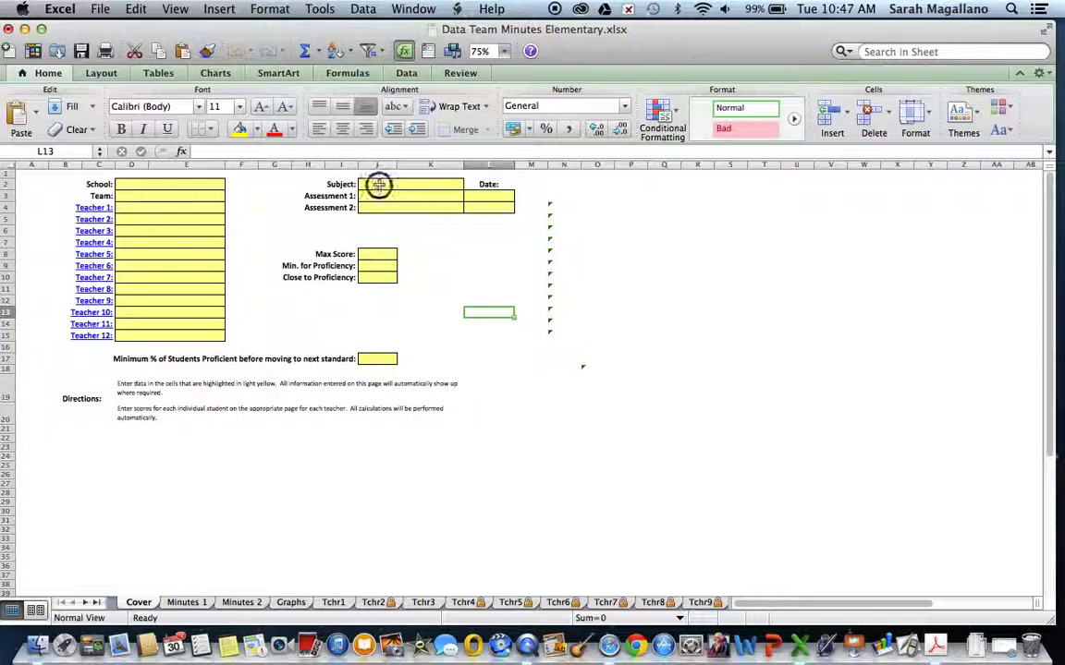
Fill in the subject as Math and enter Arrays as the name of both Assessment 1 and Assessment 2
click(386, 185)
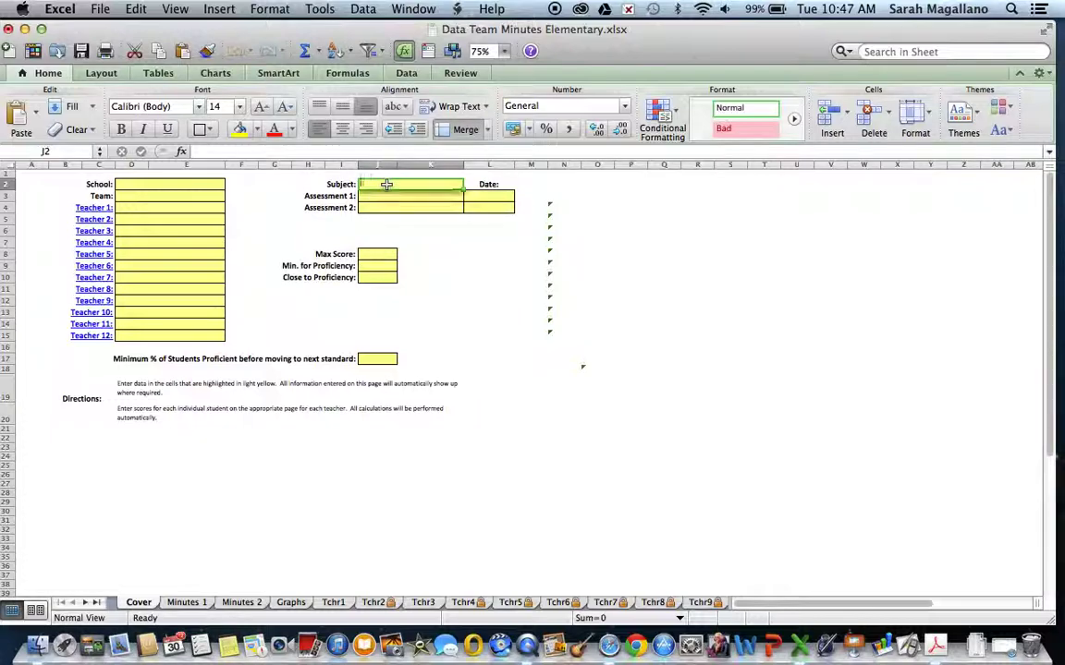
text(Math)
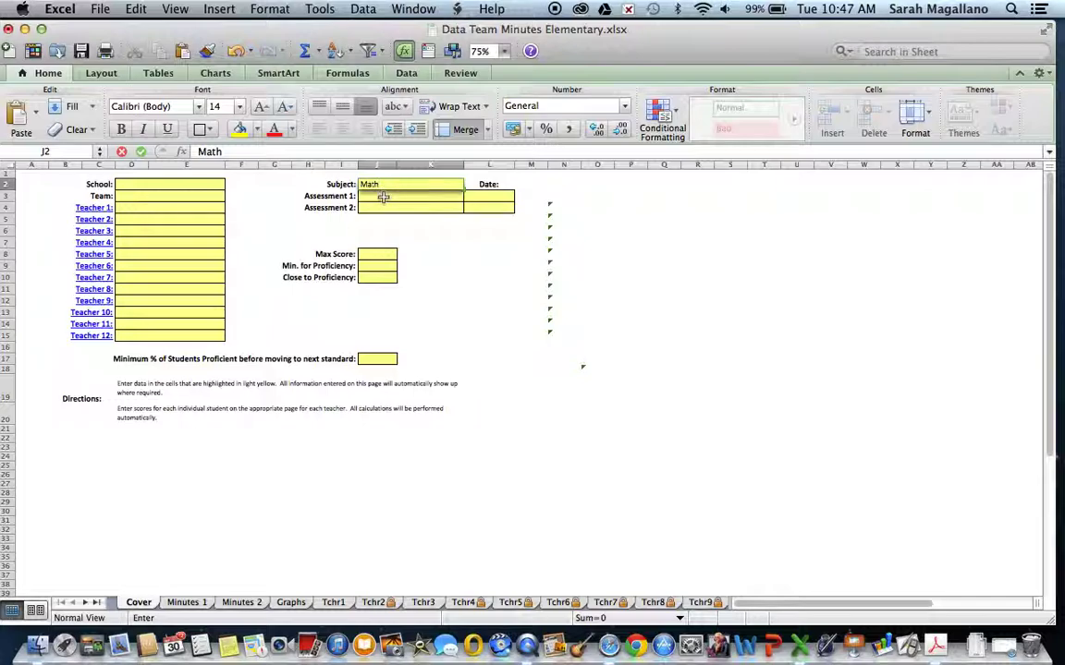
click(383, 198)
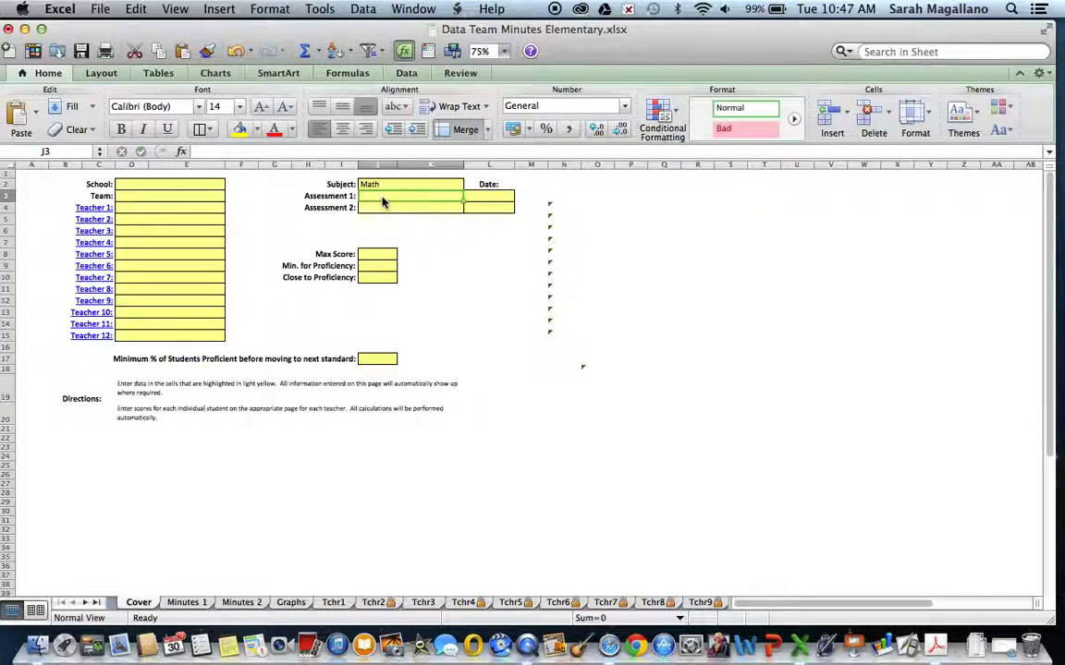
text(Arrays)
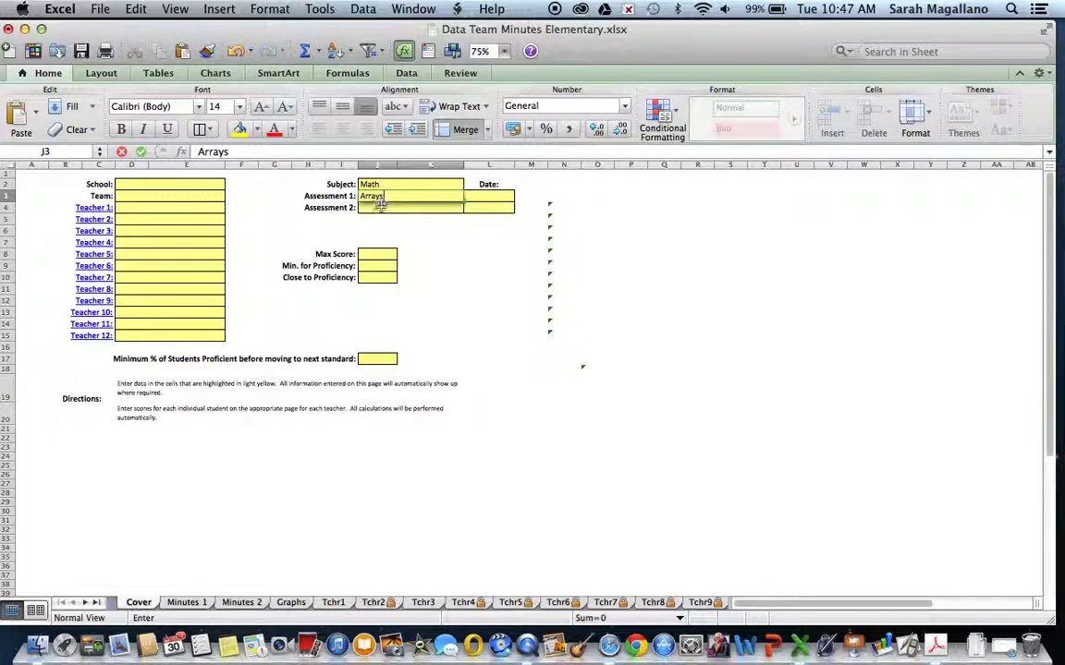
click(381, 208)
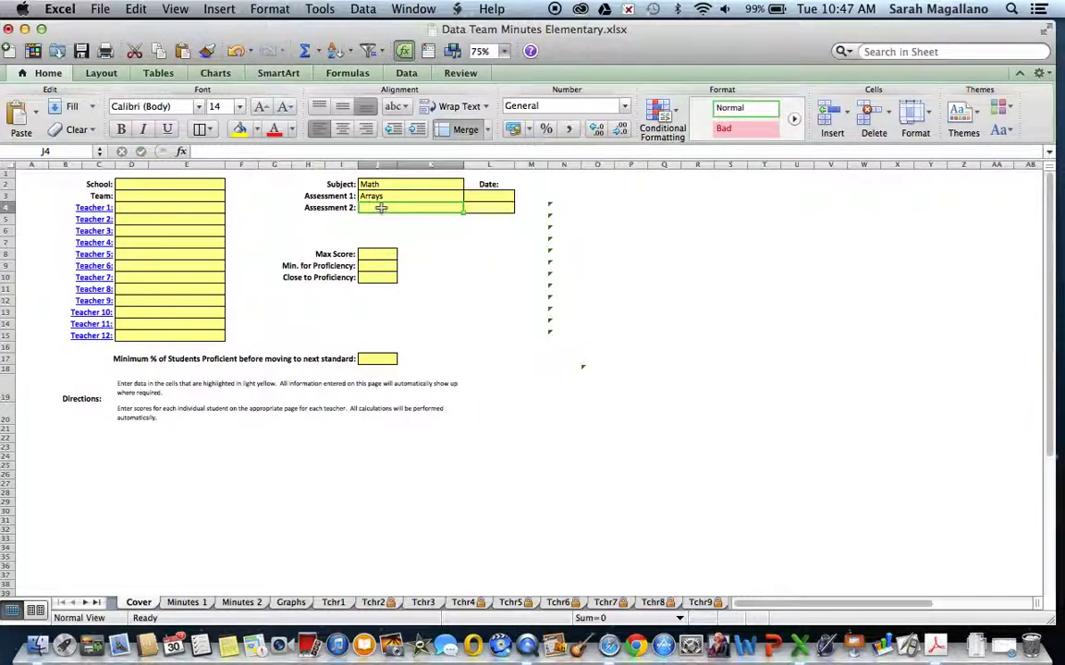
text(Arrays)
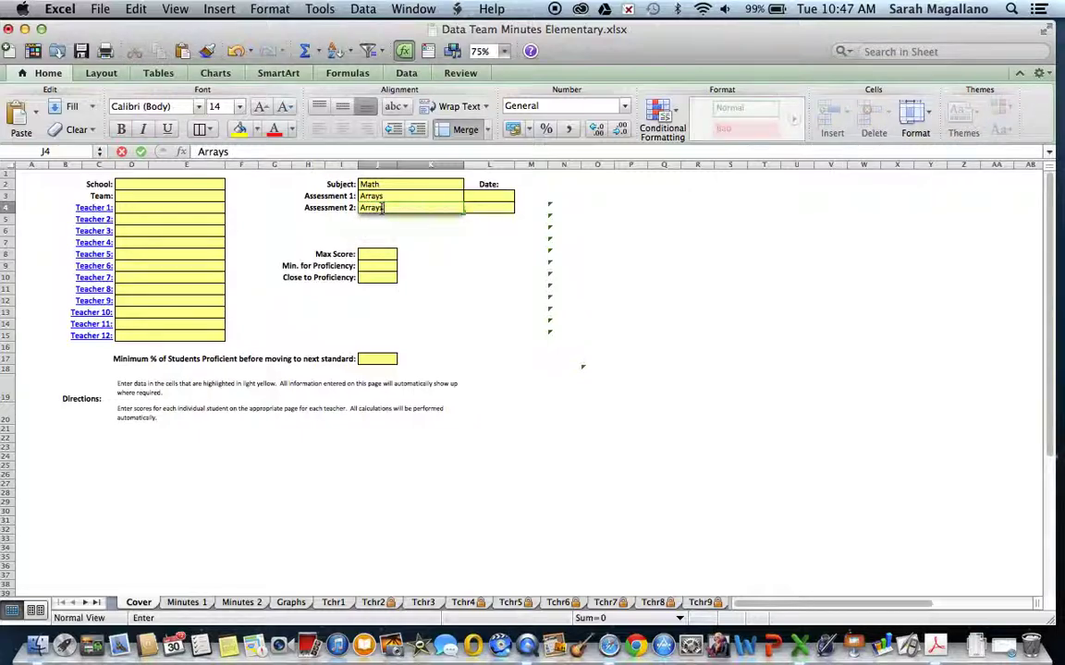
Rename Assessment 1 as Arrays Pre and Assessment 2 as Arrays Post
click(405, 199)
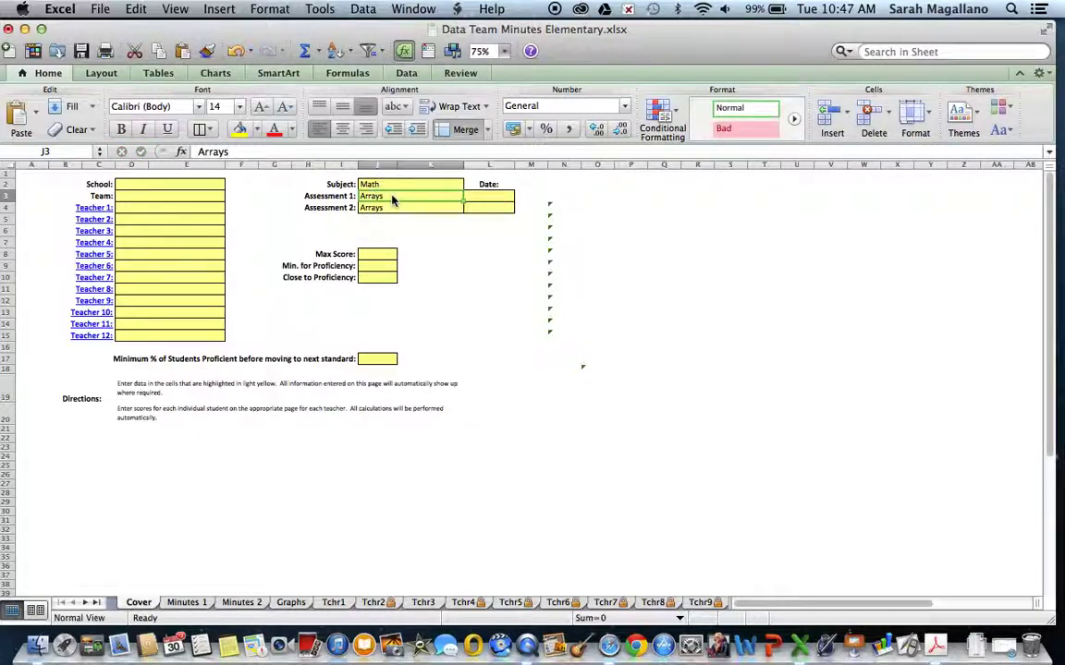
key(BackSpace)
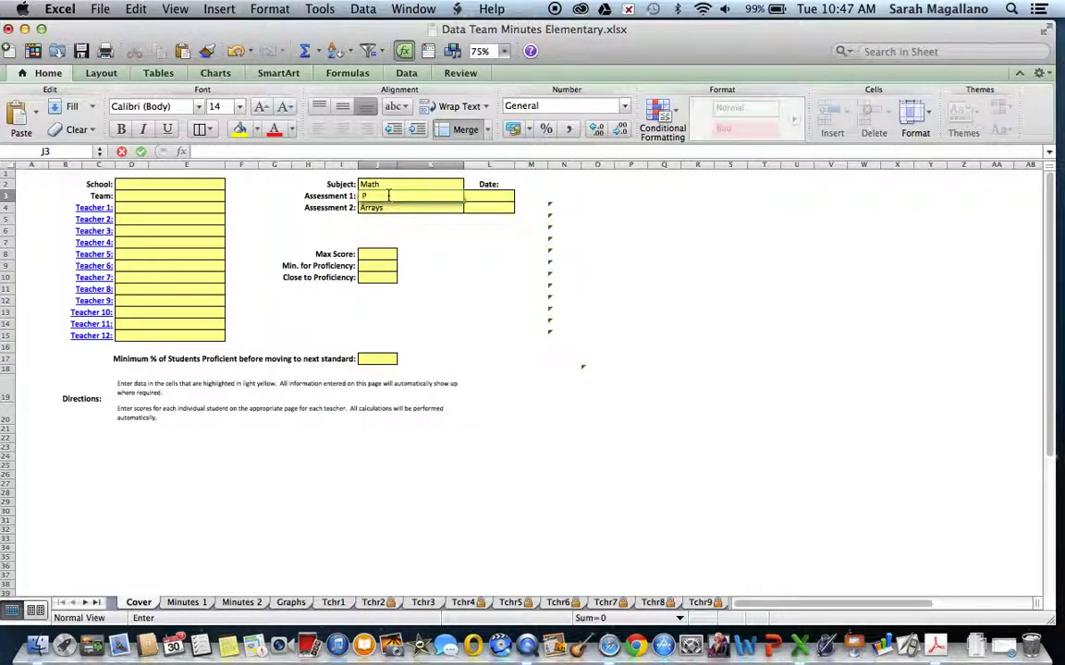
text(Arrays Pre)
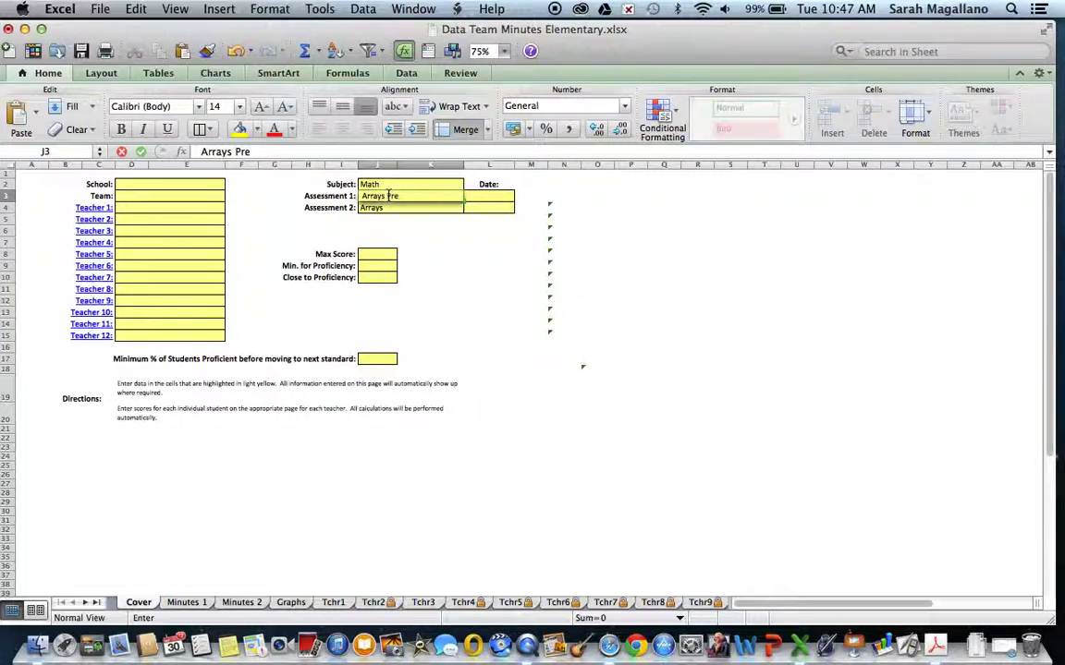
key(Return)
text(Arrays Post)
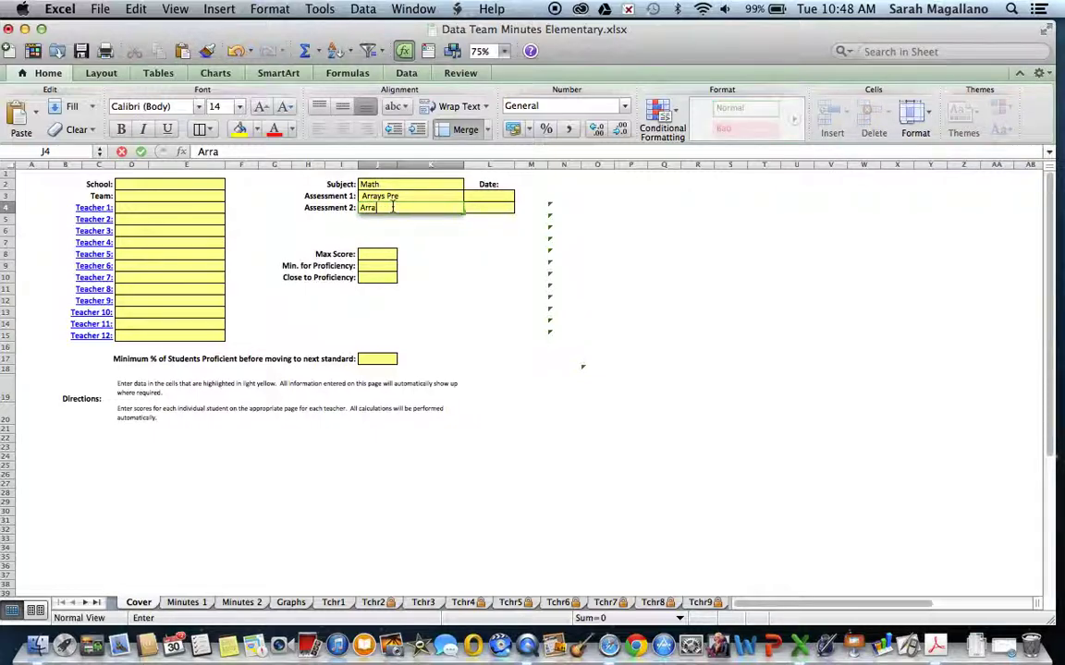
Enter 9/29/14 as the date of Assessment 1
click(494, 201)
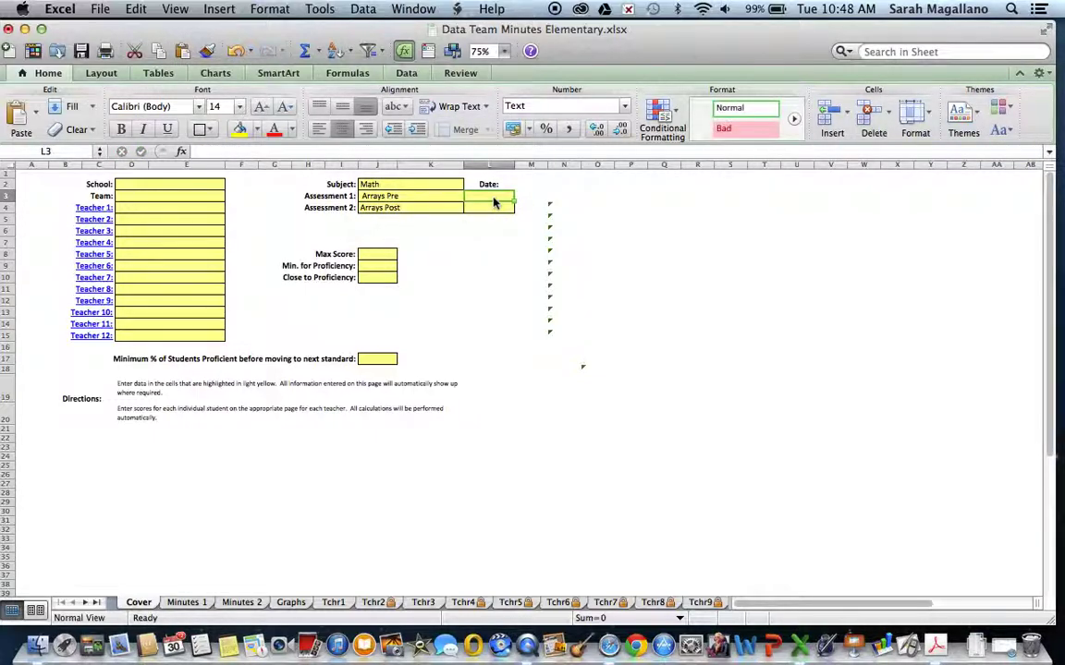
text(9/)
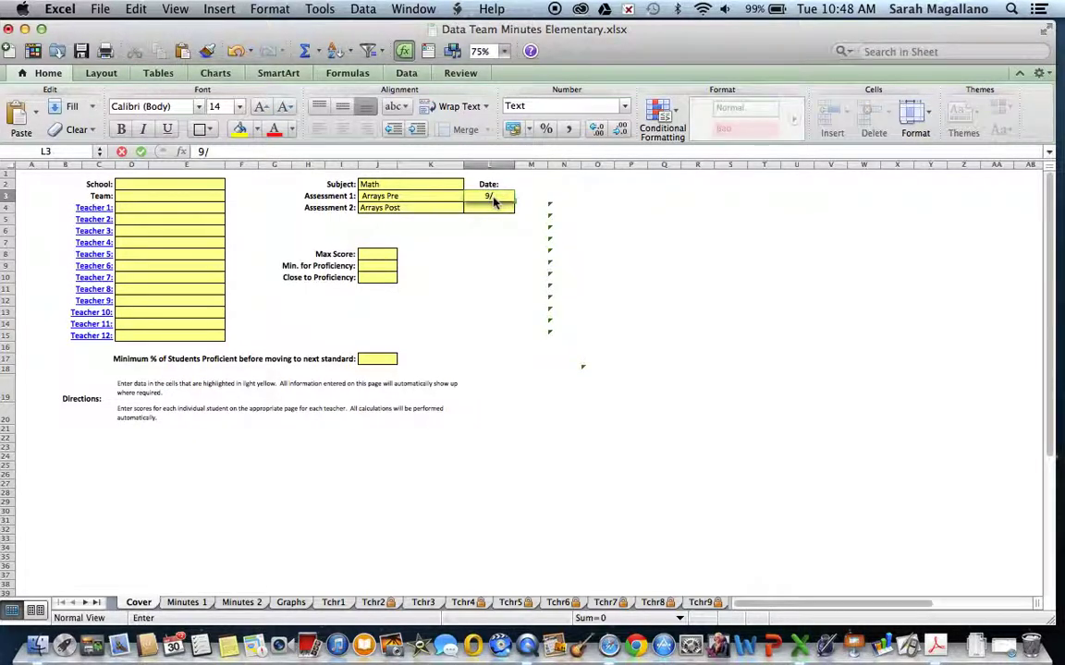
text(29/14)
click(480, 209)
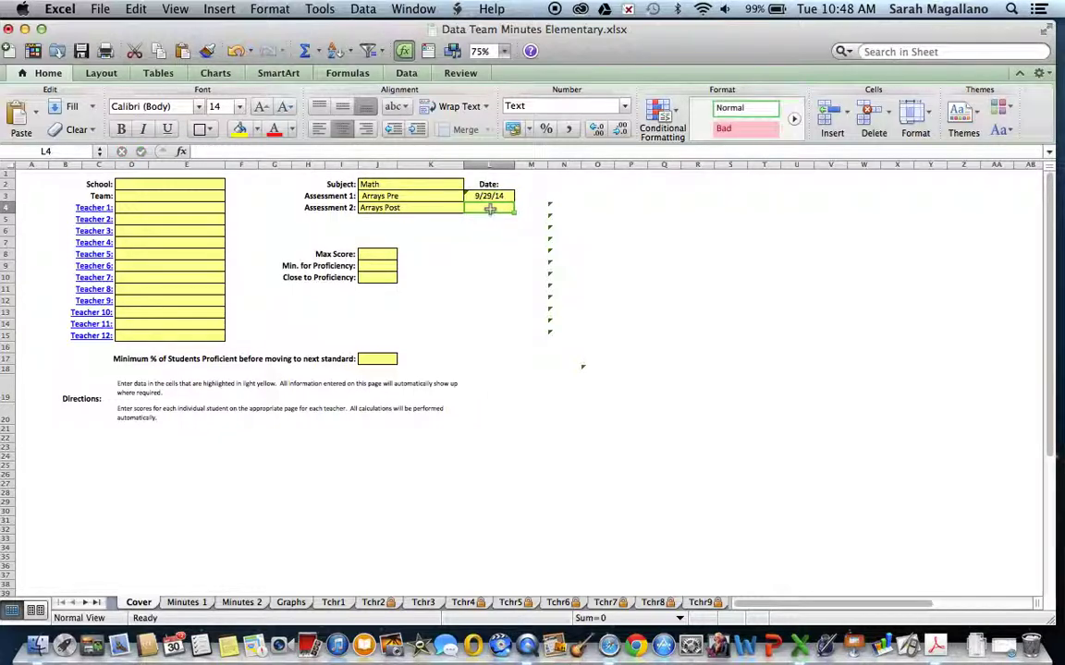
Enter Second Grade as the team and AHMS as the school
click(136, 195)
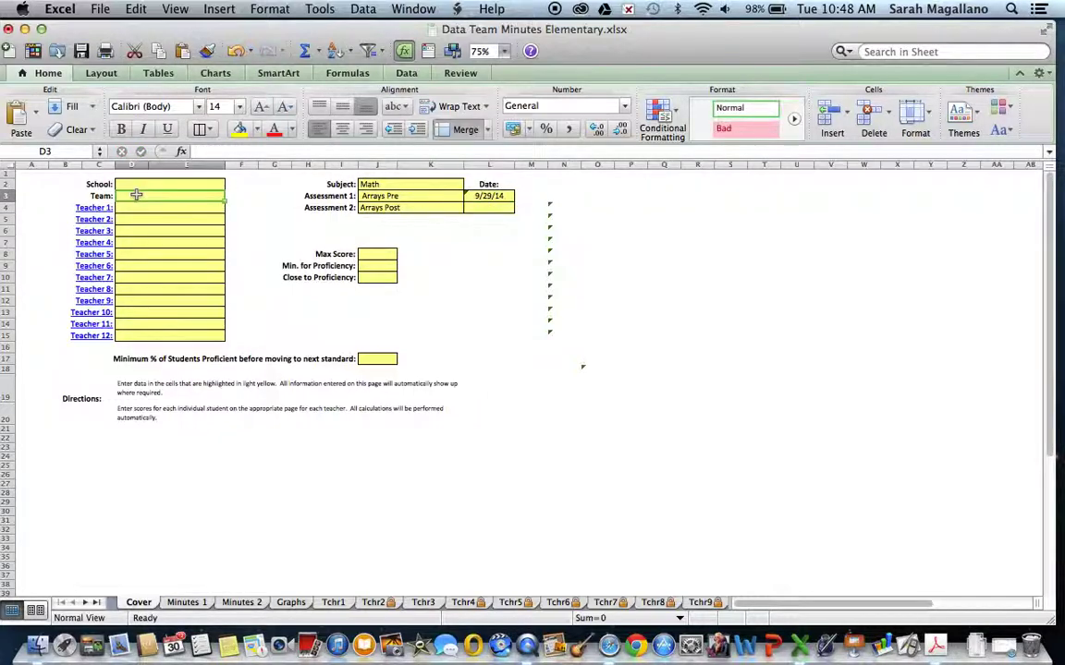
text(Secon)
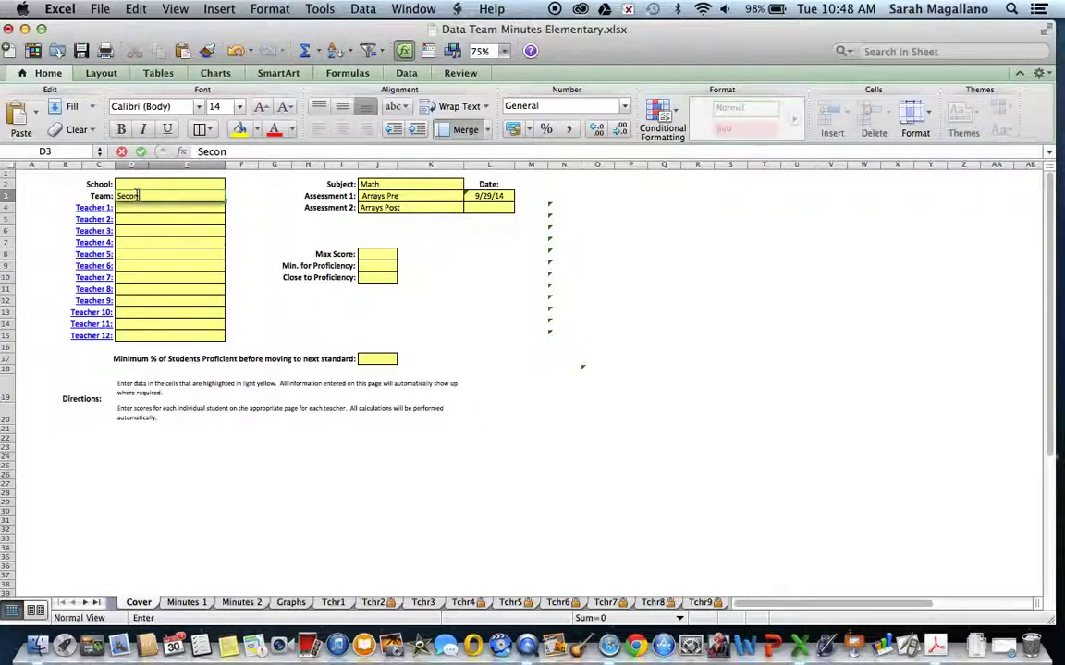
text(d Grade)
click(135, 186)
text(AH)
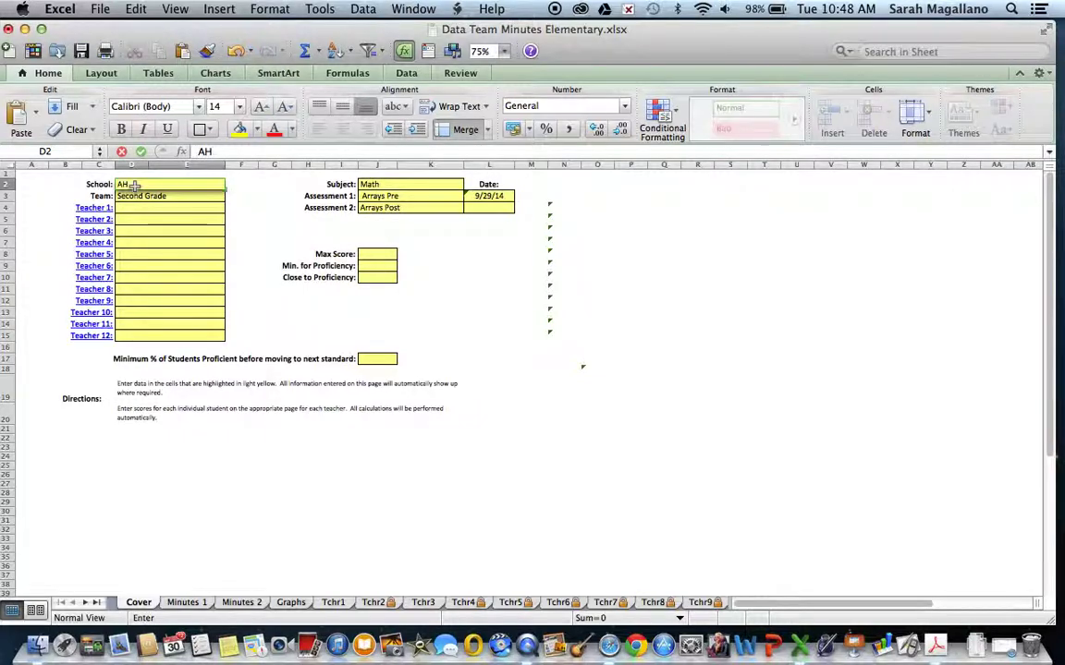
text(MS)
Fill in the surnames of the three team members for Teacher 1, Teacher 2 and Teacher 3
click(128, 210)
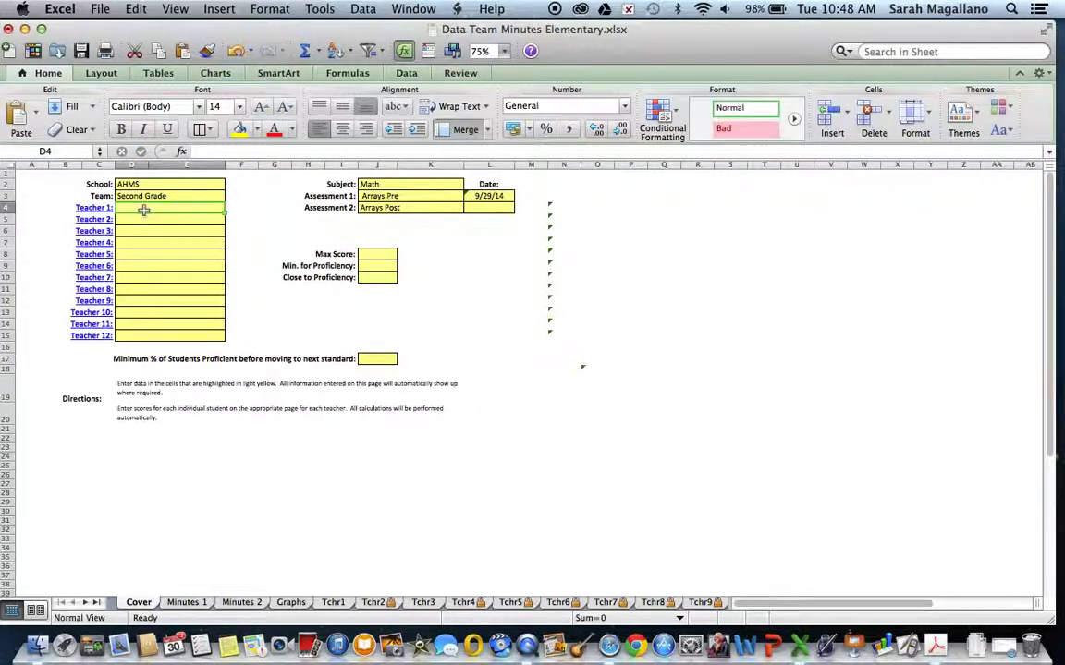
text(Magallano)
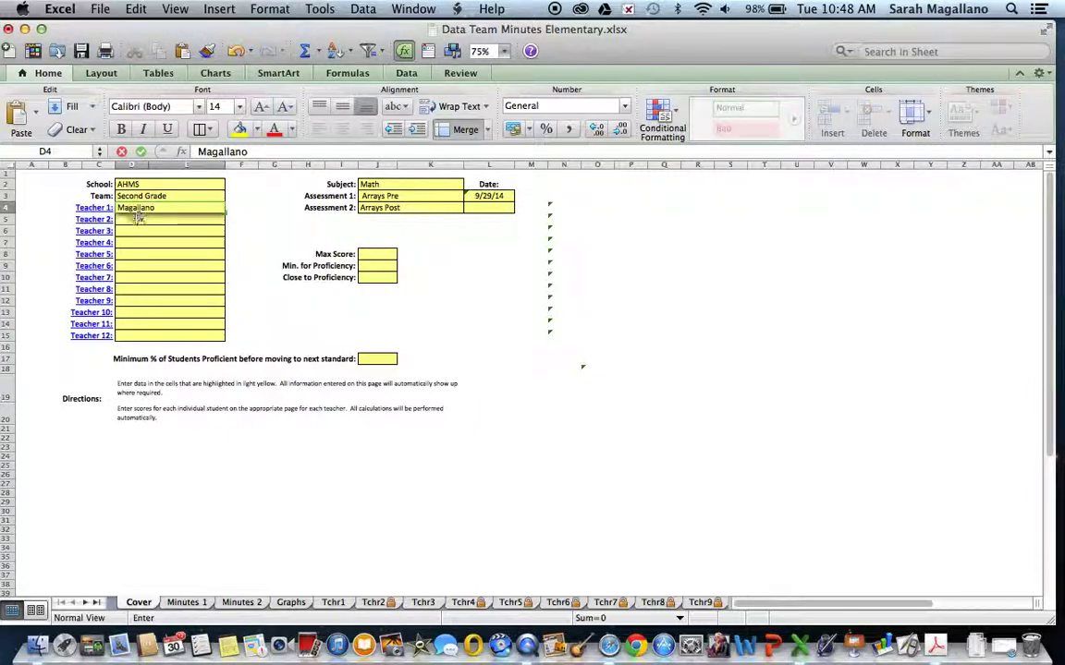
click(136, 218)
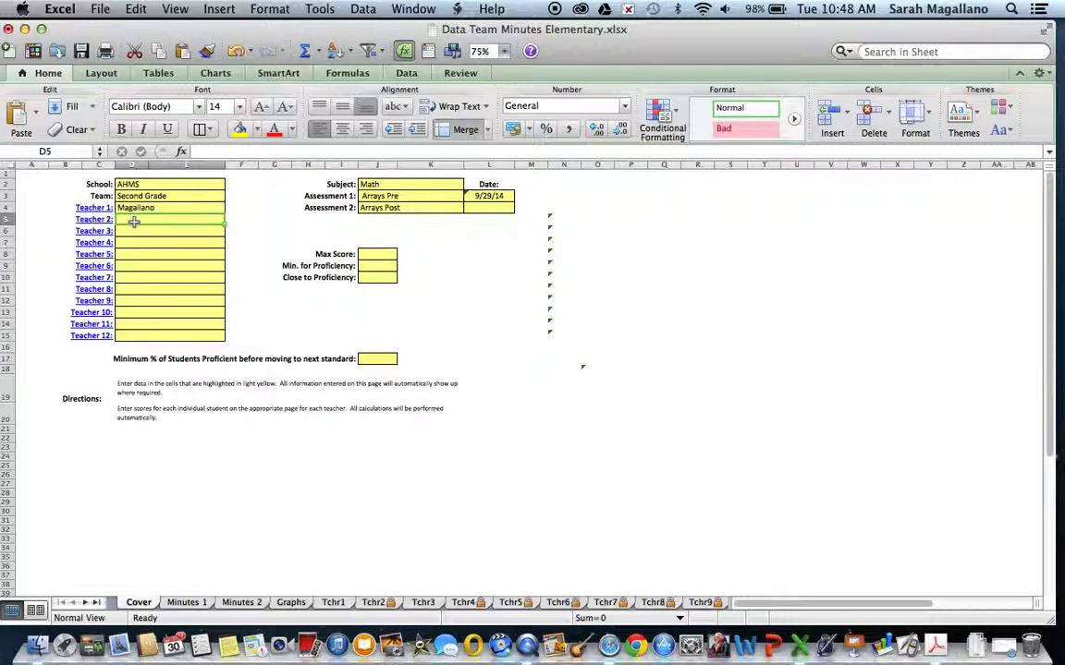
text(Rose)
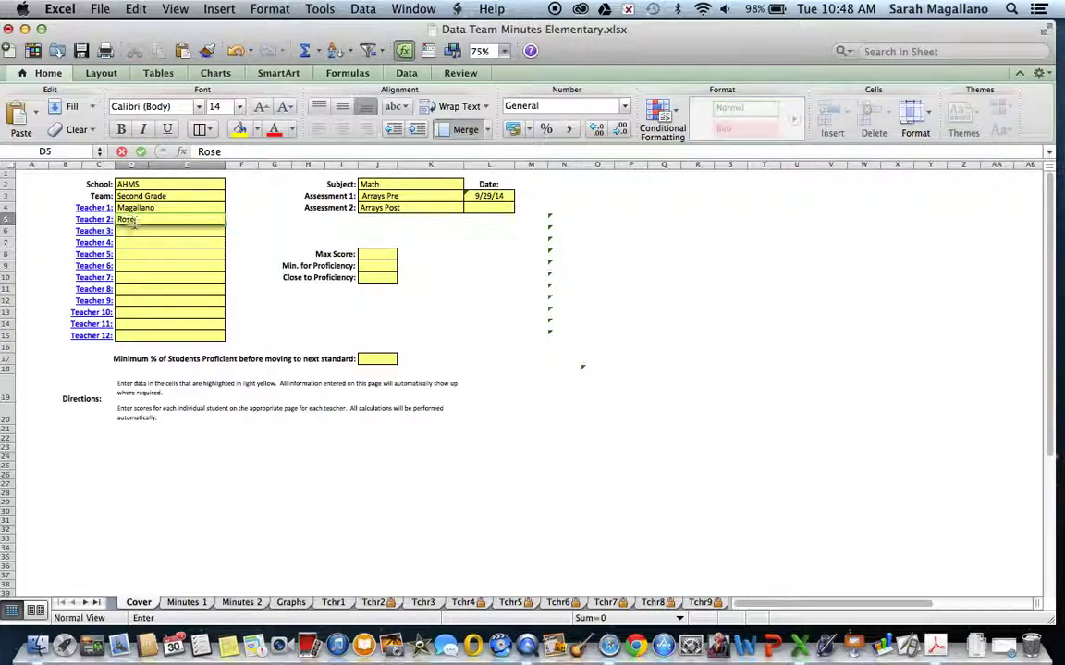
click(131, 232)
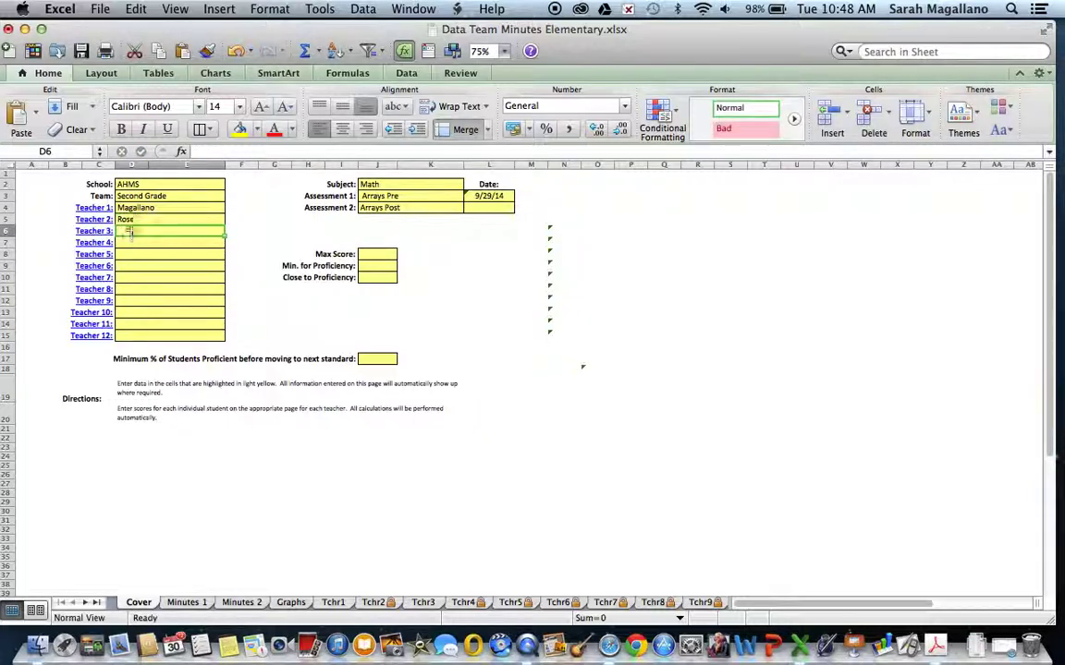
text(Todd)
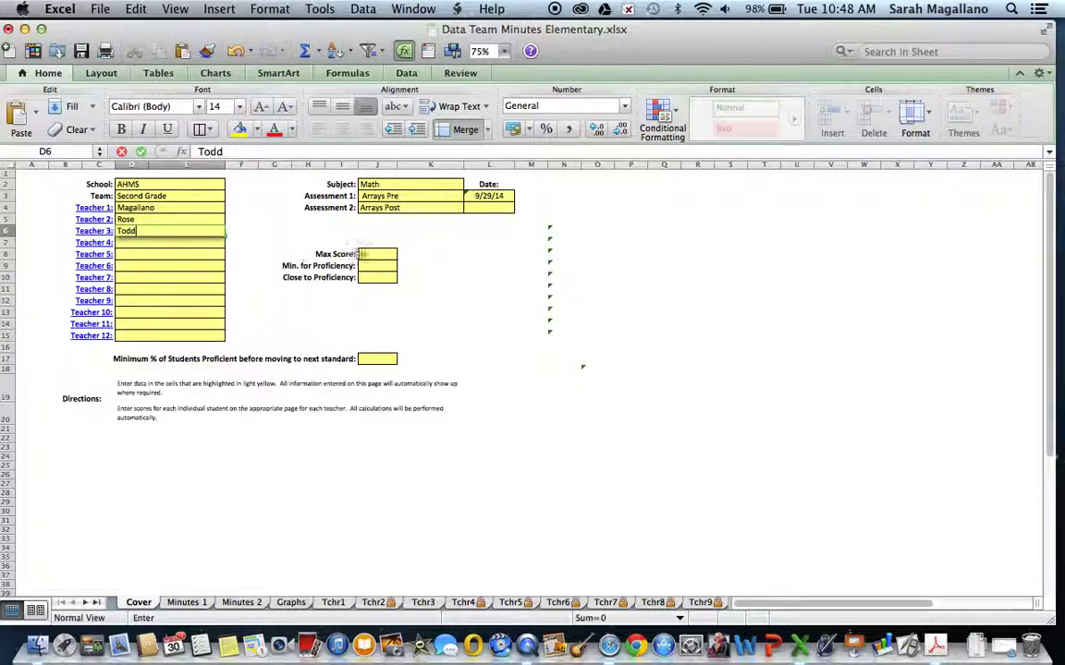
Set the max score to 10, the minimum for proficiency to 8 and close to proficiency to 7
click(370, 255)
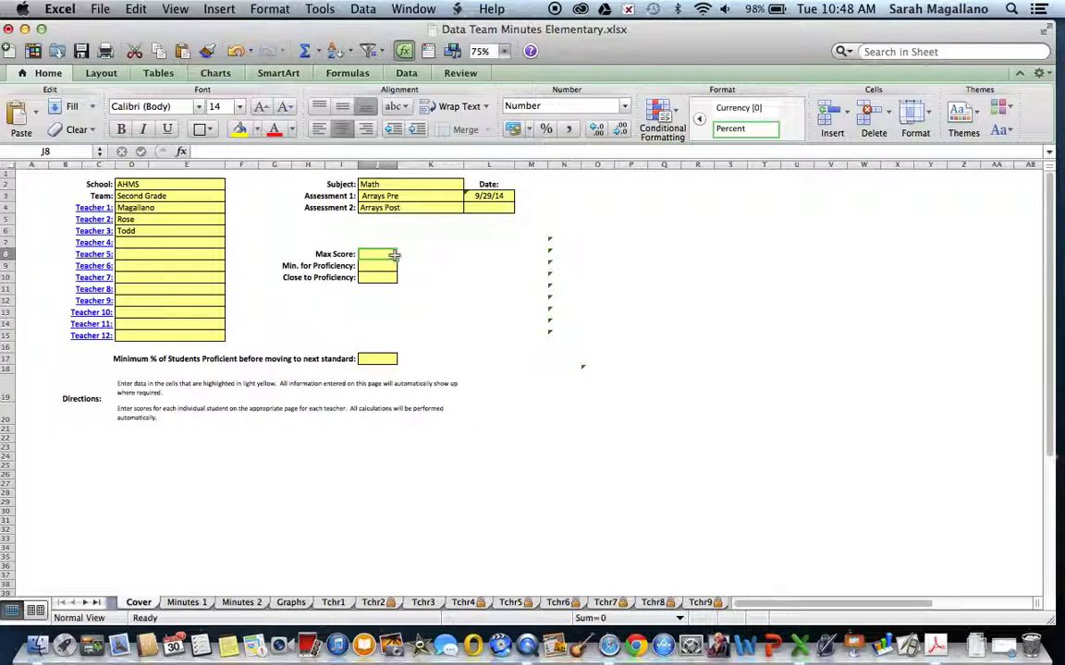
text(10)
click(374, 270)
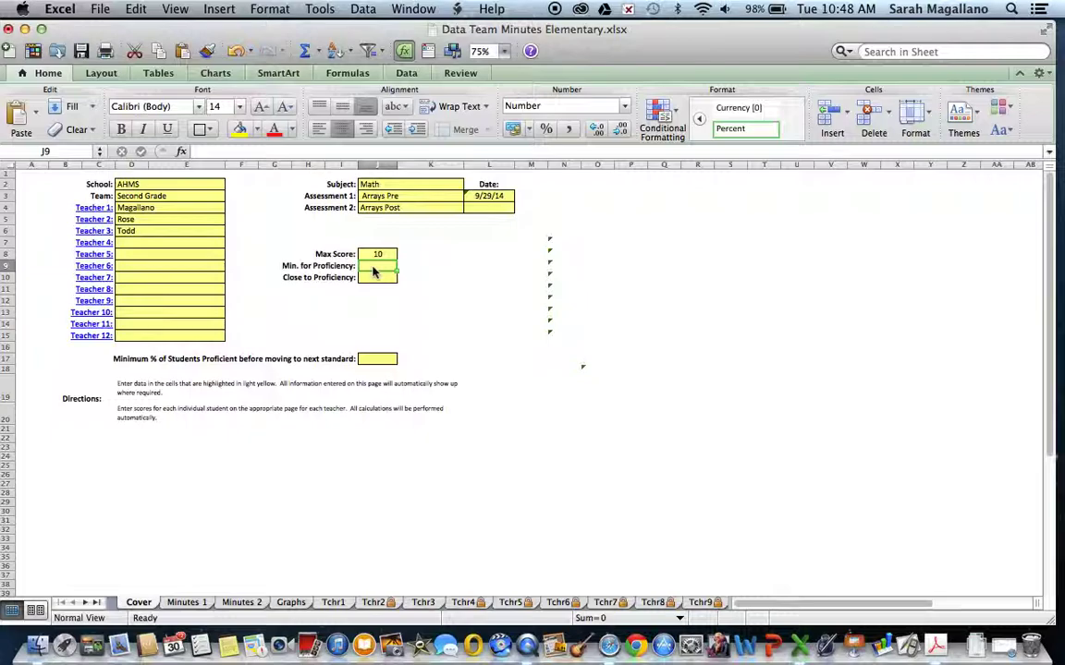
text(8)
click(372, 279)
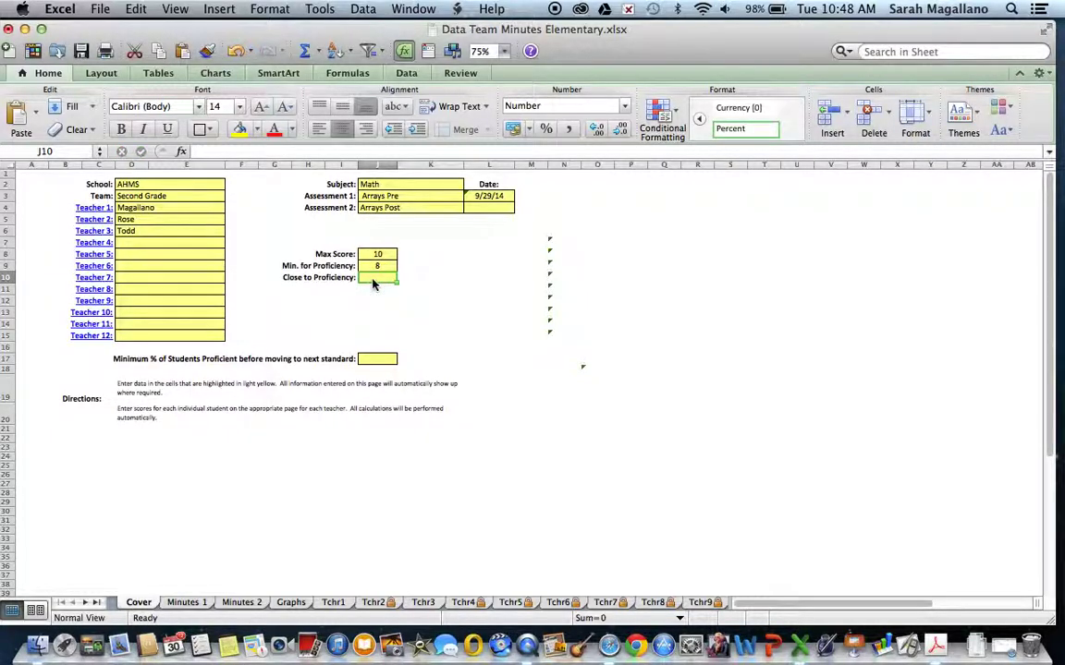
text(7)
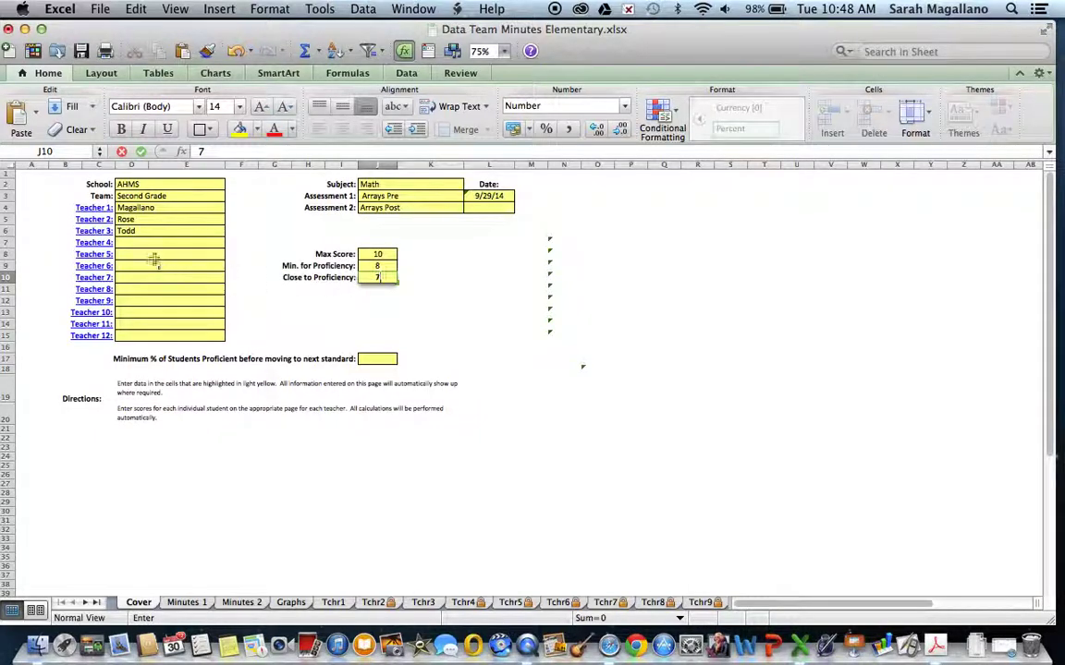
Set the minimum percentage of students proficient before moving to the next standard to 75
click(379, 362)
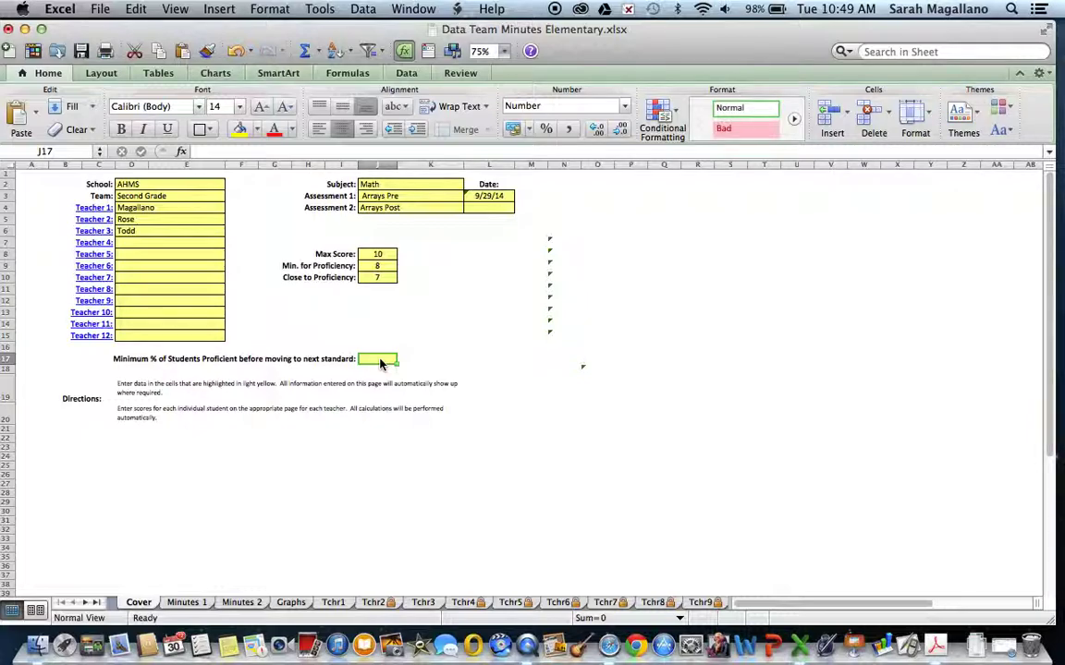
text(75)
click(387, 360)
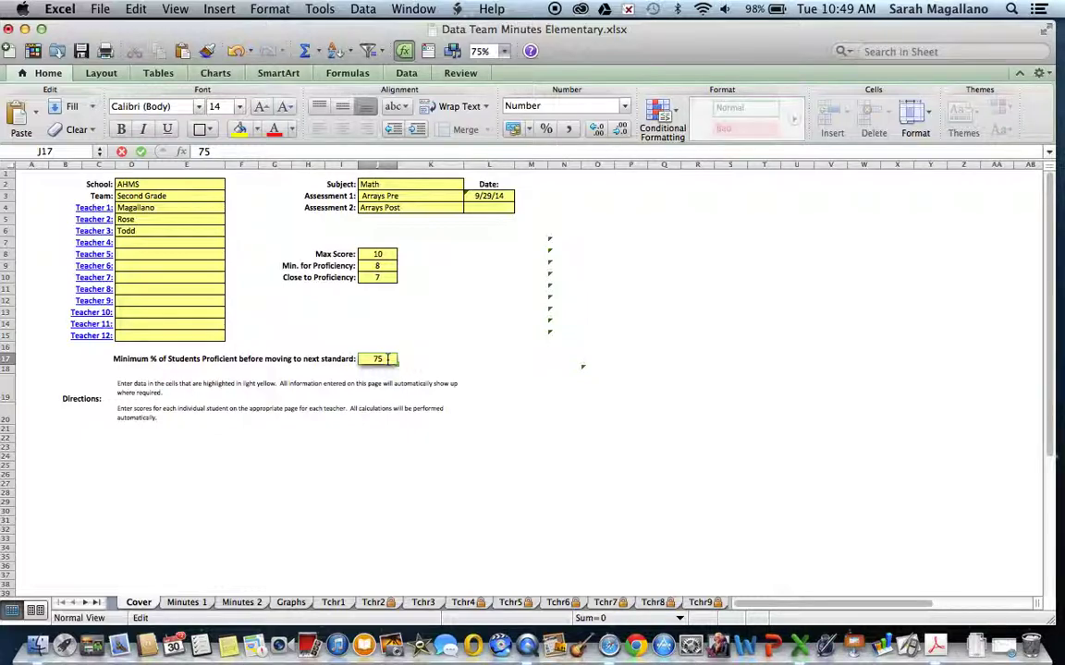
Look through the Minutes 1, Minutes 2 and Graphs sheets to see how the cover data carries over
click(185, 605)
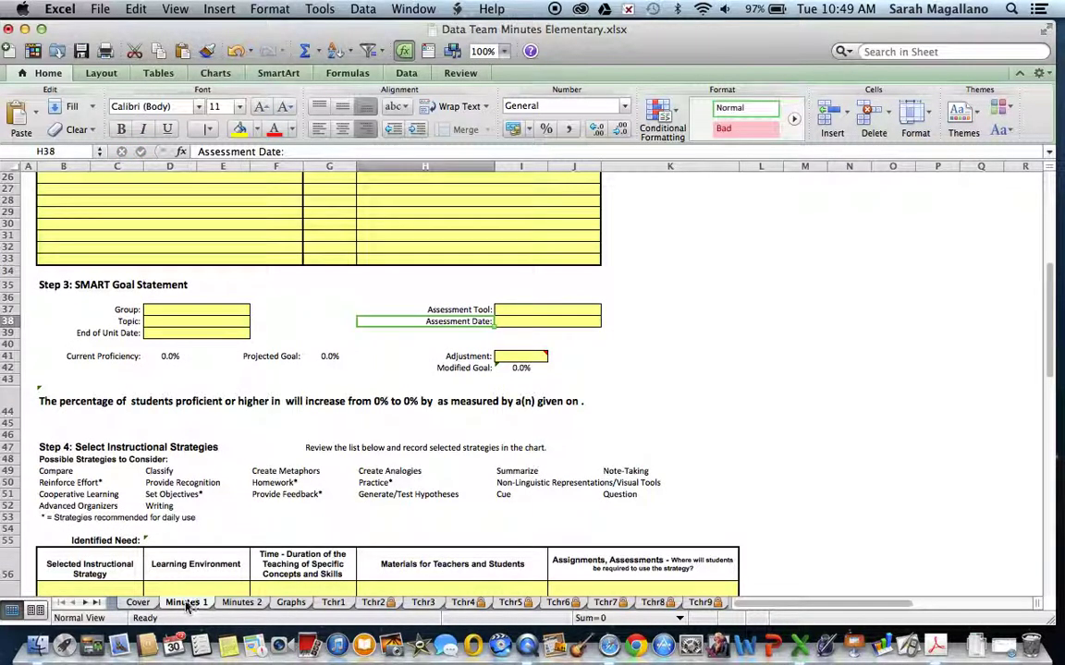
scroll(418, 325, up, 8)
scroll(418, 325, up, 3)
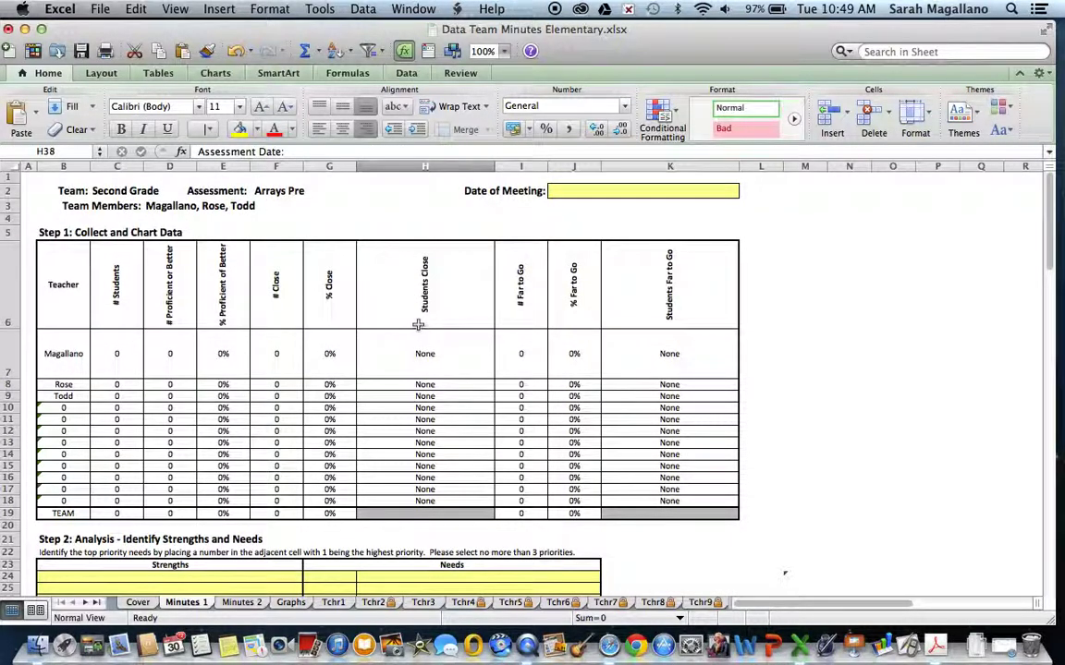
scroll(418, 325, down, 10)
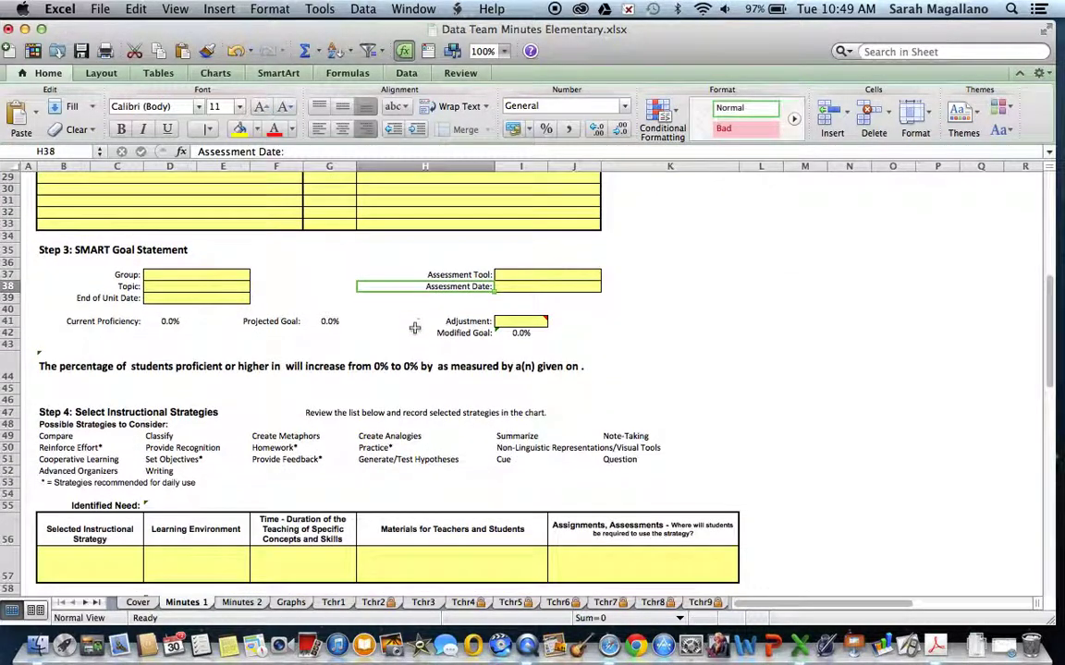
click(241, 603)
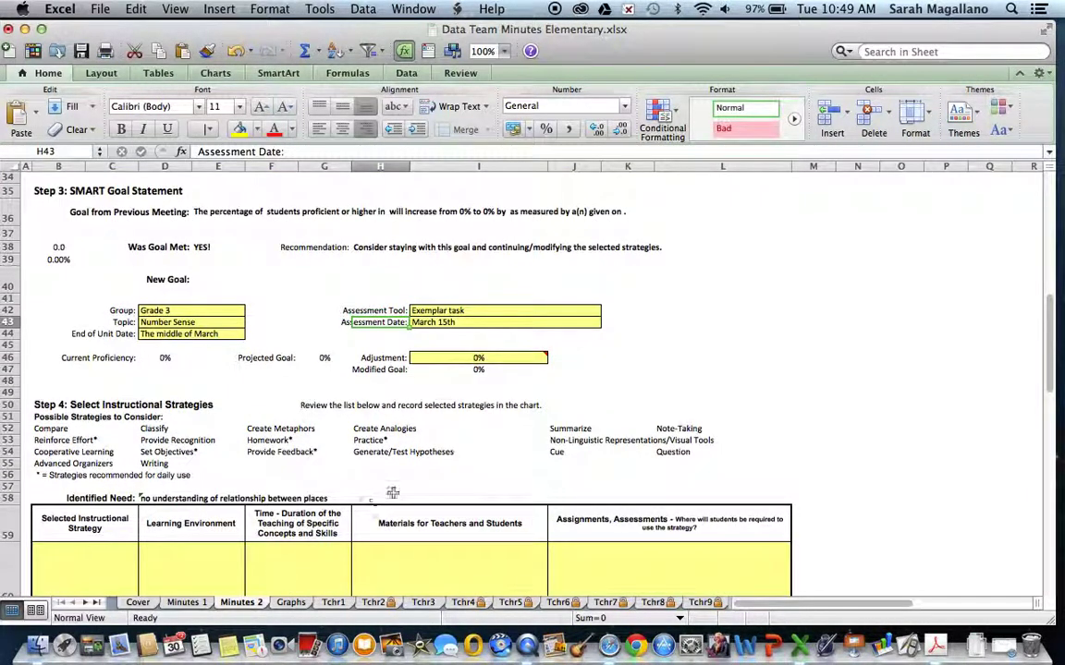
click(291, 602)
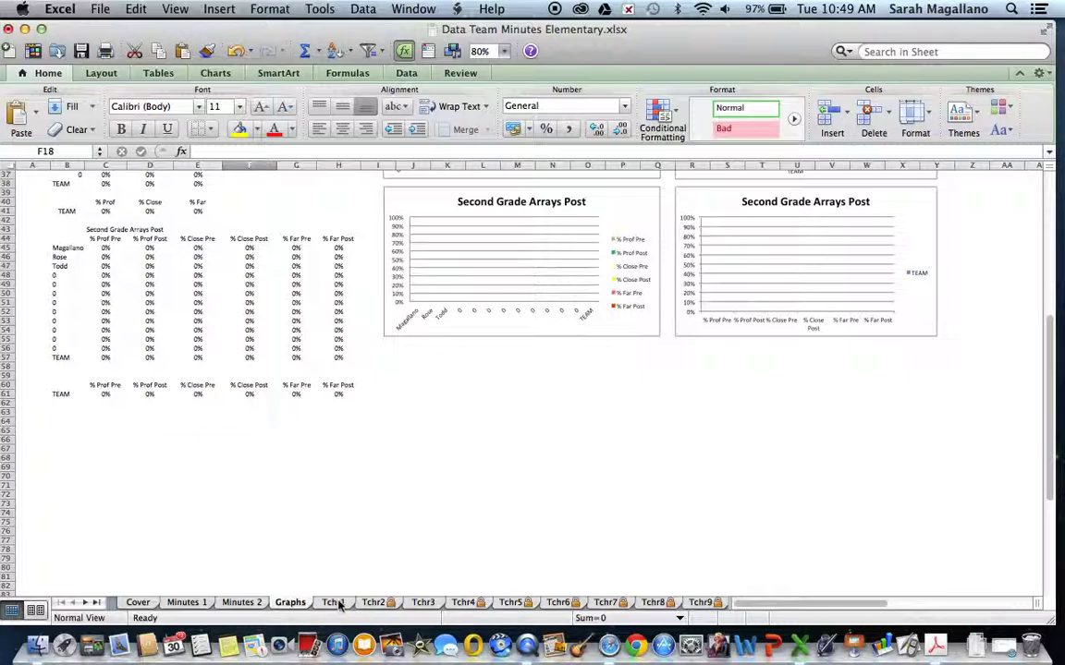
click(392, 605)
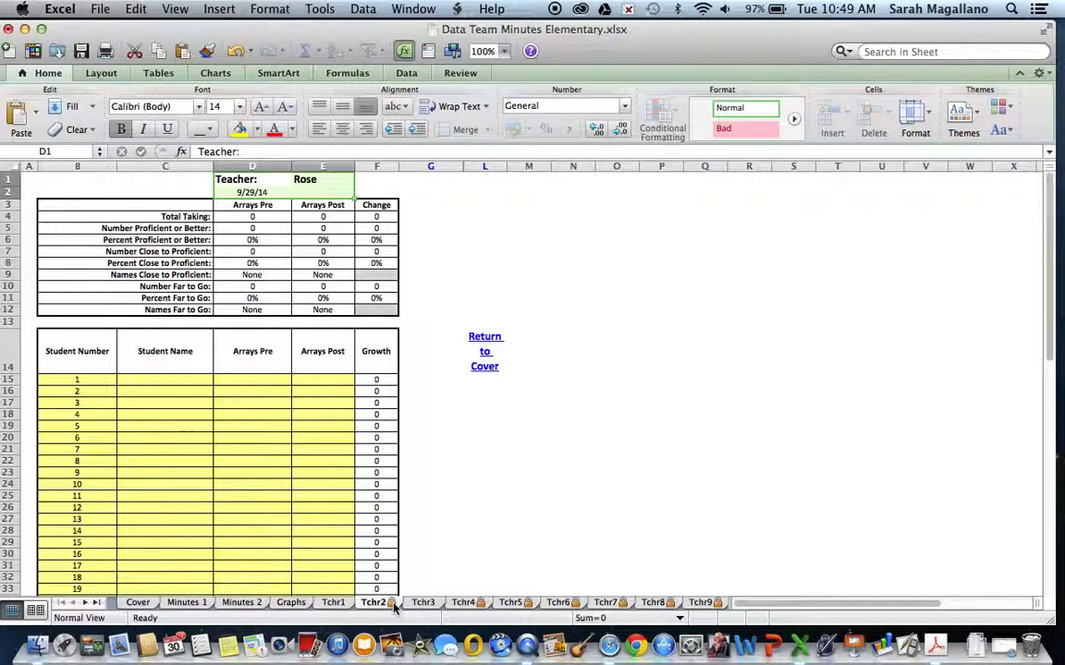
right_click(392, 605)
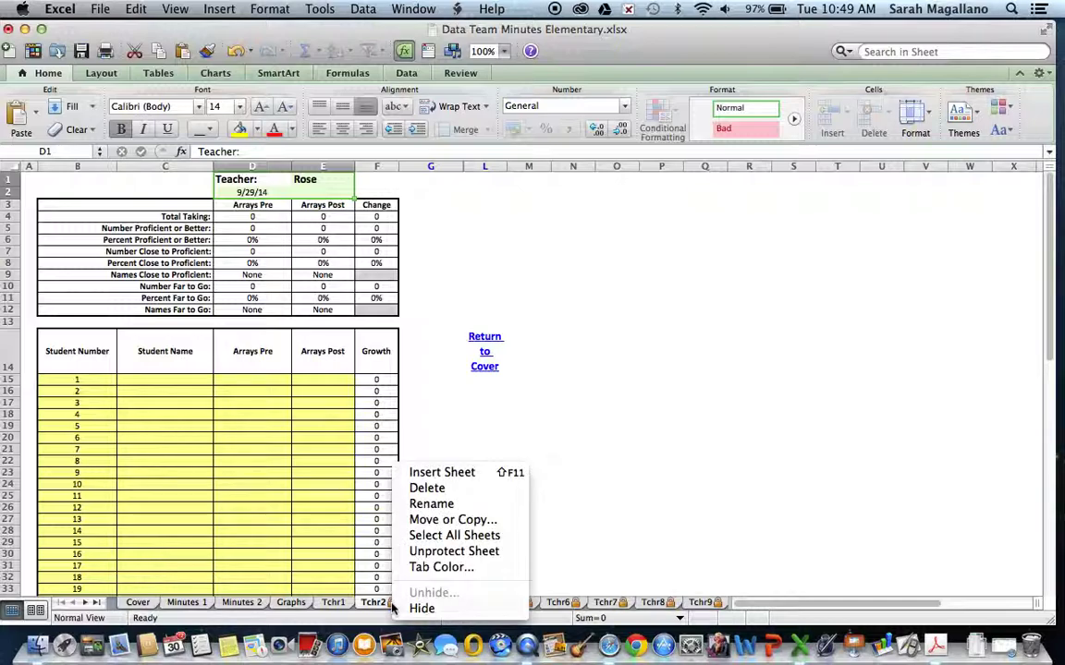
click(388, 605)
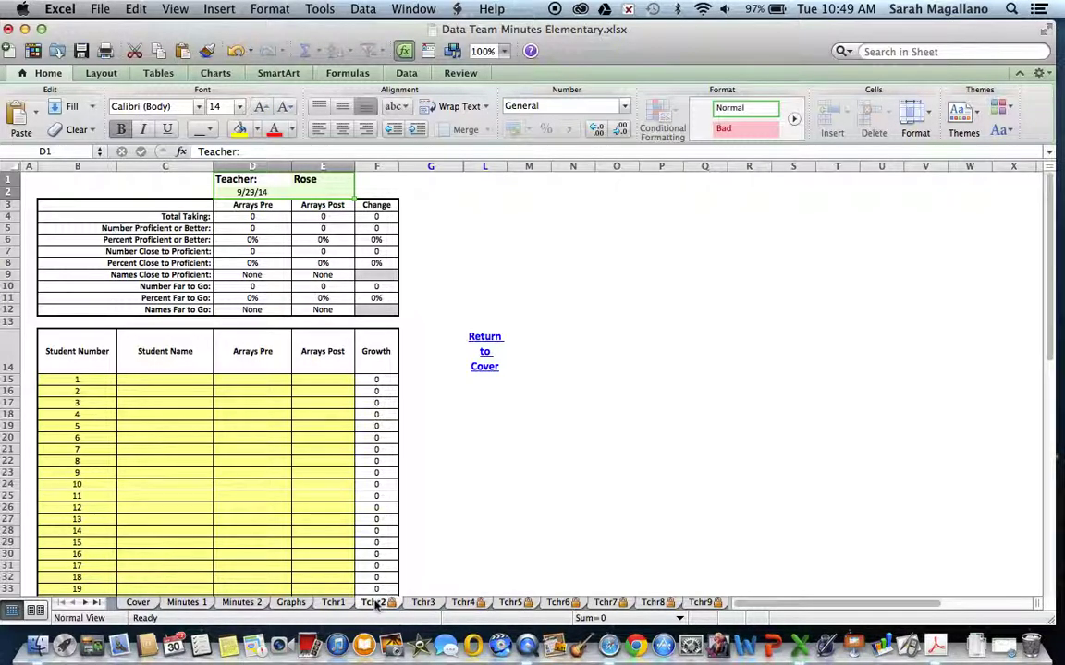
On the Tchr1 sheet, enter Betty White, George Clooney and Don Rickles as the names of students 1 to 3
click(333, 603)
scroll(247, 448, up, 10)
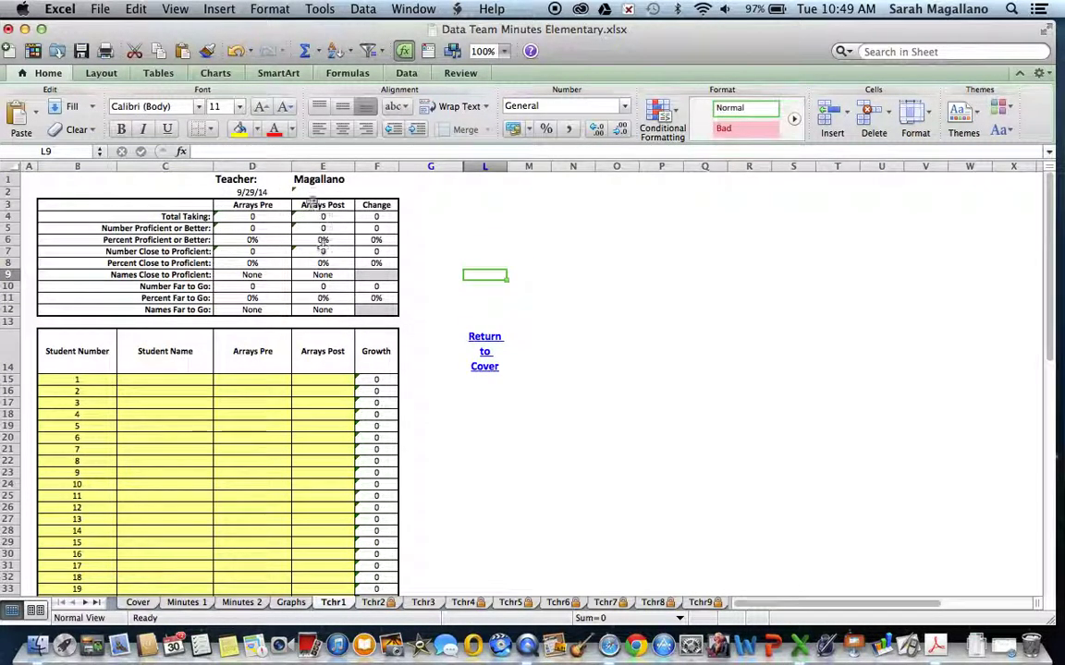
click(146, 381)
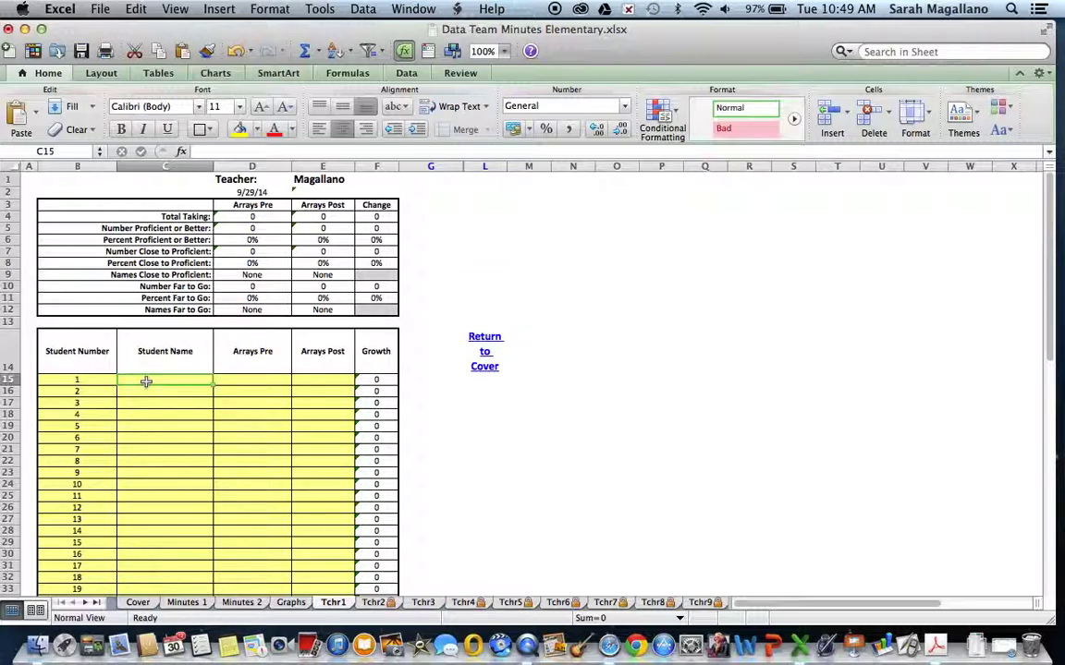
text(Betty)
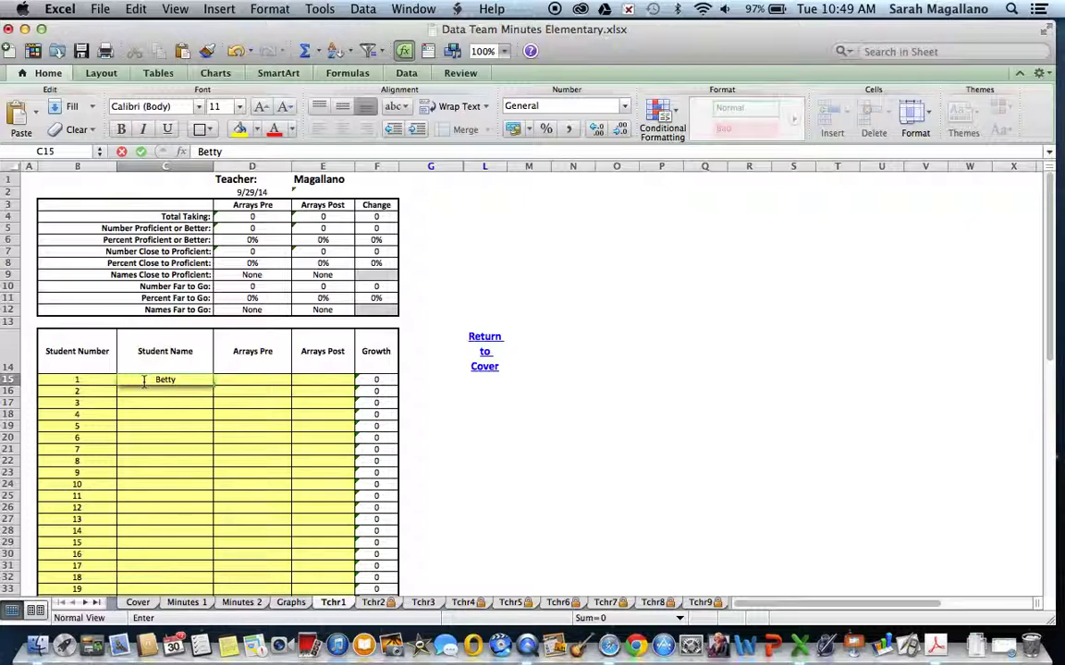
text( White)
click(150, 396)
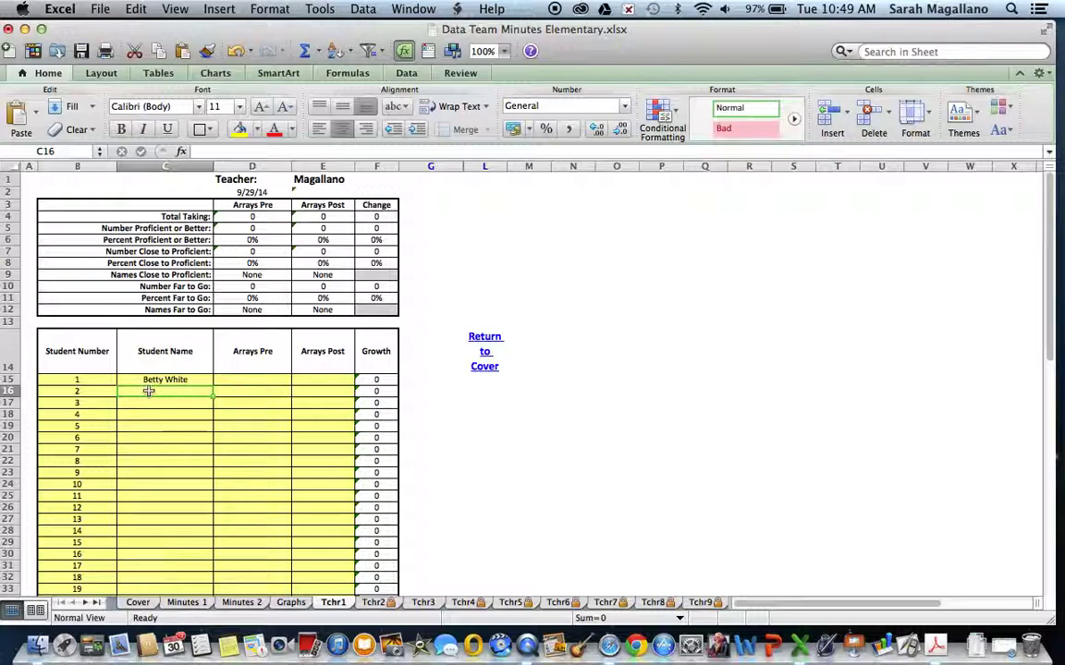
text(George Clooney)
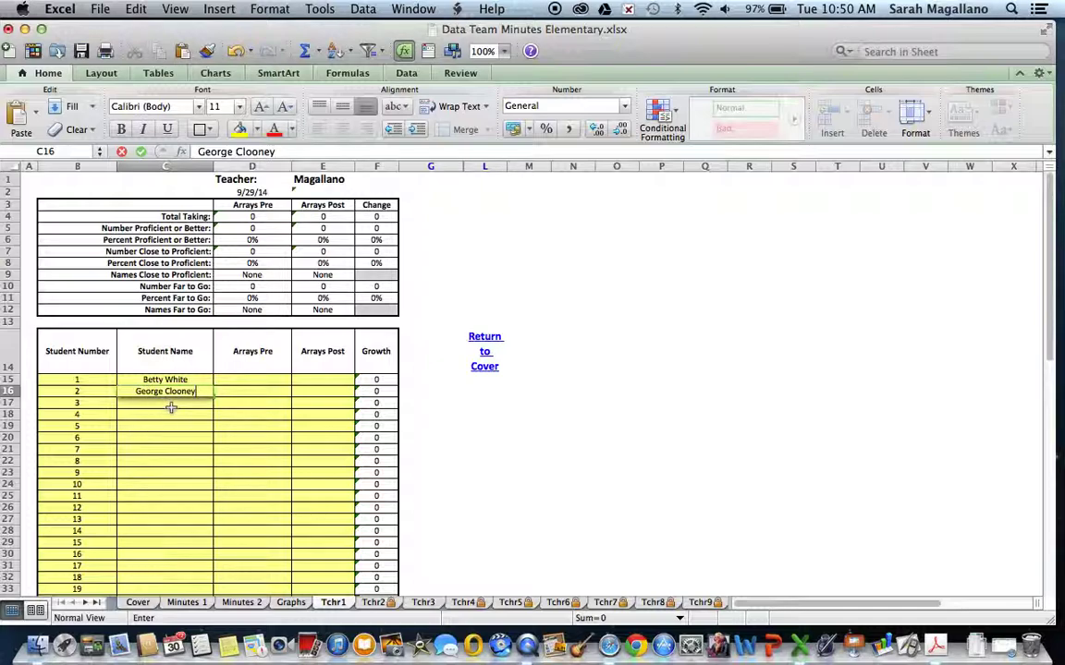
key(Return)
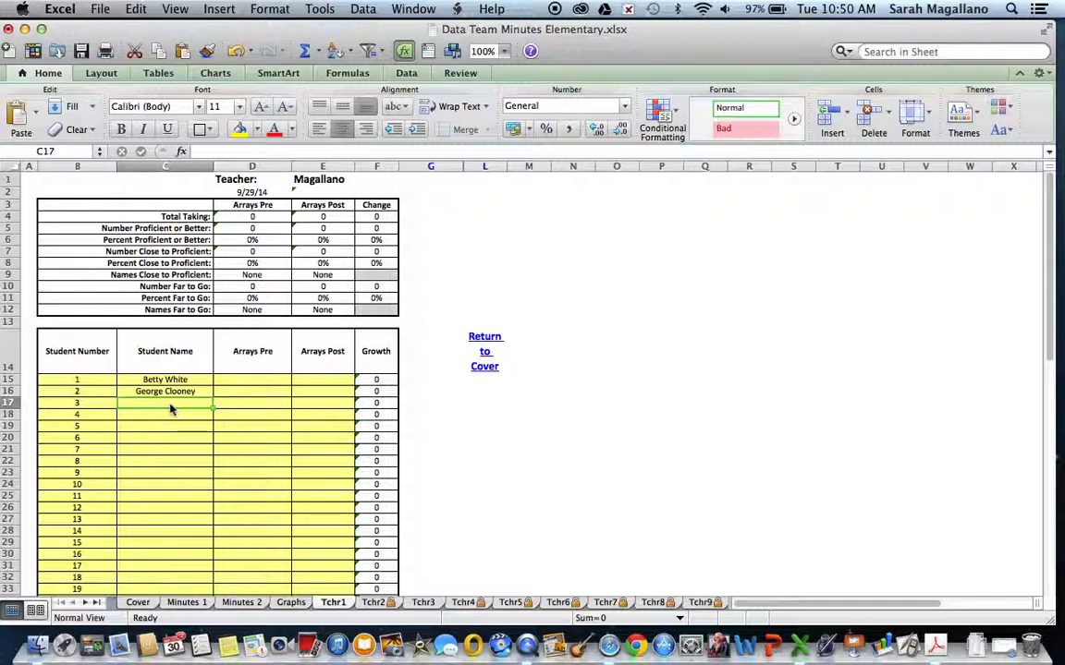
text(Don R)
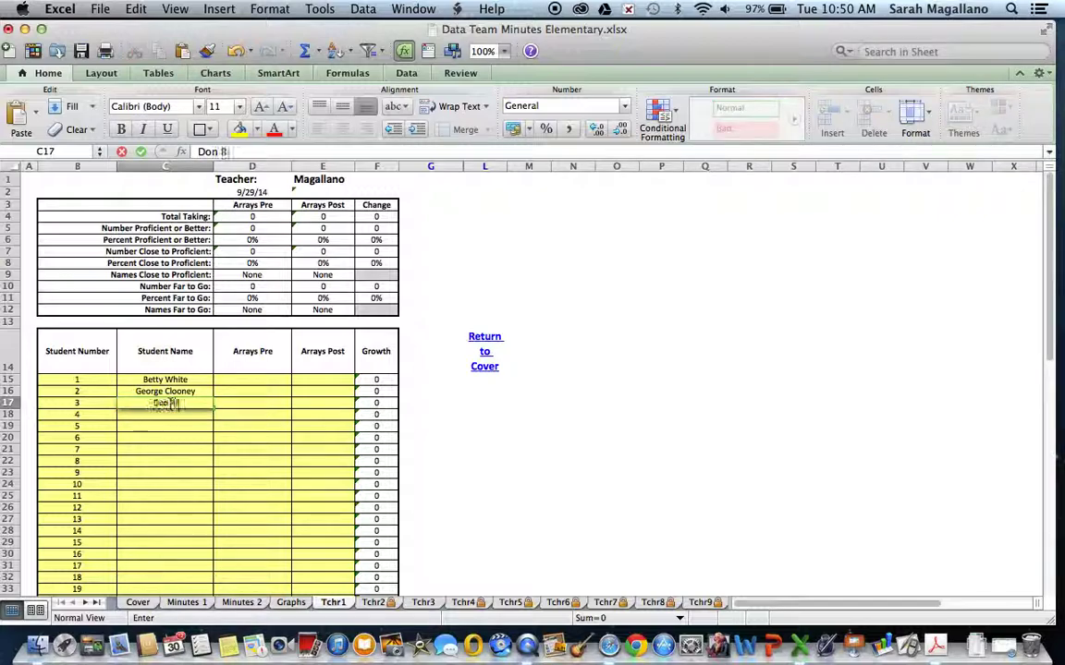
text(ickles)
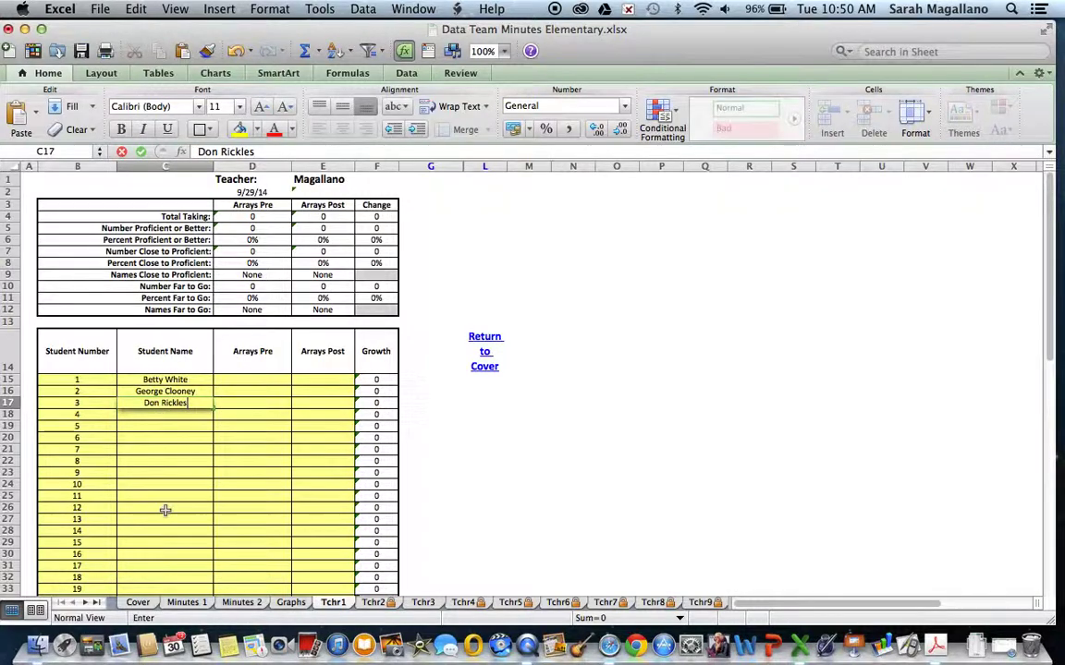
Enter the Arrays Pre scores 4, 5 and 8 for students 1 to 3 on the Tchr1 sheet
scroll(164, 508, down, 3)
scroll(166, 511, up, 2)
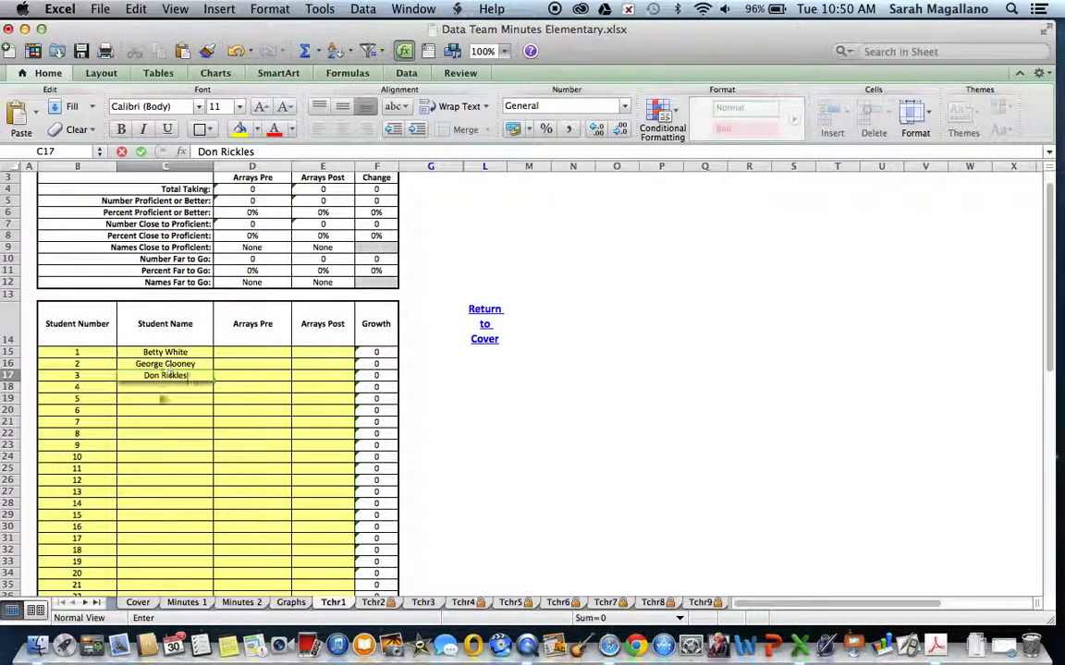
click(260, 352)
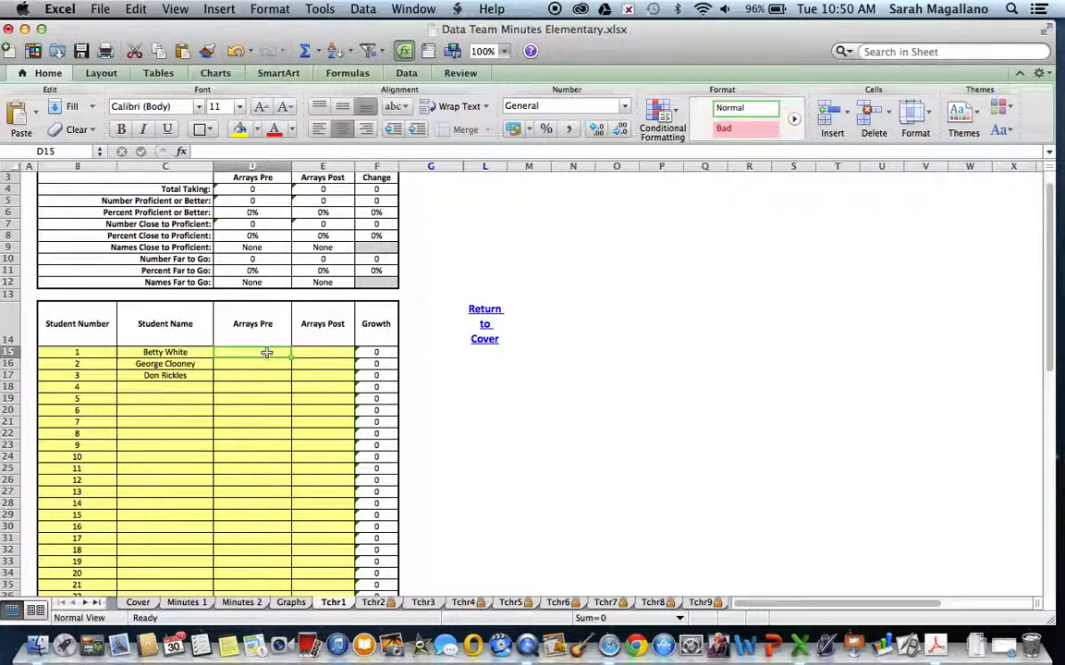
text(4)
click(263, 367)
text(5)
click(249, 379)
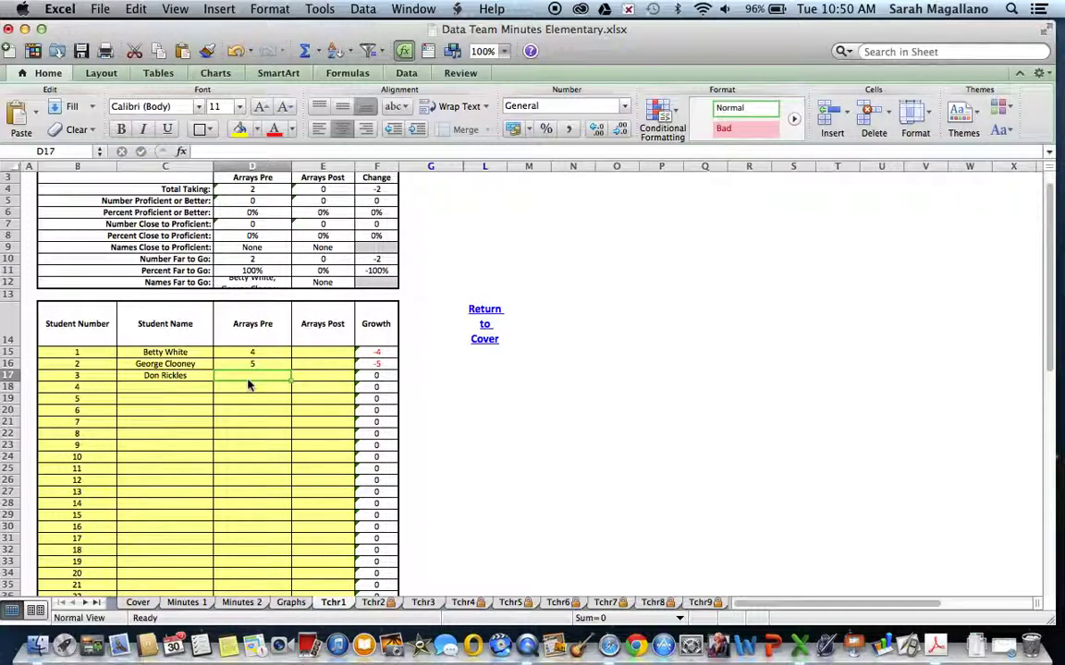
text(8)
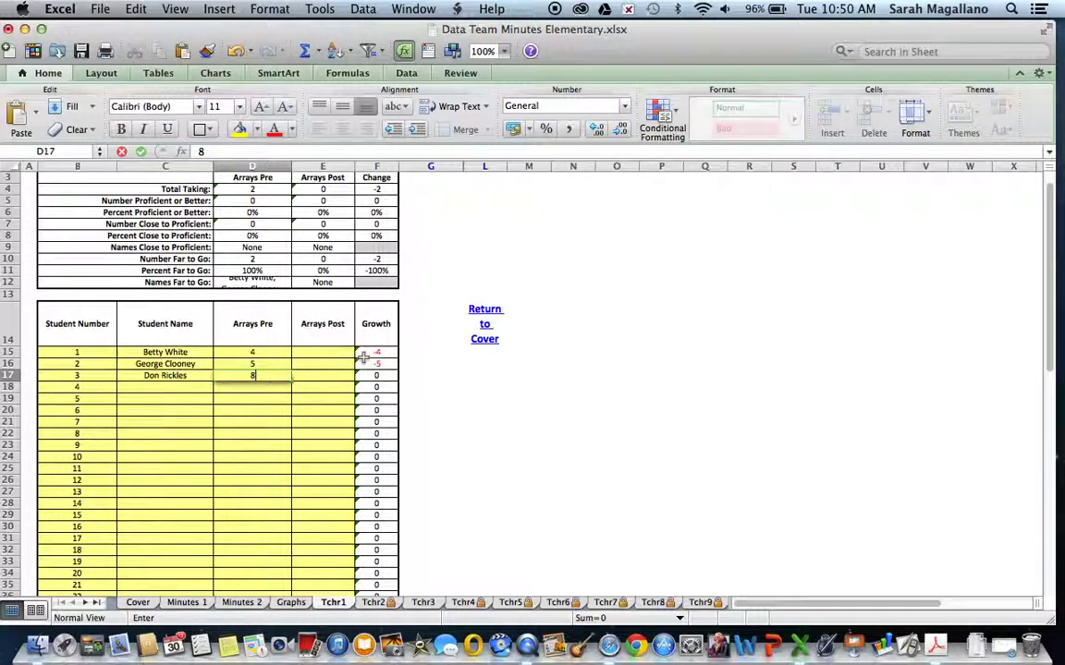
click(328, 352)
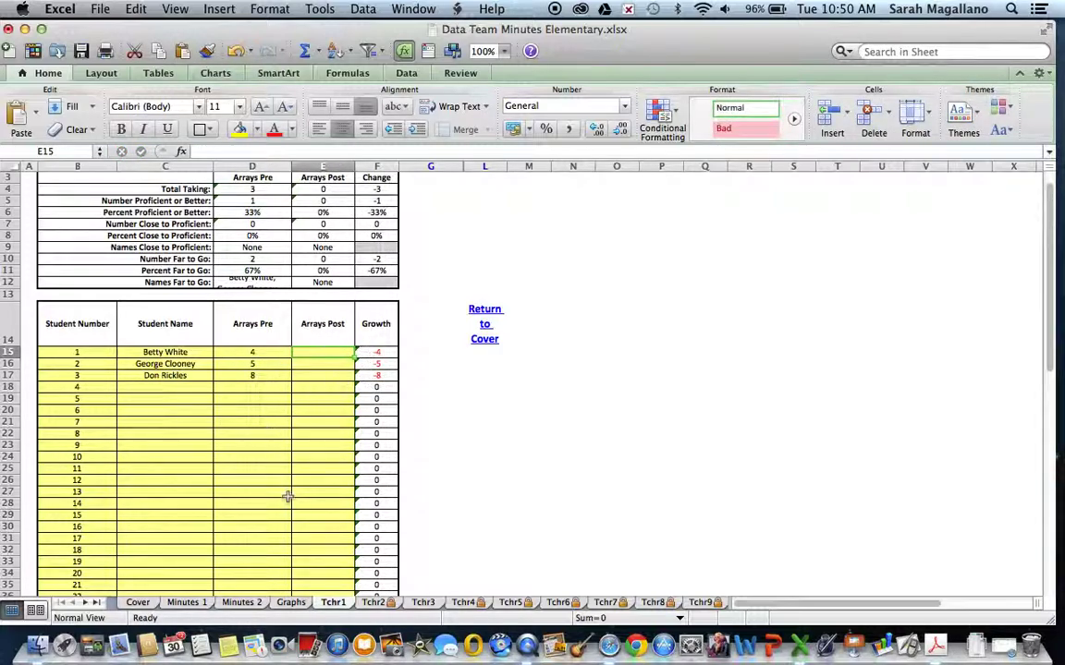
scroll(280, 458, down, 5)
scroll(280, 458, up, 5)
scroll(280, 459, up, 1)
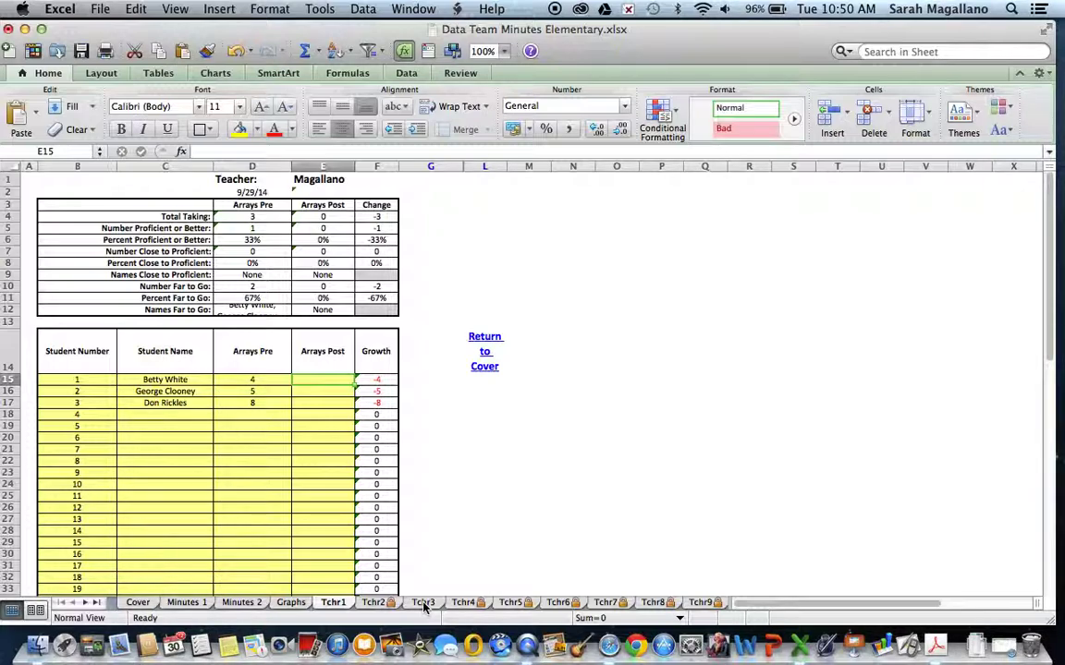
click(375, 602)
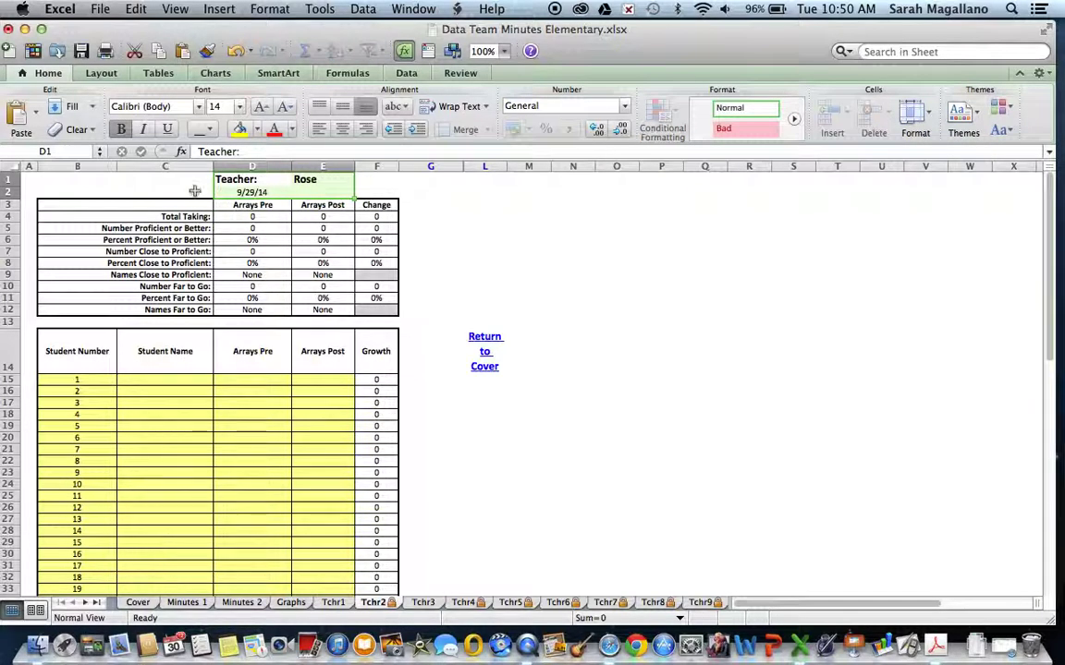
click(100, 7)
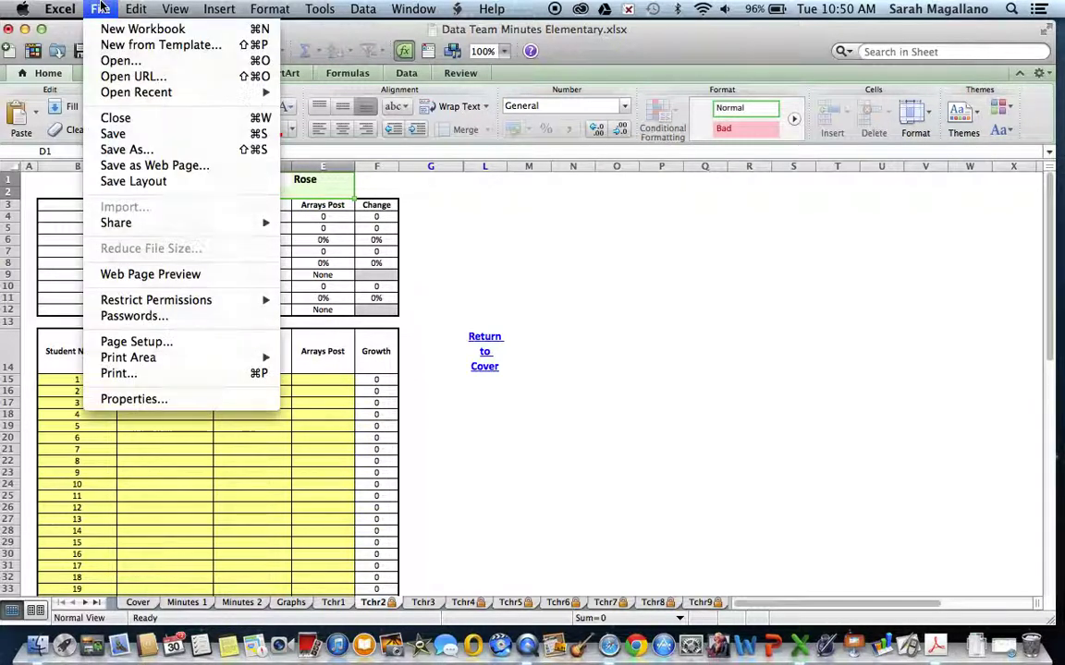
mouse_move(152, 6)
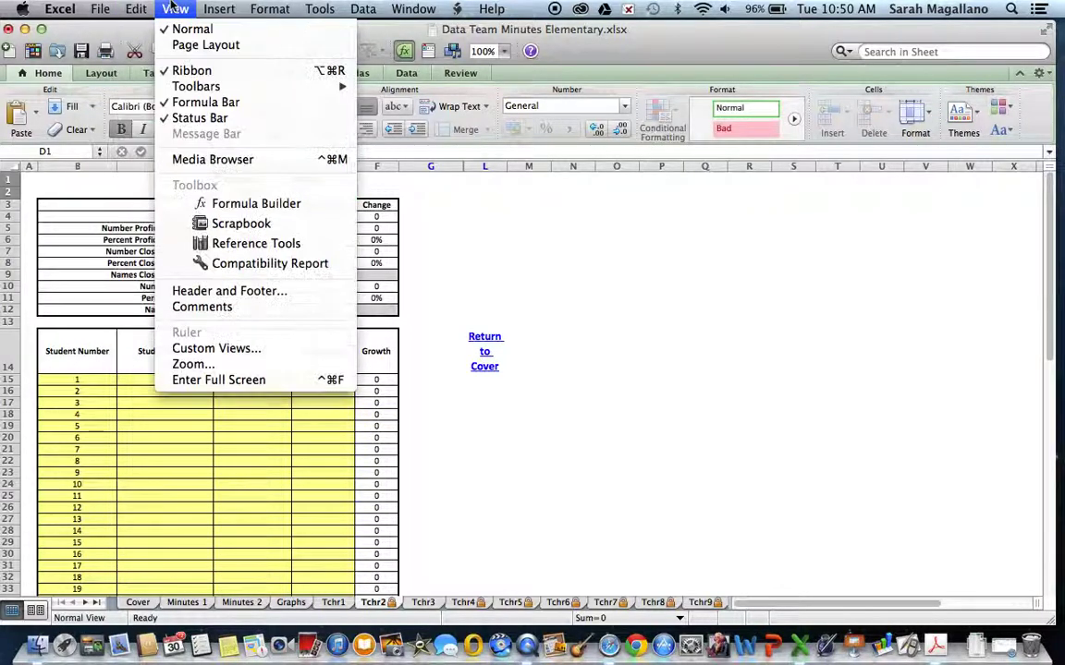
mouse_move(195, 5)
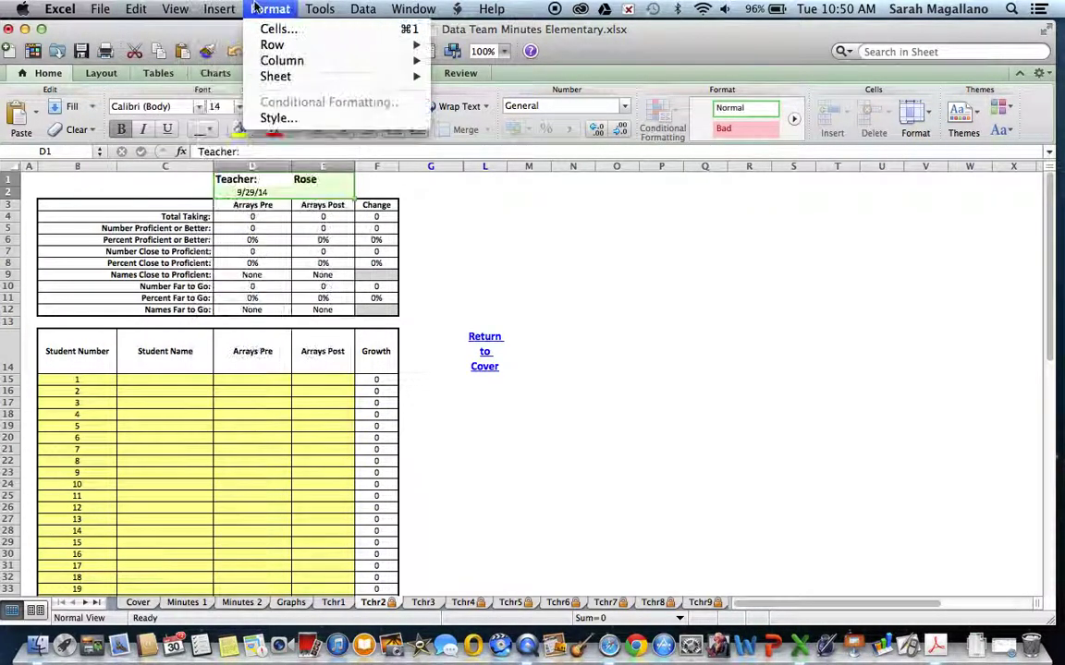
mouse_move(305, 9)
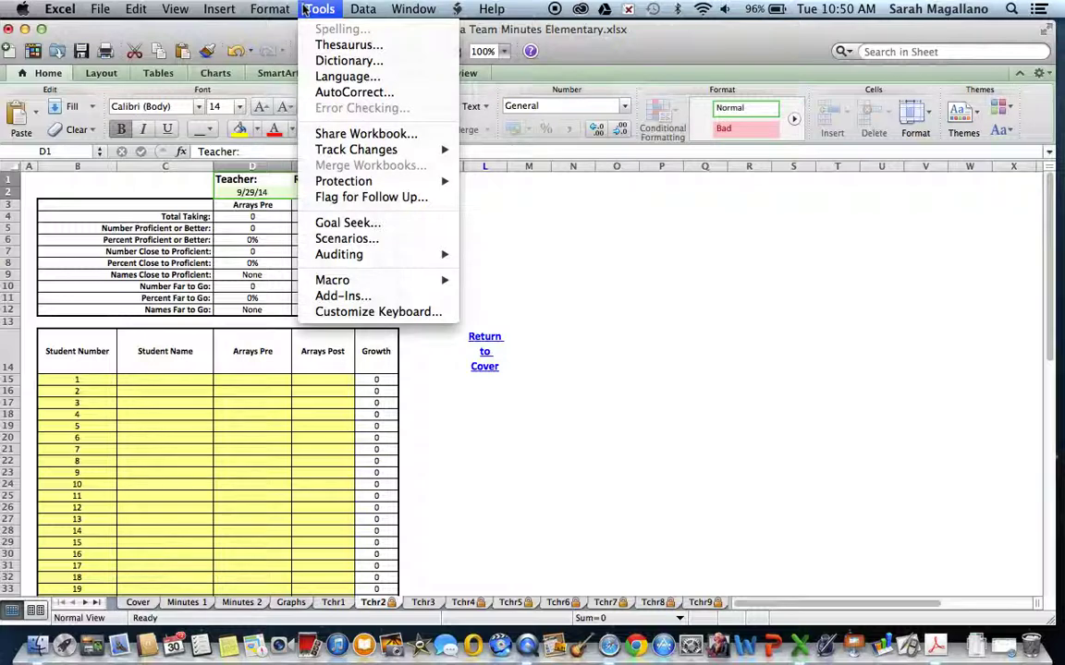
mouse_move(404, 9)
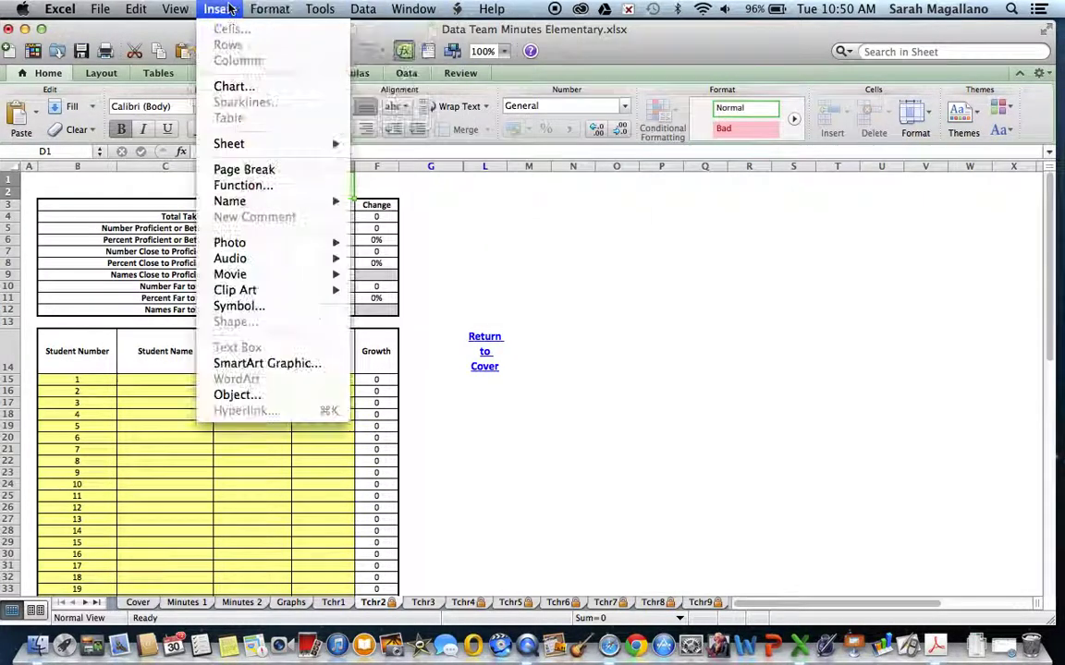
click(165, 8)
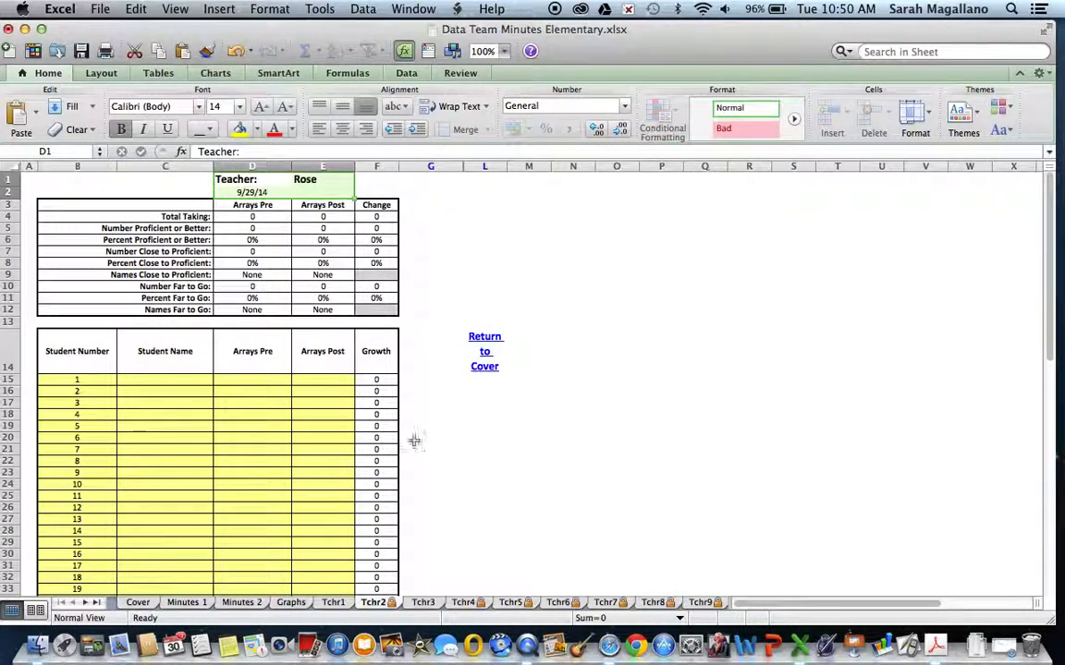
On the Tchr2 sheet, enter Fred Flintstone, Betty Rubble and BamBam Rubble as the names of students 1 to 3
click(375, 606)
click(155, 383)
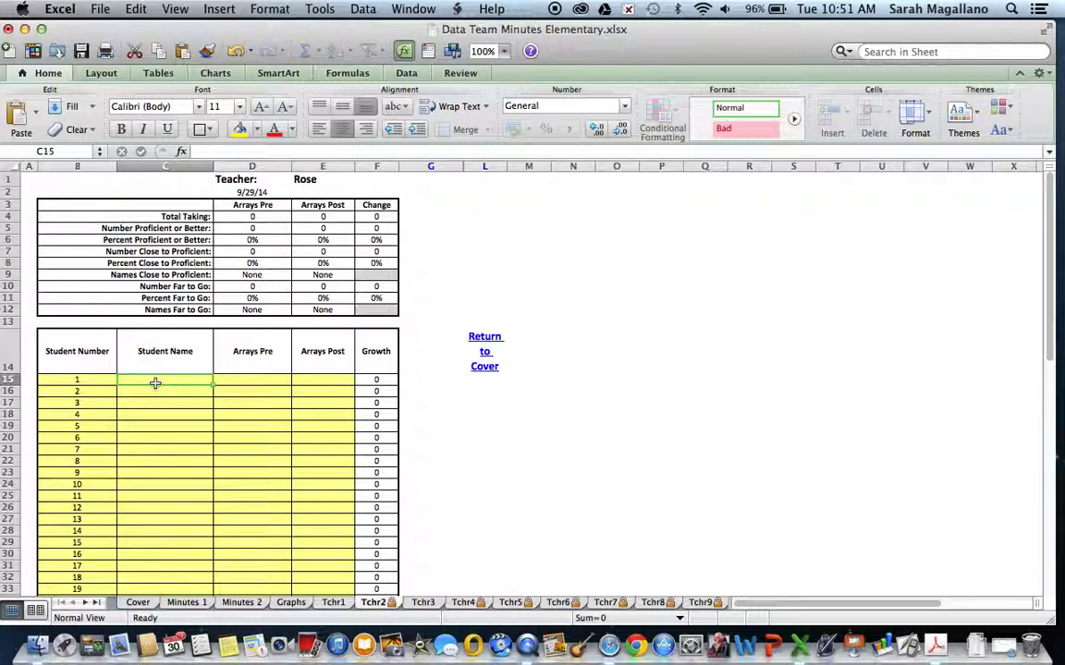
click(156, 381)
text(Fred Fl)
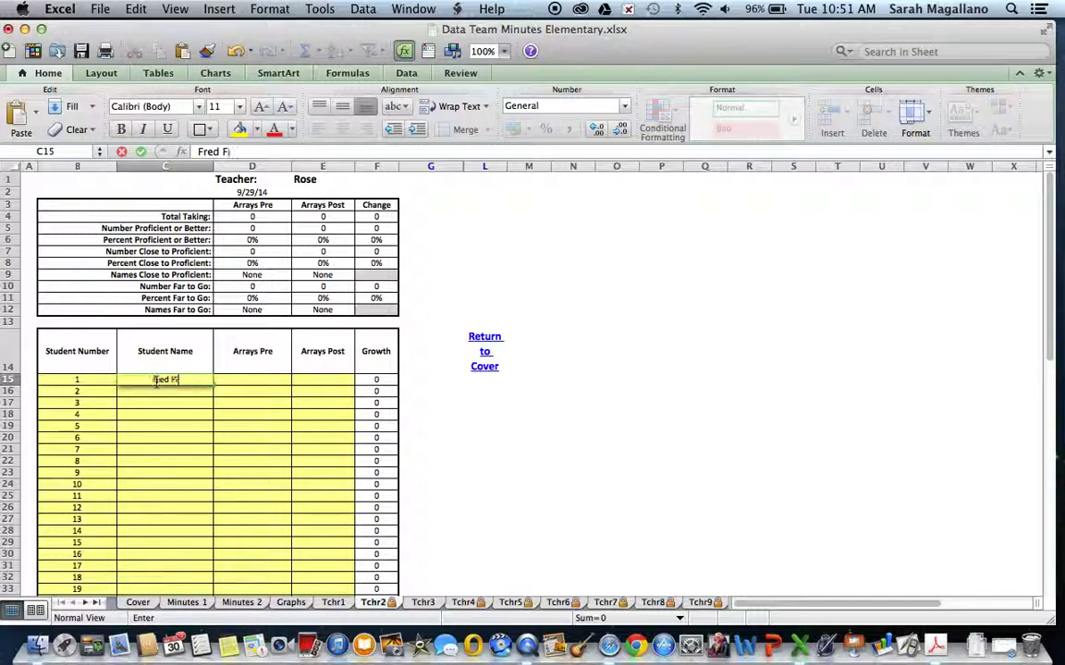
text(ints)
key(BackSpace)
text(tstone)
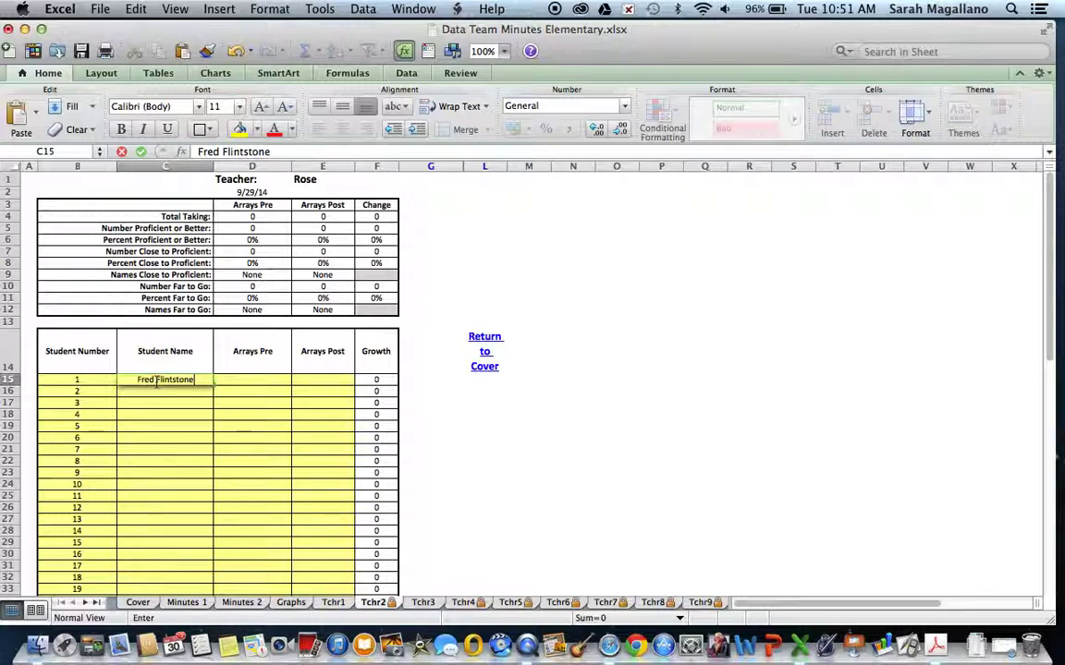
key(Return)
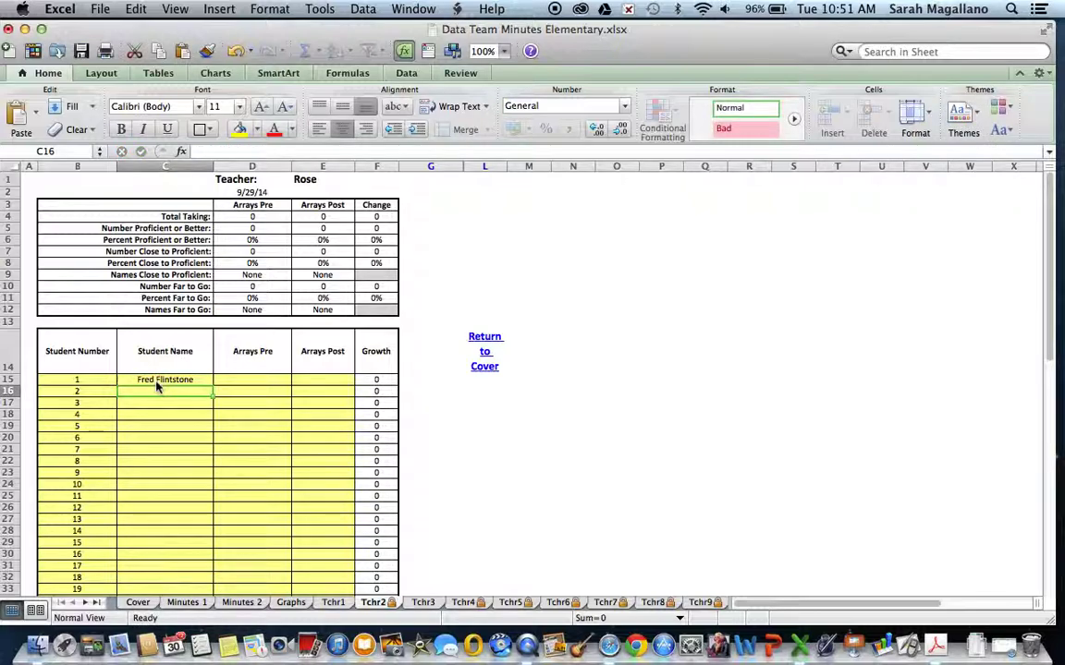
text(Betty Rubble)
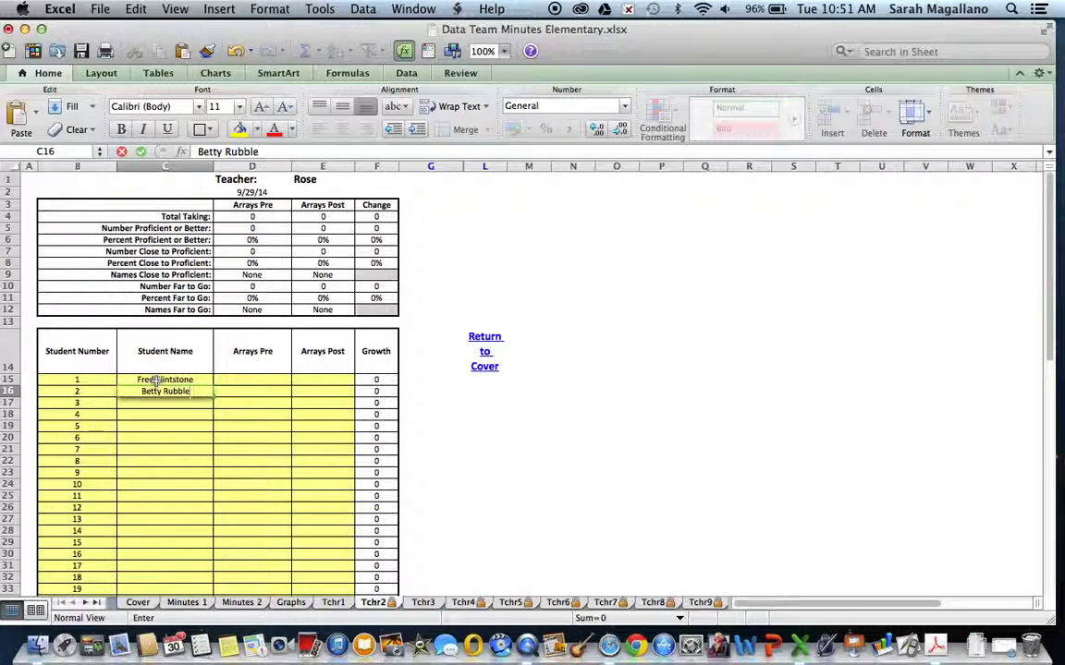
key(Return)
text(BamBam)
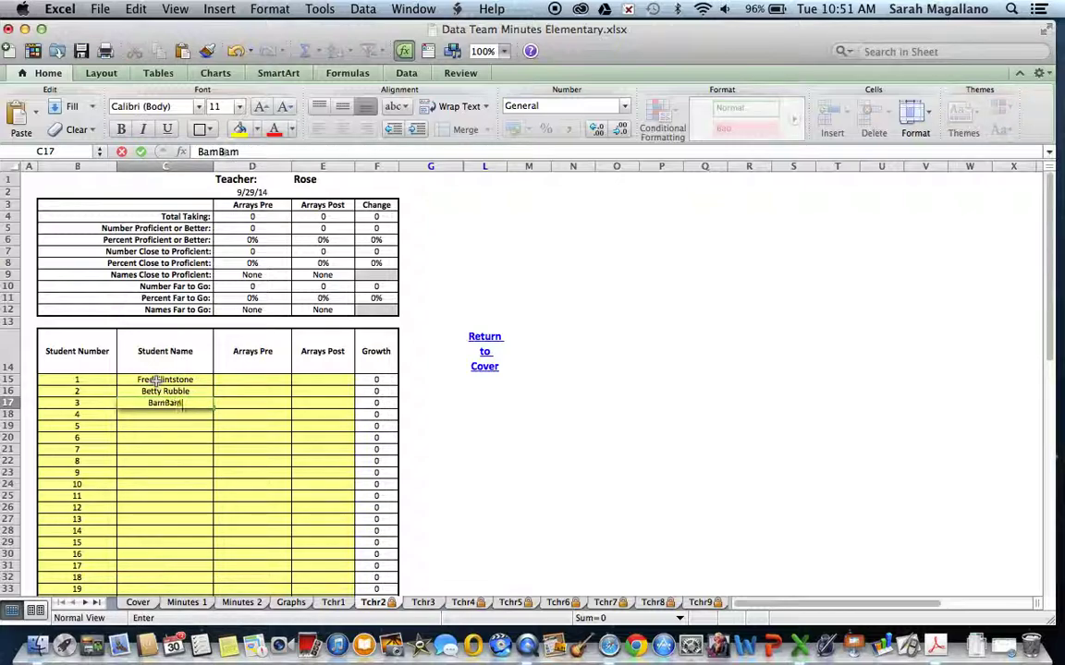
text( Rubble)
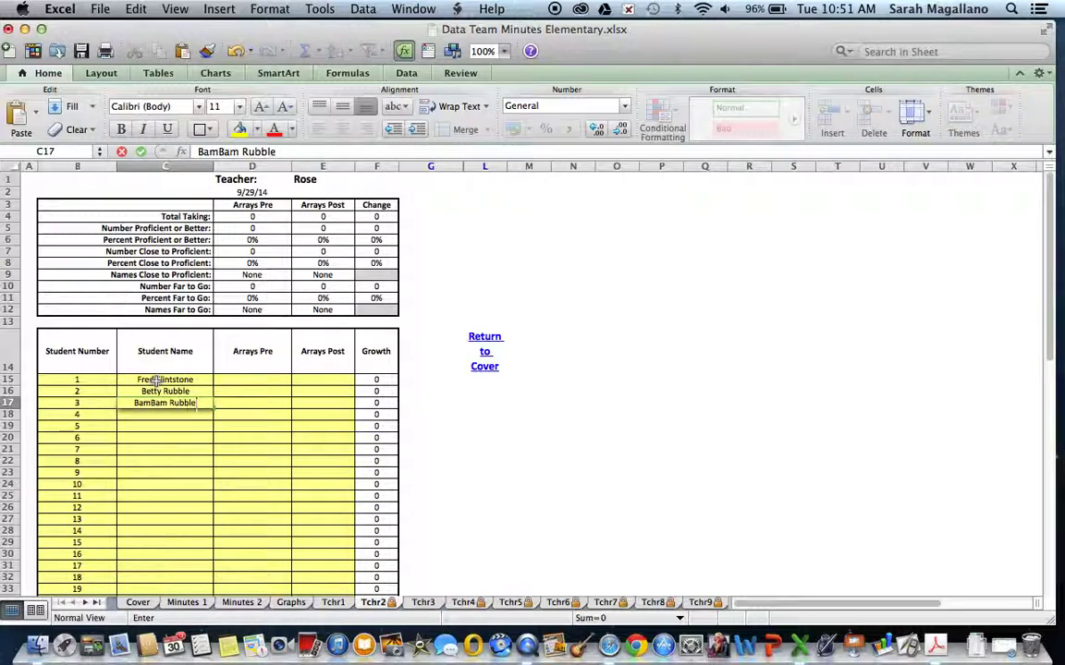
Enter the Arrays Pre scores 4, 8 and 2 for students 1 to 3 on the Tchr2 sheet
click(243, 384)
text(4)
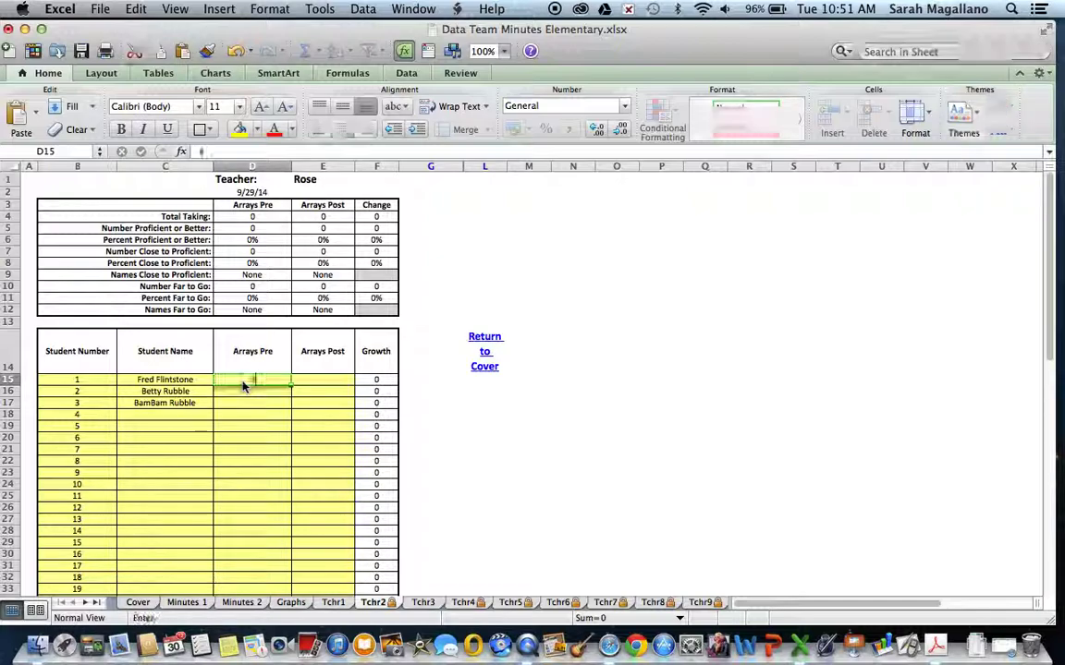
key(Return)
text(8)
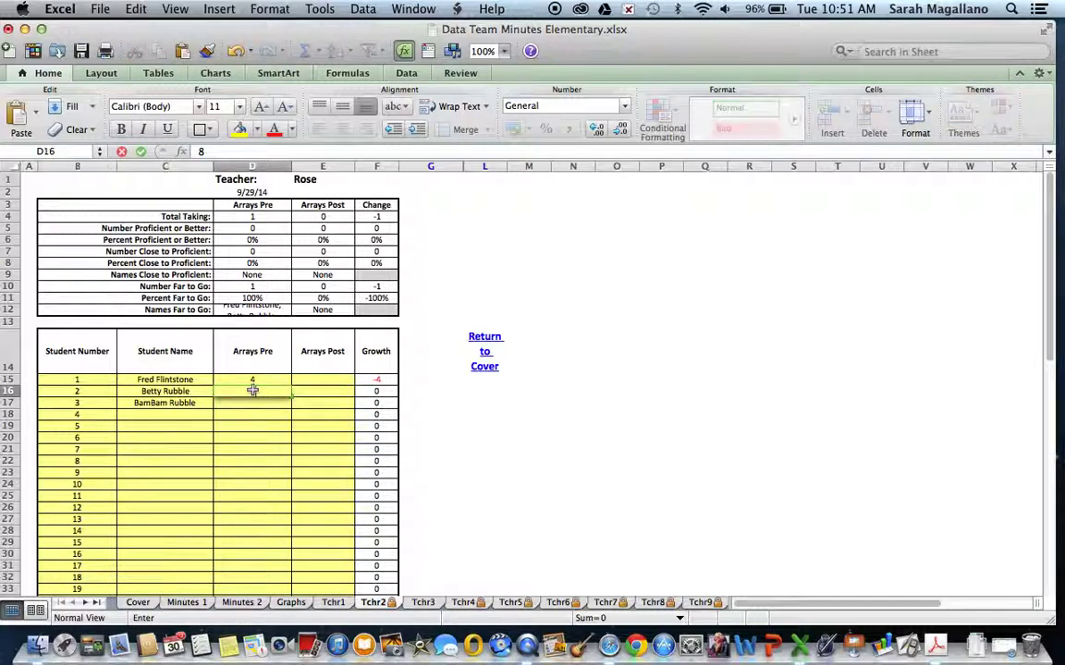
key(Return)
text(8)
key(BackSpace)
text(2)
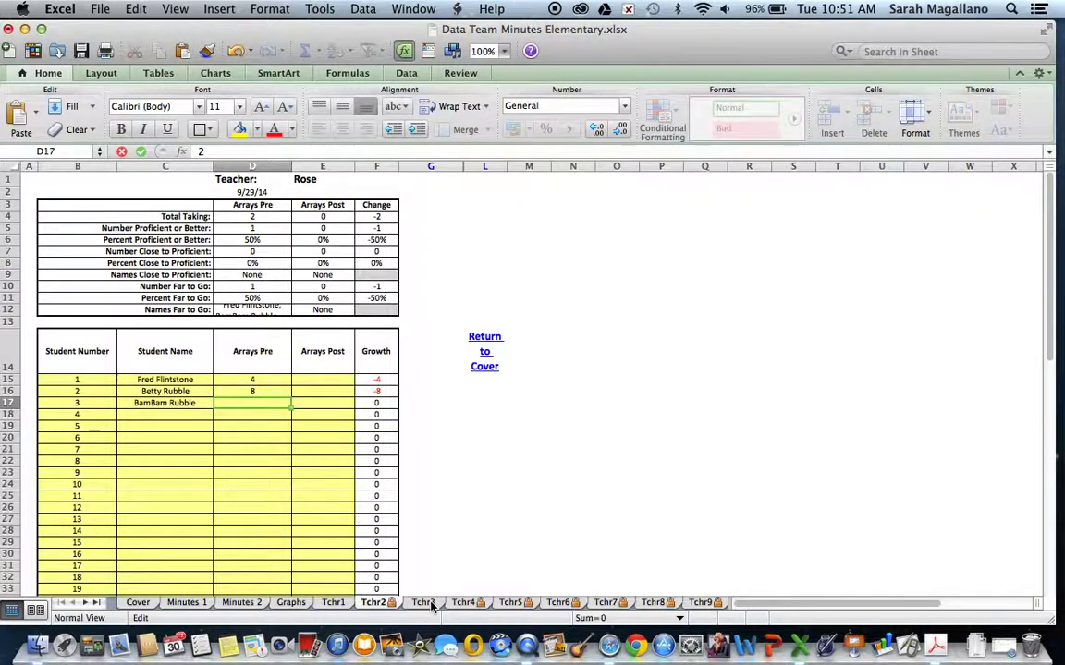
On the Tchr3 sheet, enter Gladys Knight, And The Pips and Frank Sinatra as the names of students 1 to 3
click(427, 603)
click(214, 449)
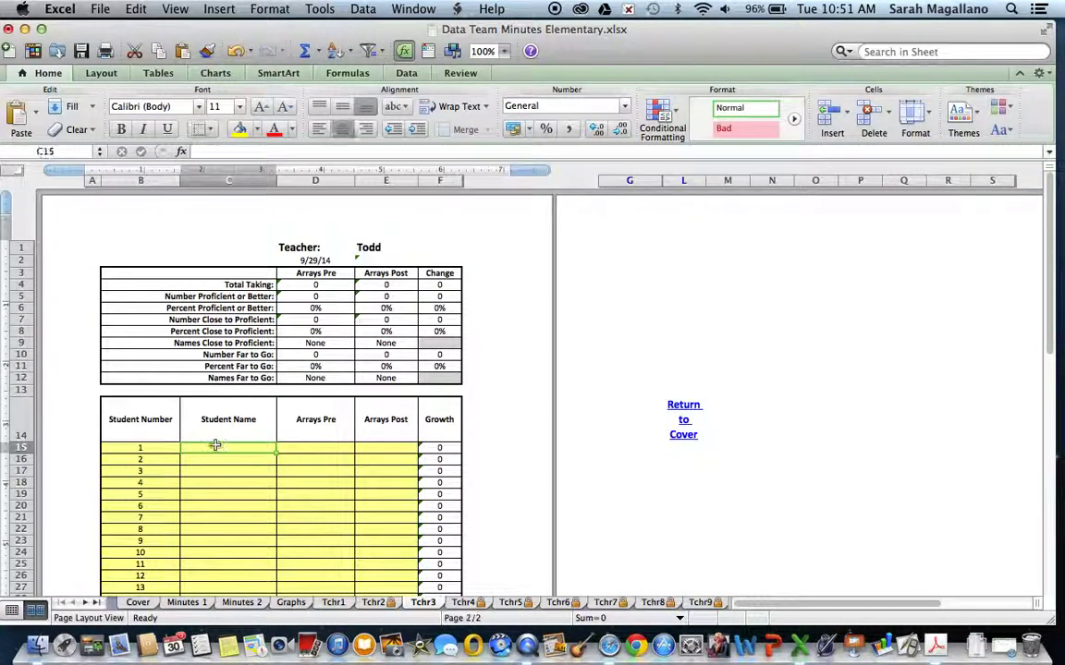
text(Gladys Knight)
click(227, 460)
text(a)
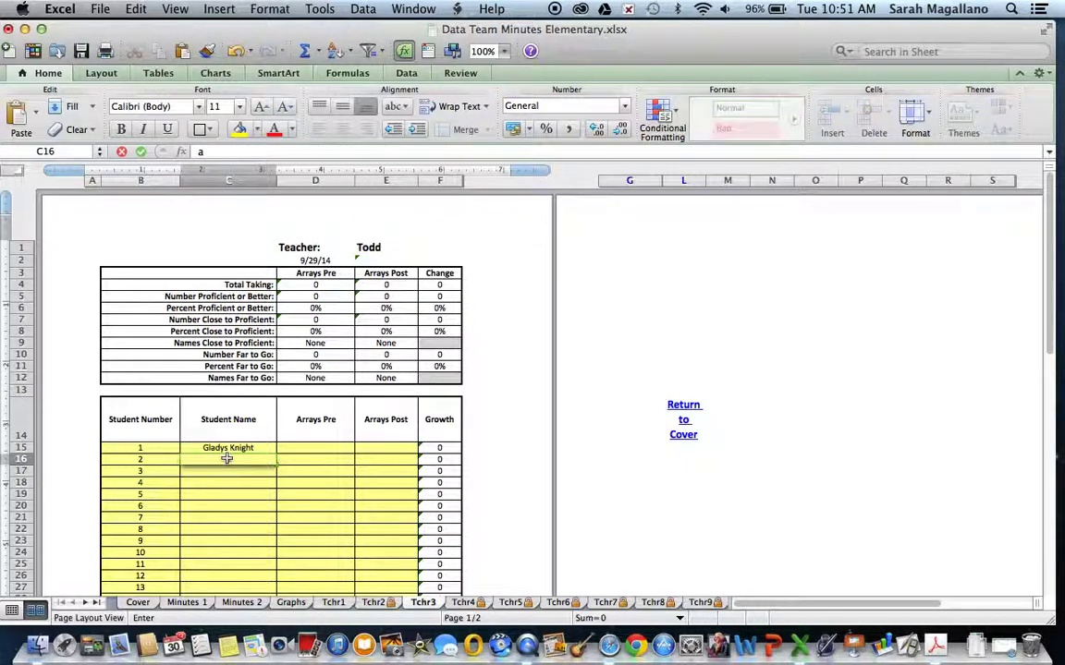
text(nd The Pips)
click(237, 474)
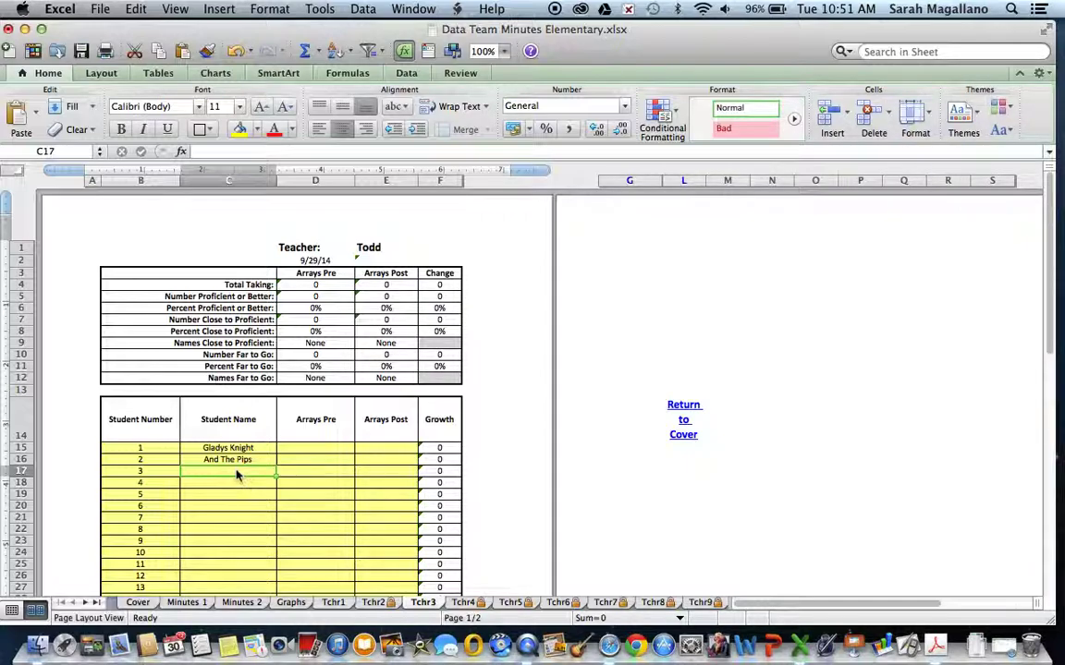
text(Frank Sinatra)
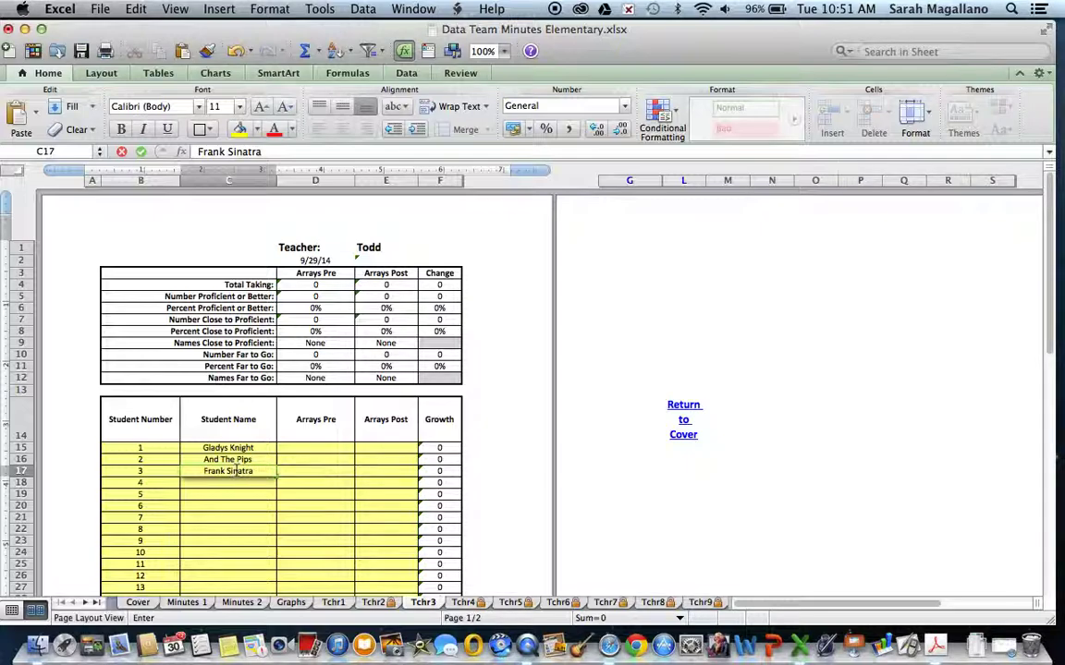
Enter the Arrays Pre scores 2, 9 and 5 for students 1 to 3 on the Tchr3 sheet
click(316, 450)
text(2)
click(316, 460)
text(9)
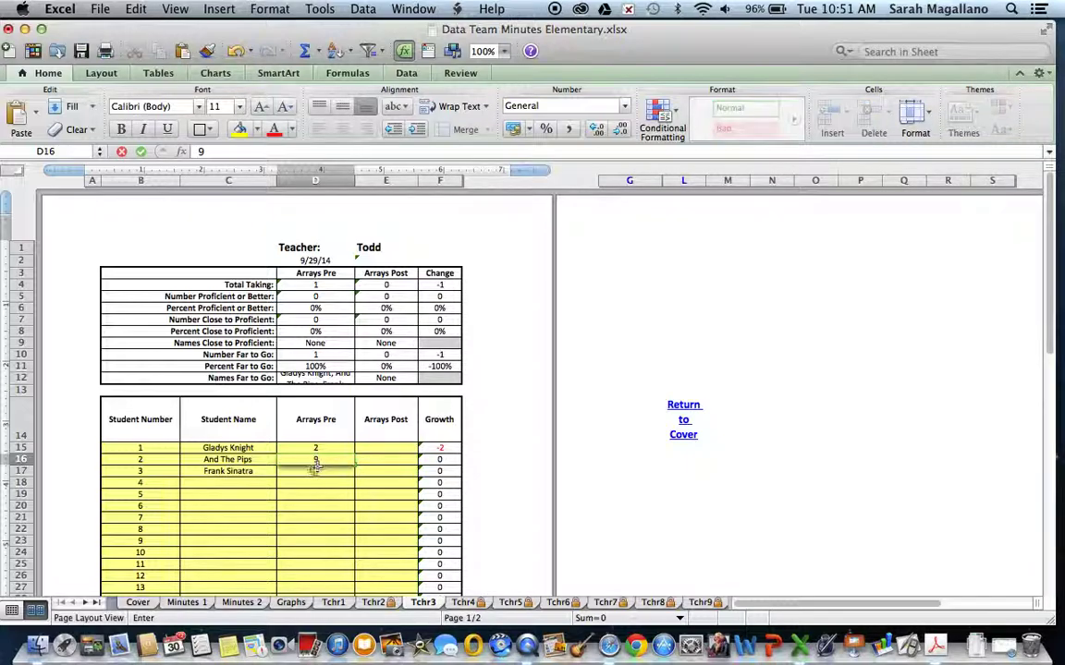
click(314, 472)
text(5)
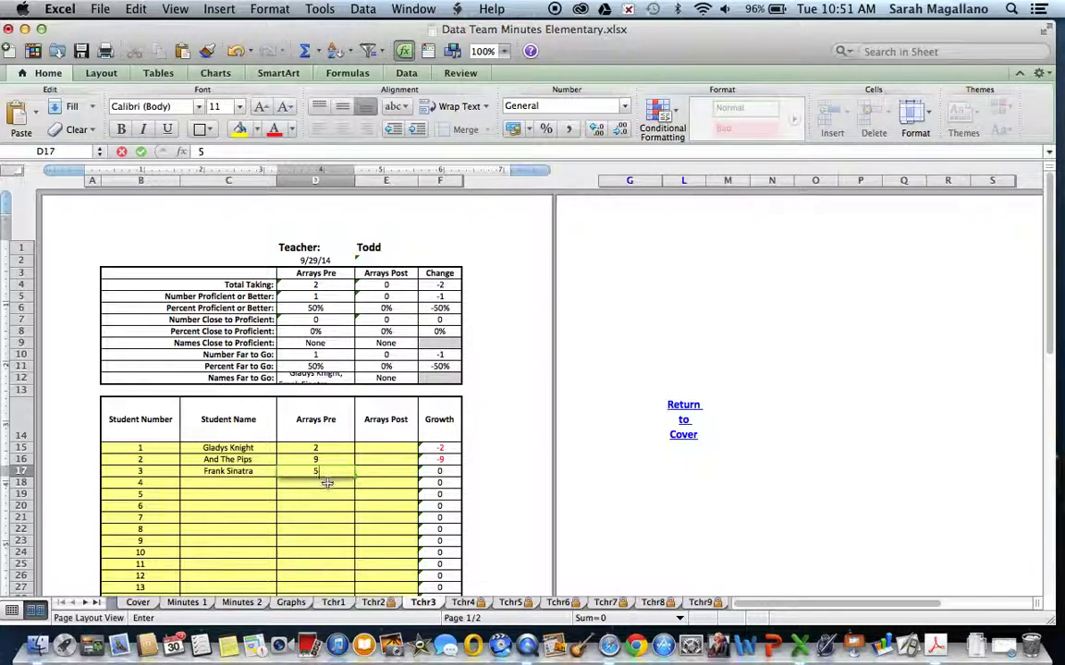
click(313, 471)
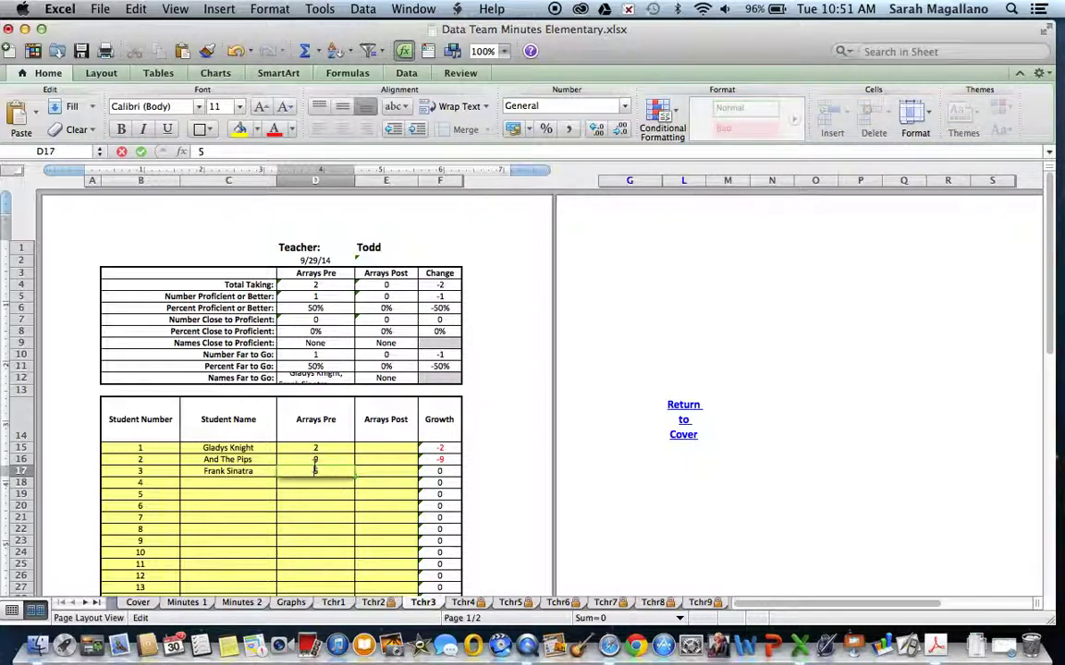
click(423, 603)
Examine the Arrays Pre summary on the Tchr3 sheet, including the names of the students far to go
scroll(351, 462, down, 5)
scroll(352, 462, up, 5)
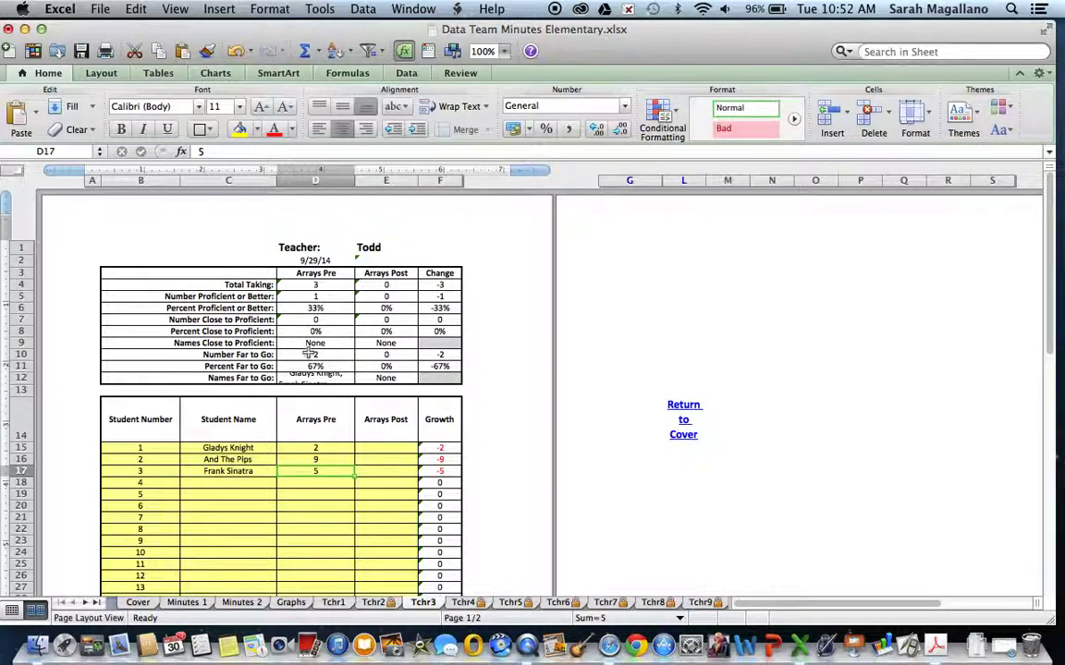
scroll(315, 379, down, 3)
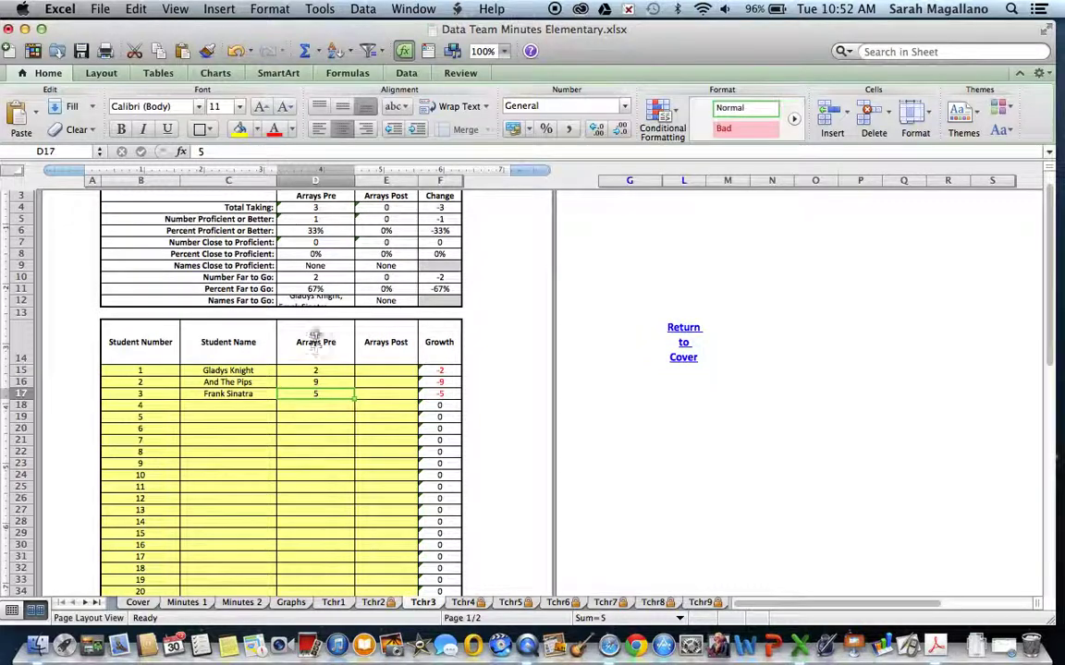
click(314, 303)
scroll(315, 306, up, 5)
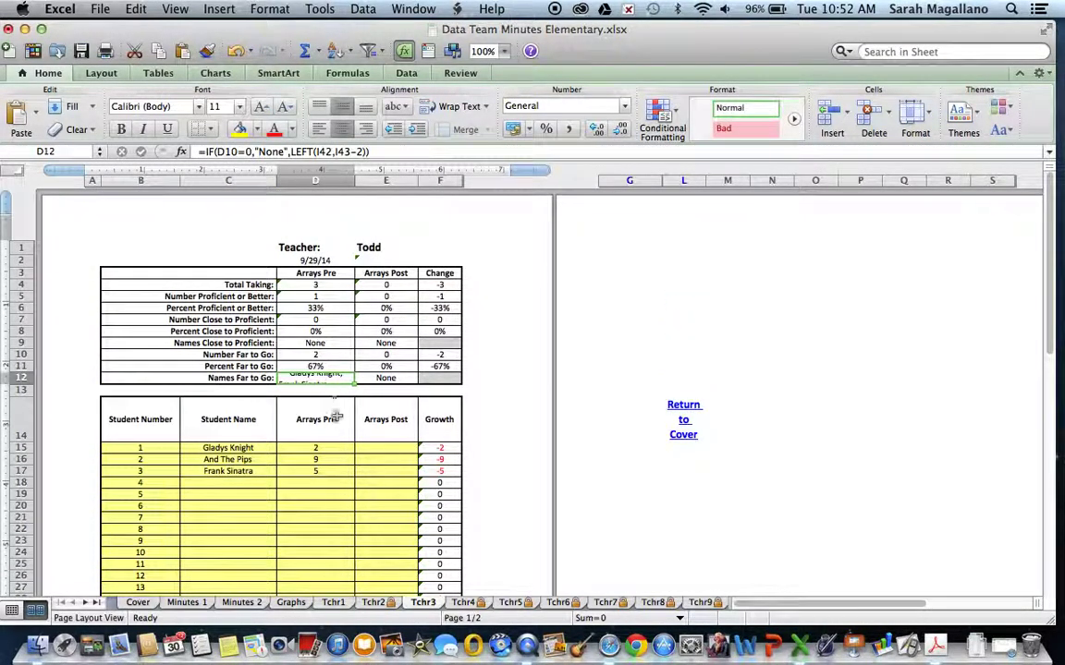
scroll(335, 423, down, 10)
scroll(386, 499, down, 5)
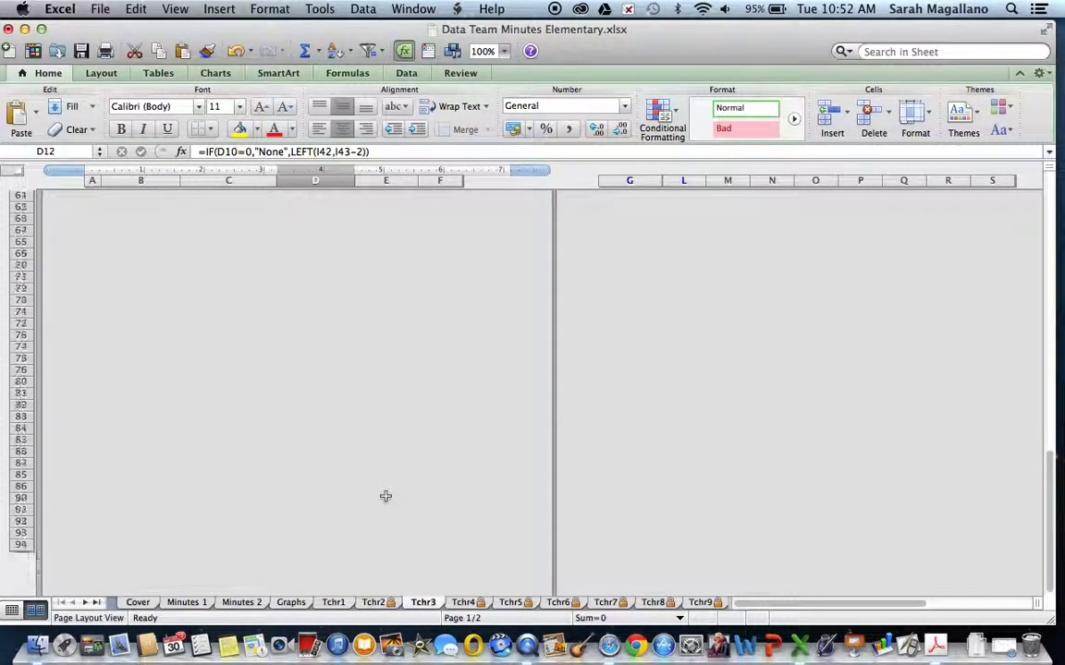
scroll(387, 499, up, 20)
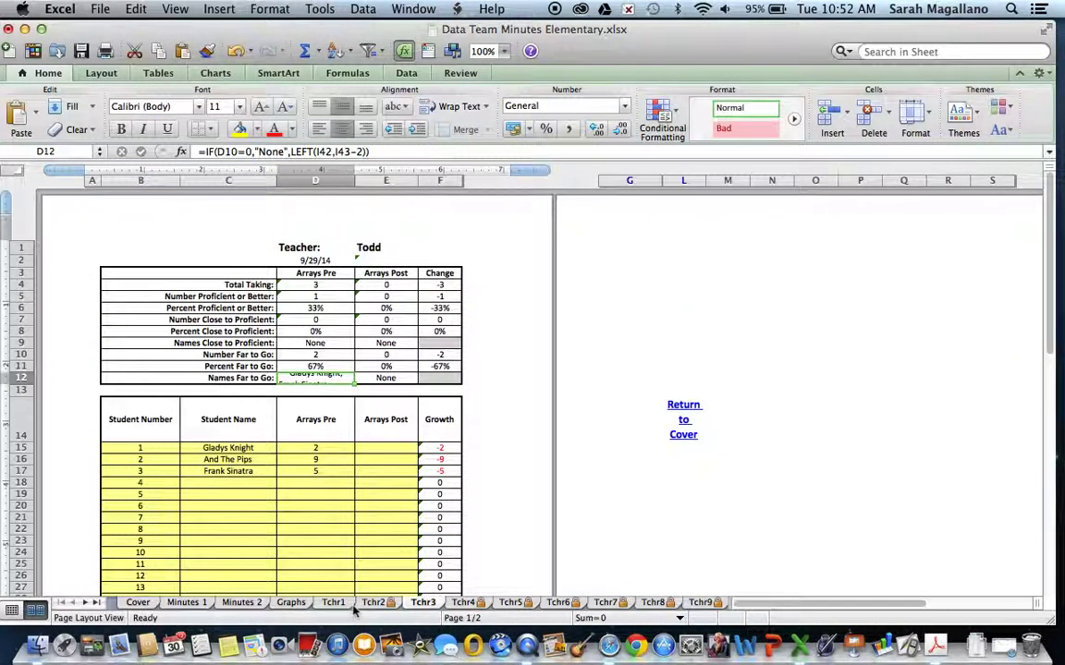
Check the Tchr1 sheet and review the Step 1 data table on the Minutes 1 sheet, including the first teacher's Students Far to Go
click(332, 602)
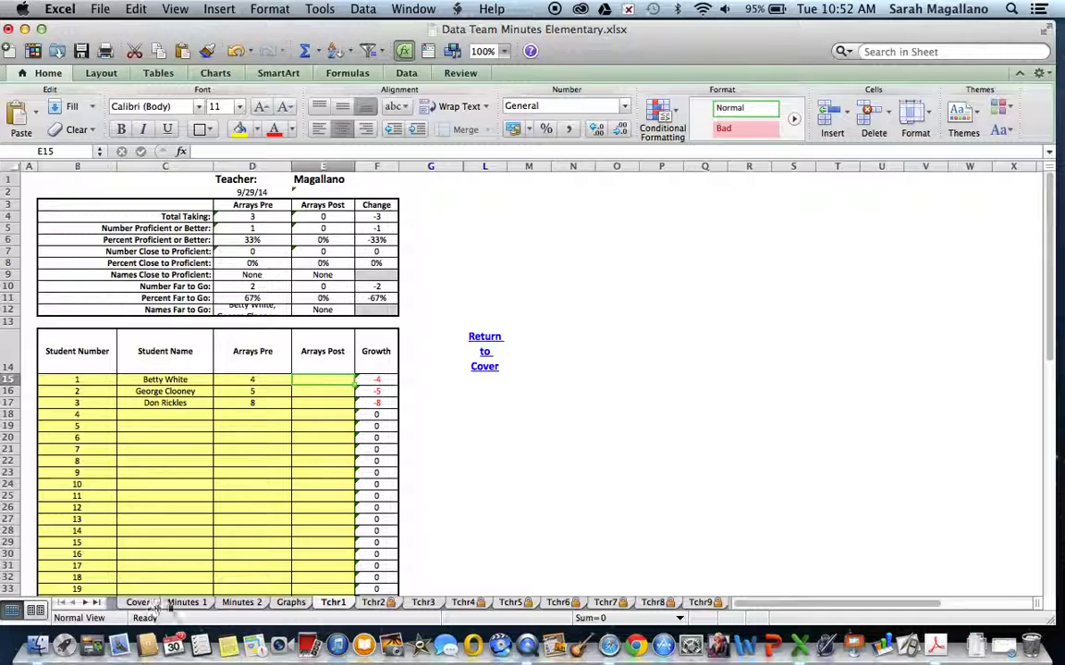
click(178, 603)
scroll(377, 419, up, 10)
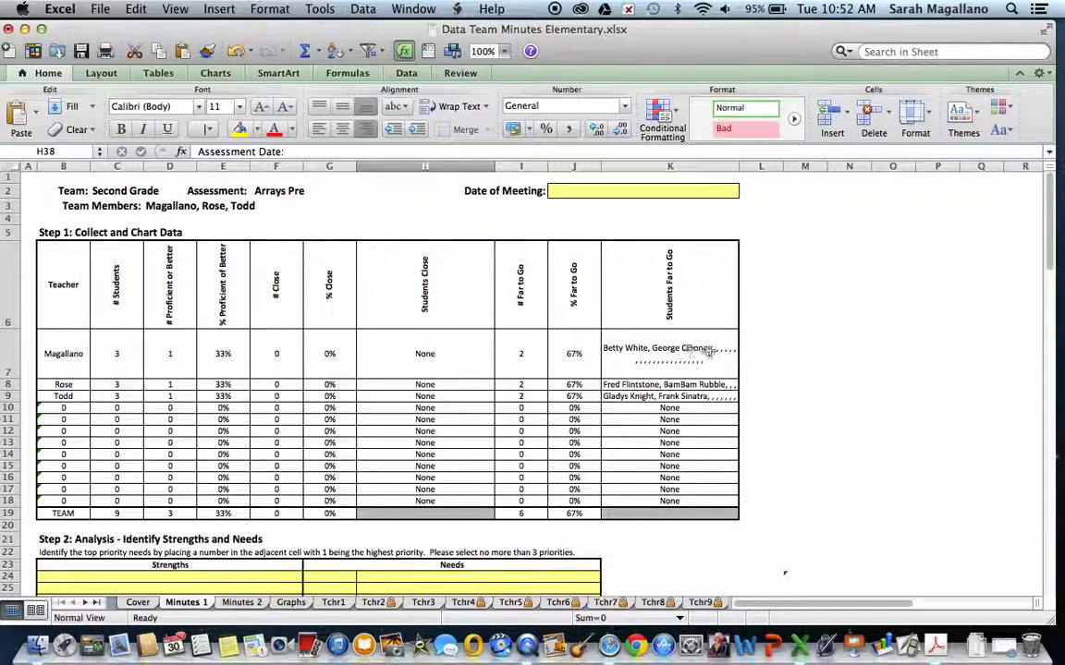
click(674, 363)
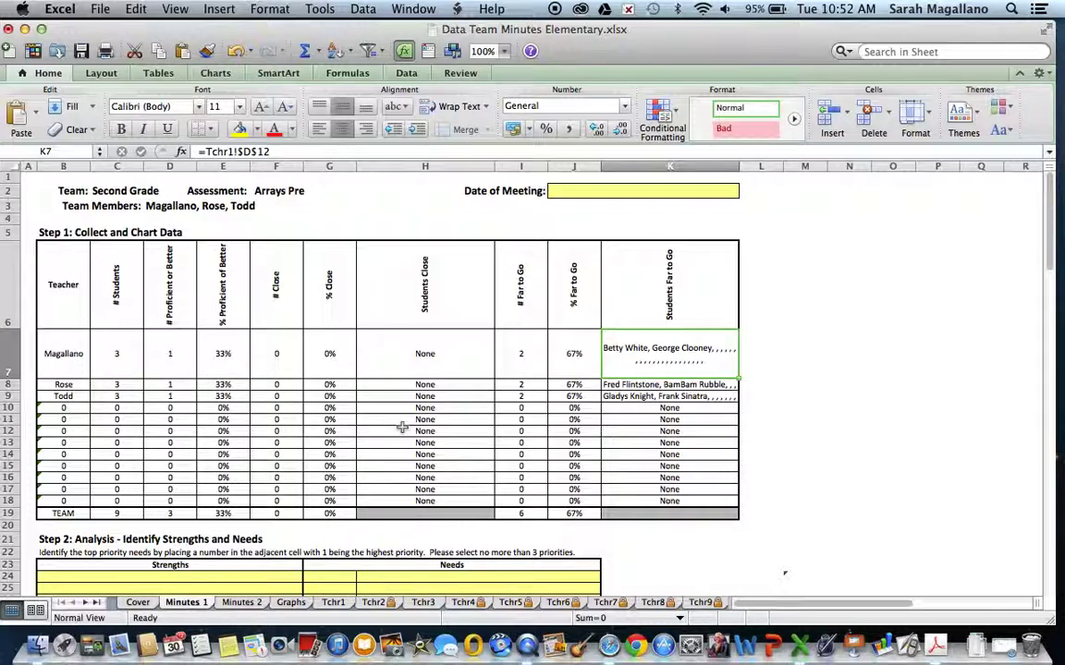
Enter "Able to add some numbers from 0-5" as the first strength in Step 2 of the Minutes 1 sheet
scroll(402, 428, down, 5)
click(185, 421)
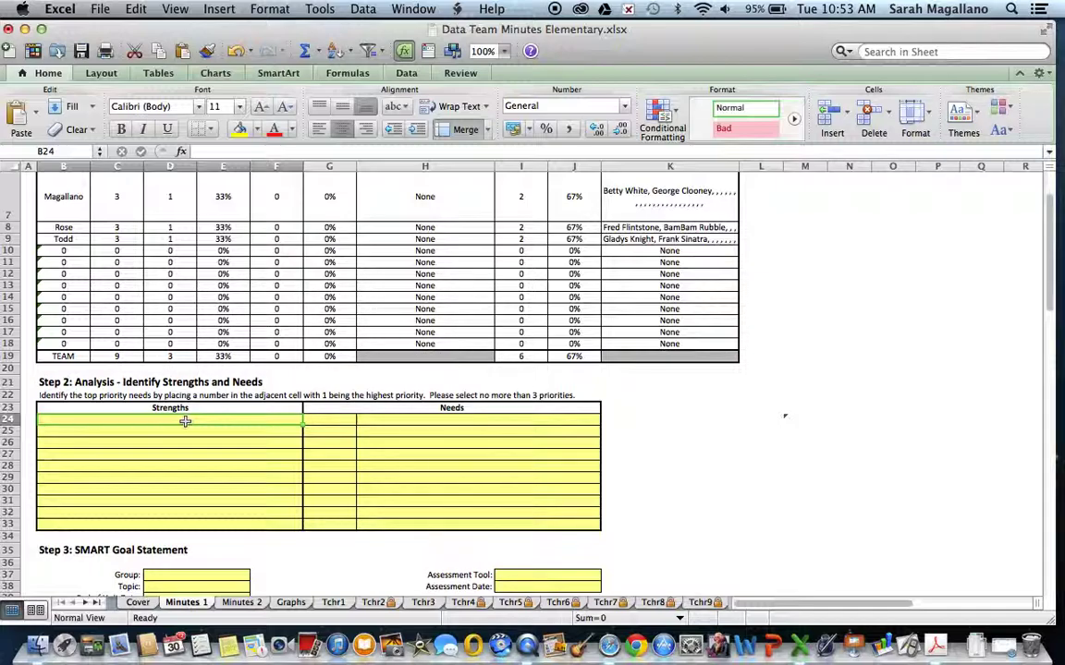
text(Able to add)
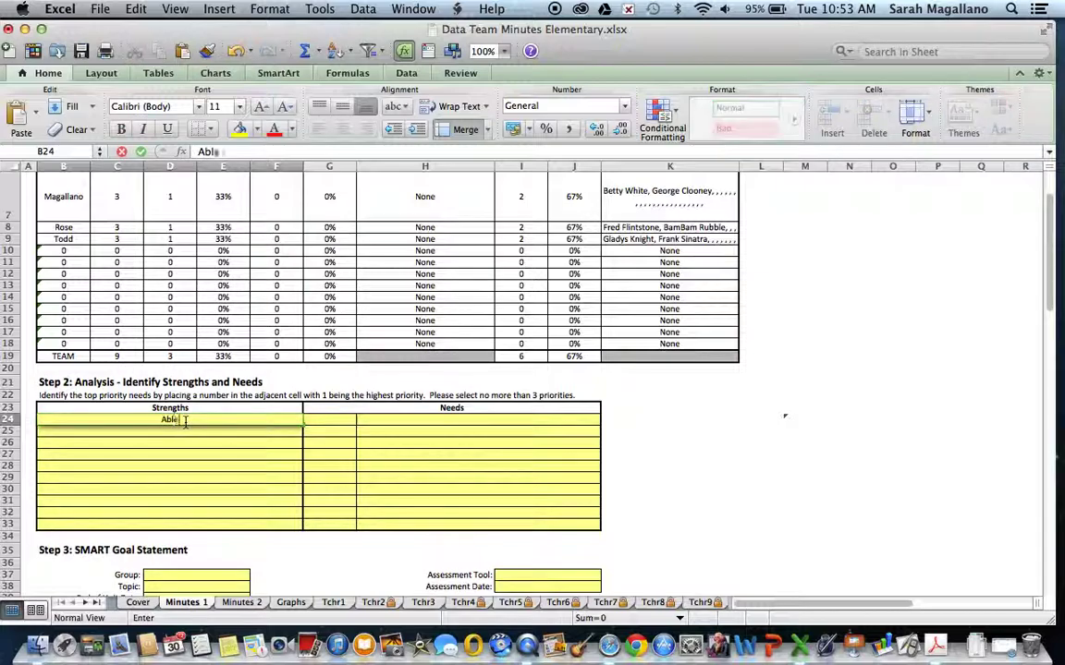
text( so)
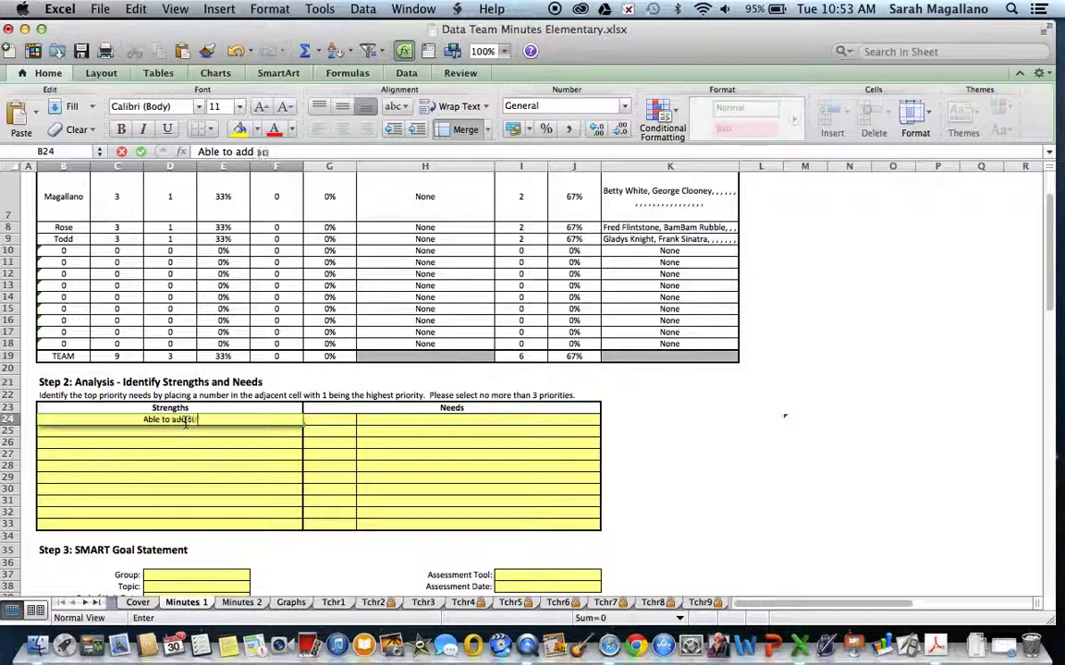
text(me numbers)
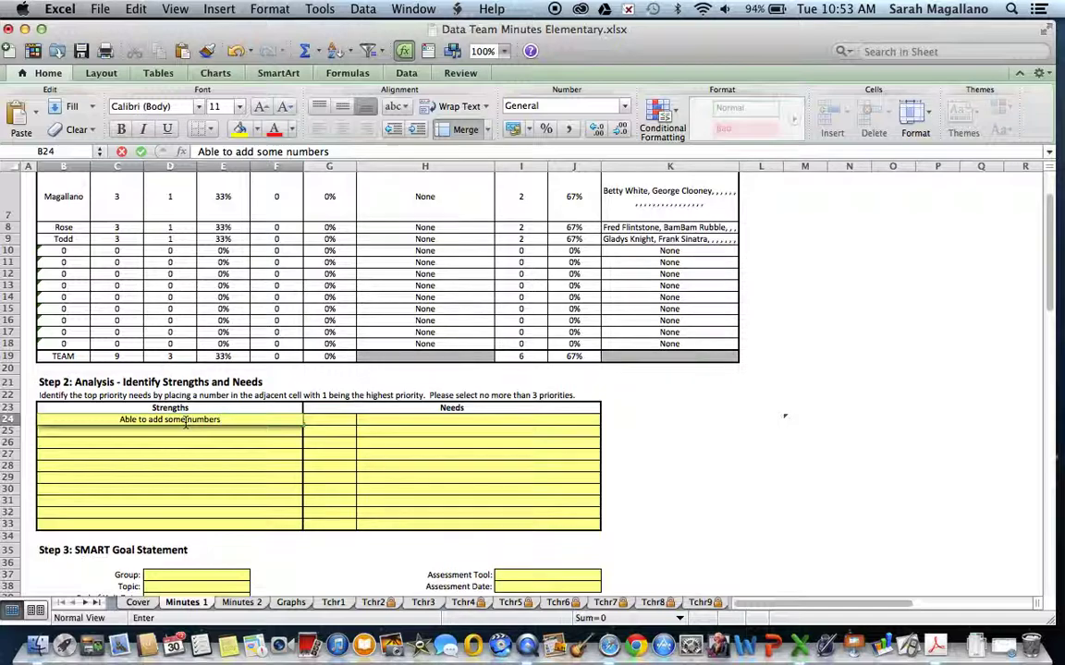
text( from)
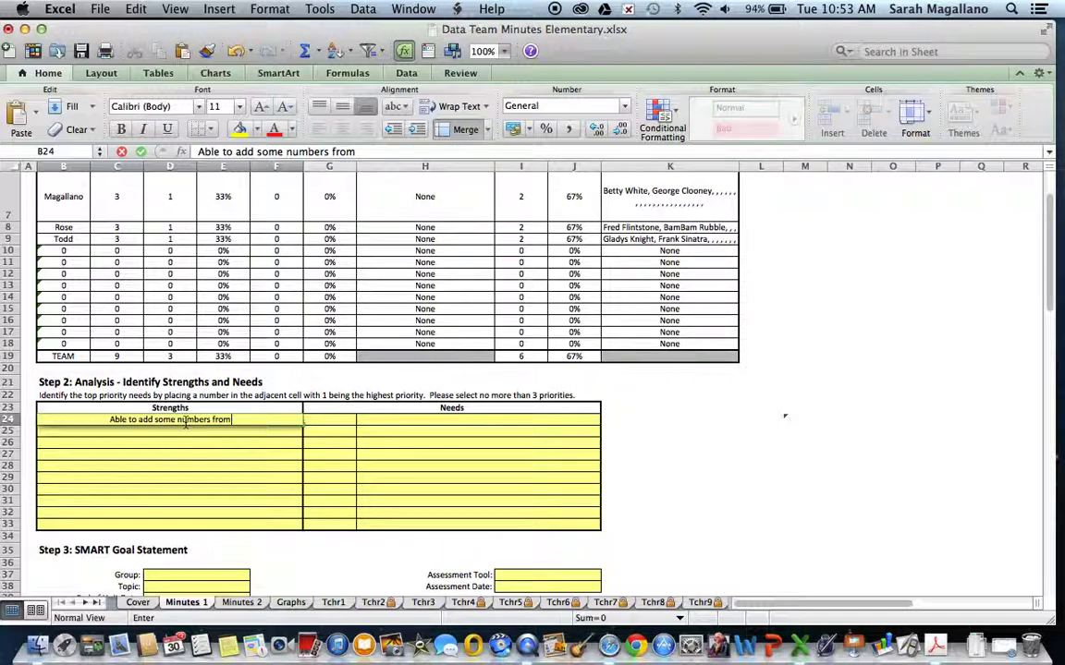
text( 0-5)
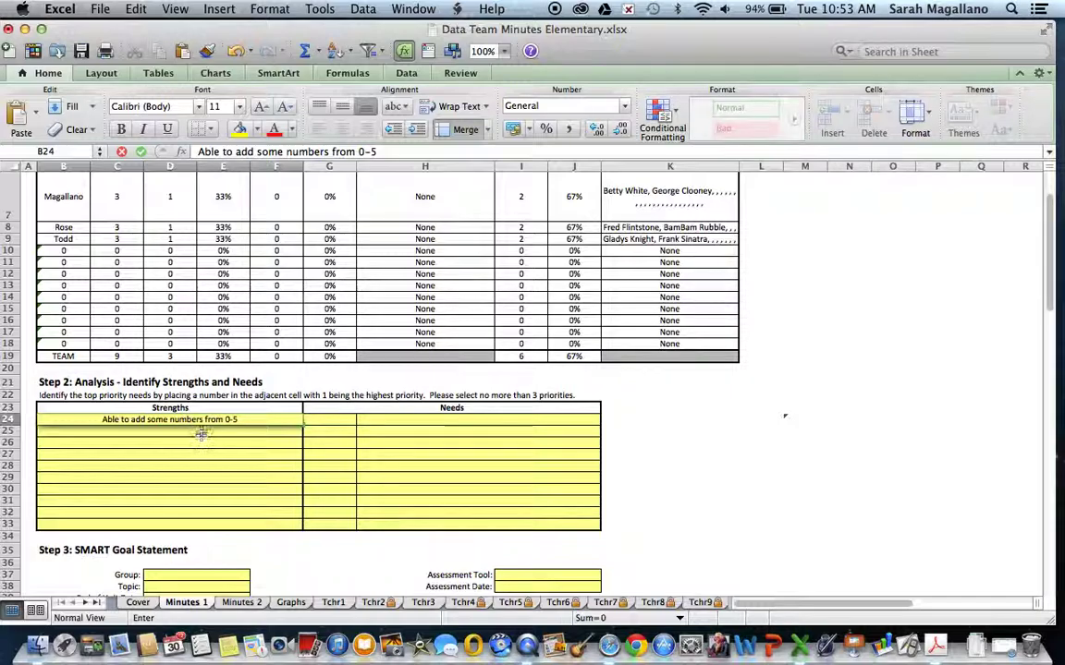
Enter "Add three digits" as the first need in the Step 2 analysis table
click(384, 425)
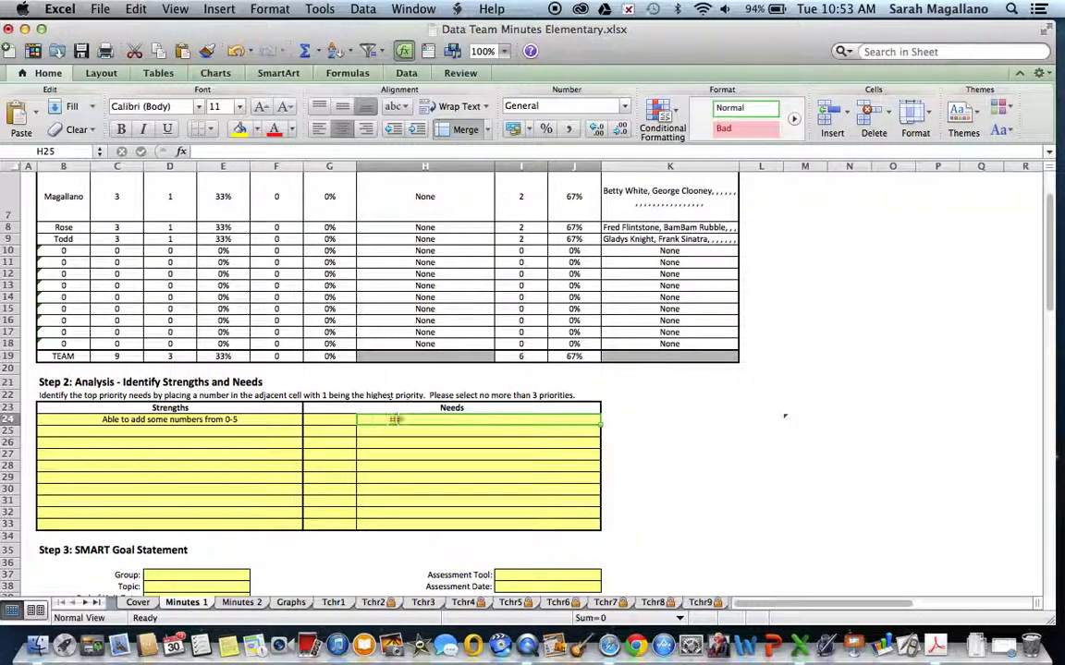
text(Add more)
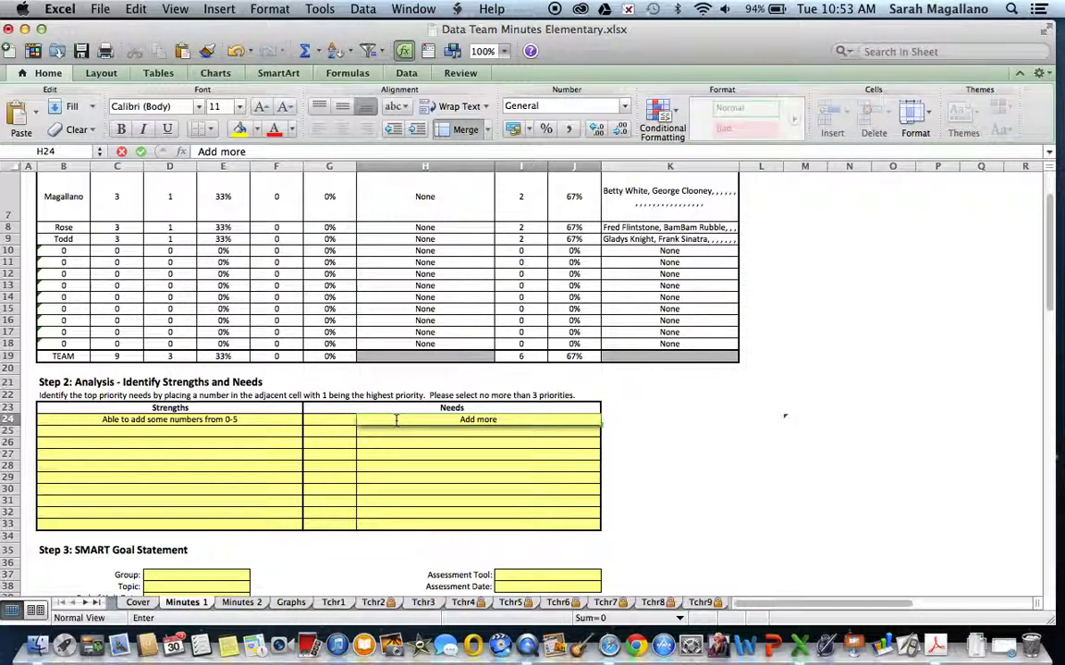
text( than one)
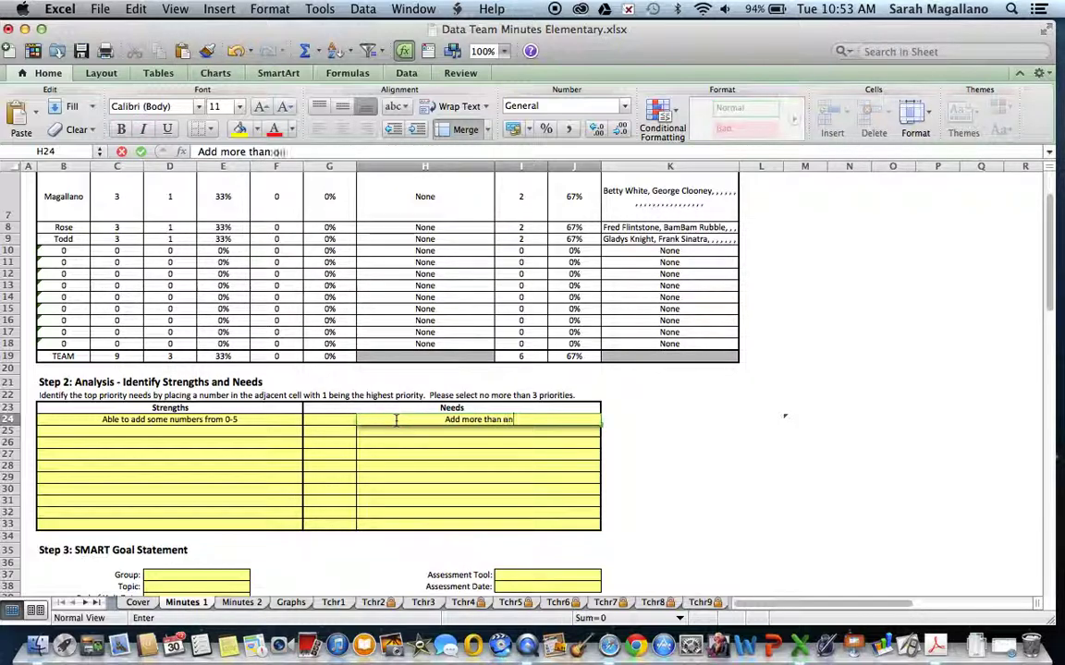
key(BackSpace)
key(BackSpace)
key(BackSpace)
key(BackSpace)
key(BackSpace)
key(BackSpace)
key(BackSpace)
key(BackSpace)
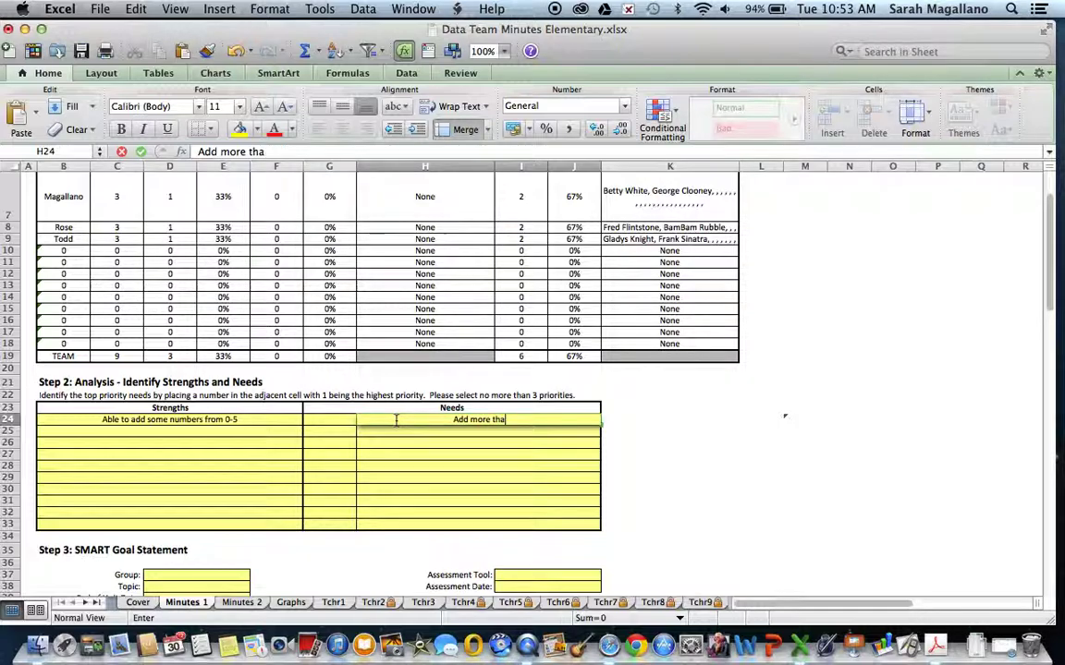
key(BackSpace)
key(BackSpace)
key(BackSpace)
text(three digits)
click(238, 429)
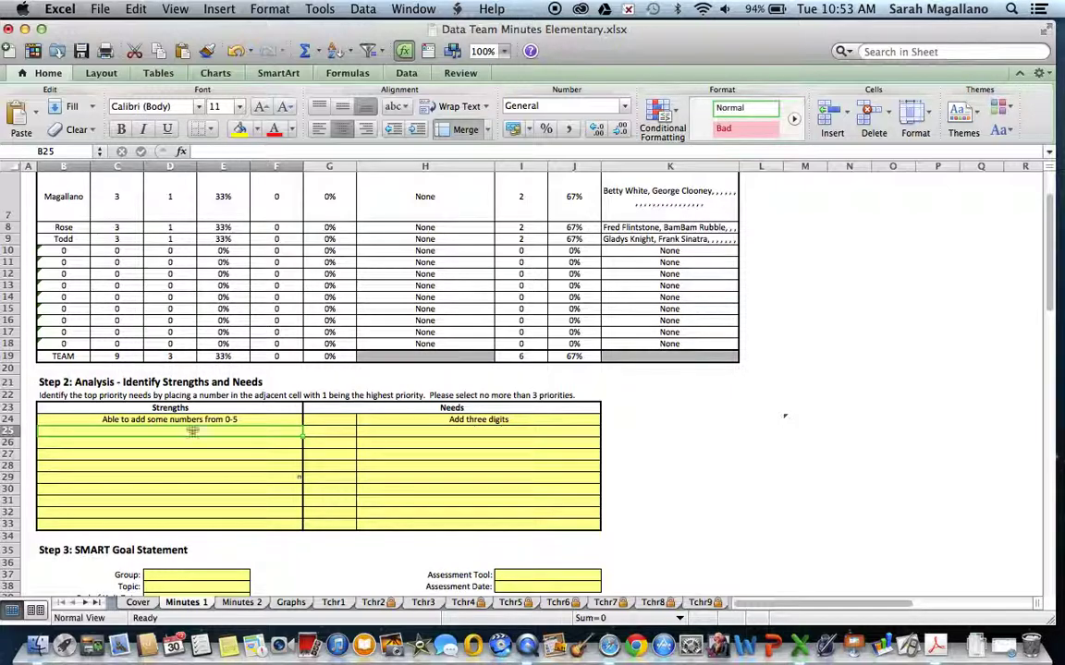
In the first Step 4 chart, enter "Create models using clay" as the instructional strategy and "Classroom, partners" as the learning environment
scroll(448, 429, down, 5)
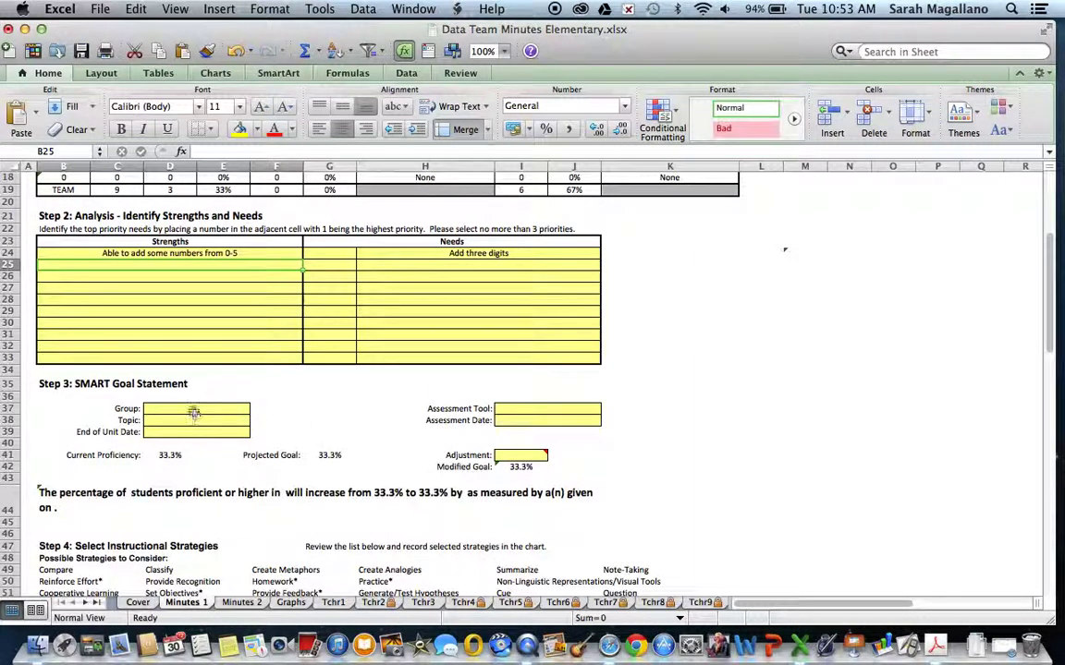
scroll(192, 413, down, 3)
scroll(238, 419, down, 2)
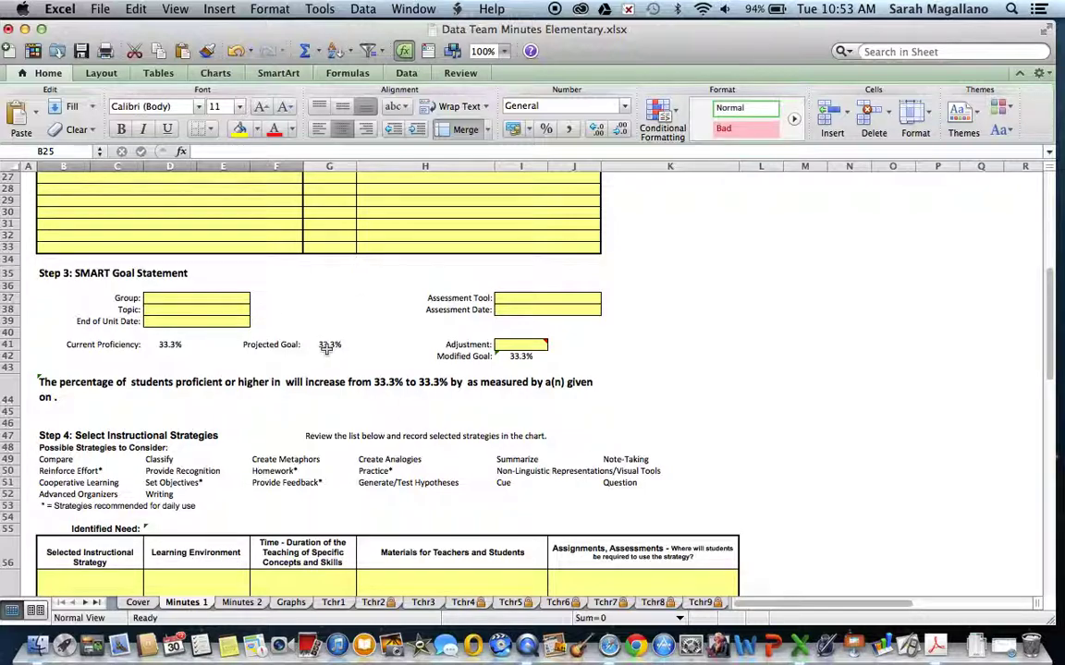
scroll(326, 348, down, 5)
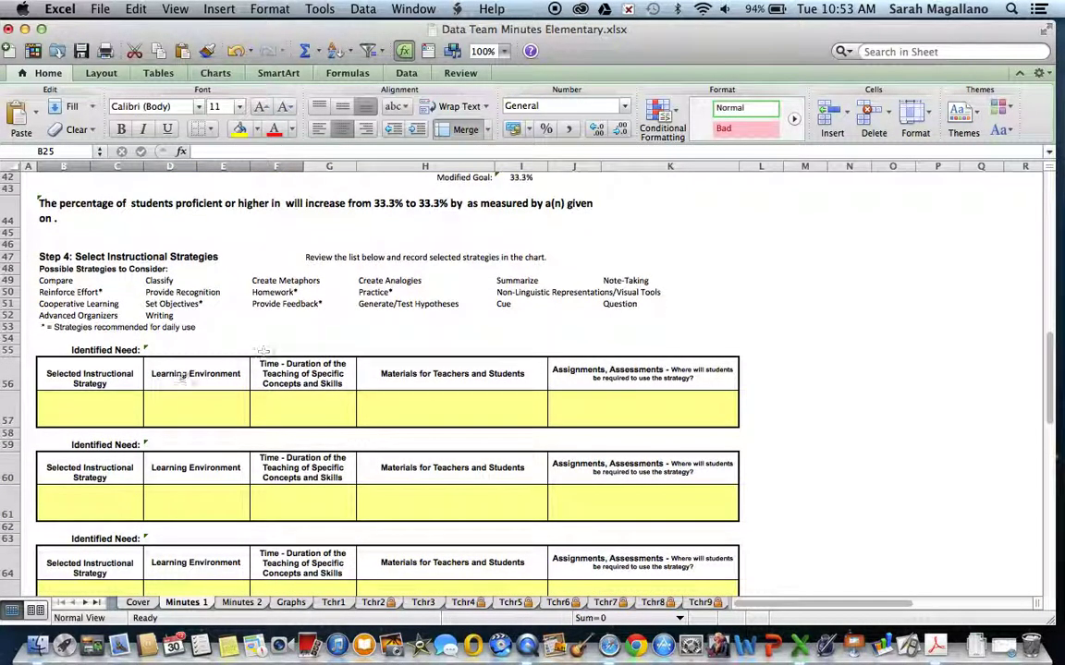
click(86, 404)
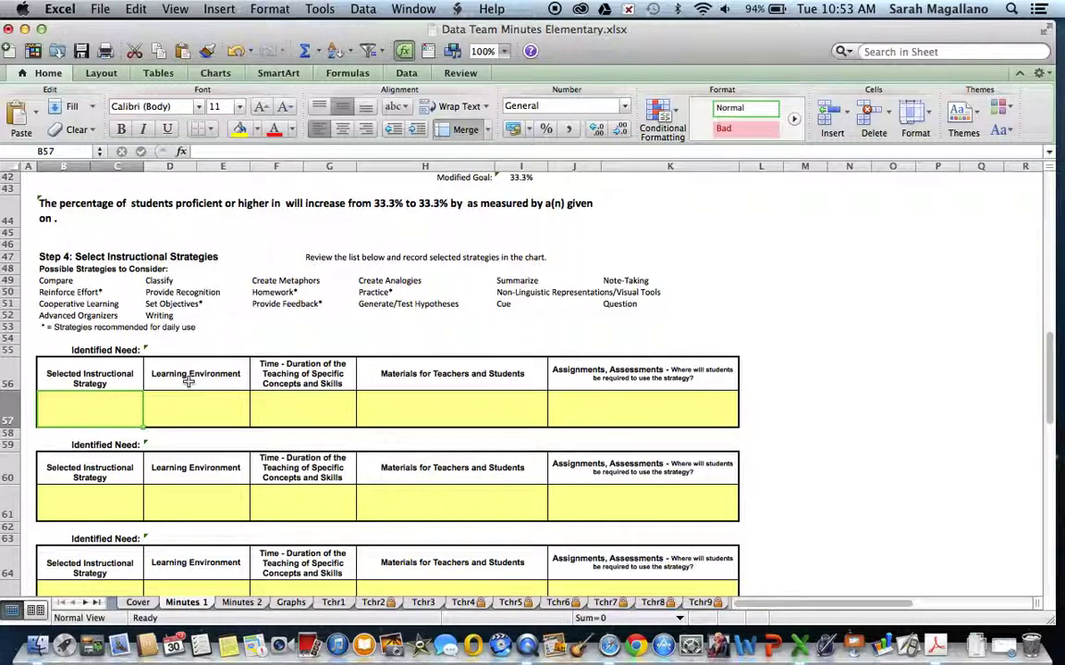
text(Create mo)
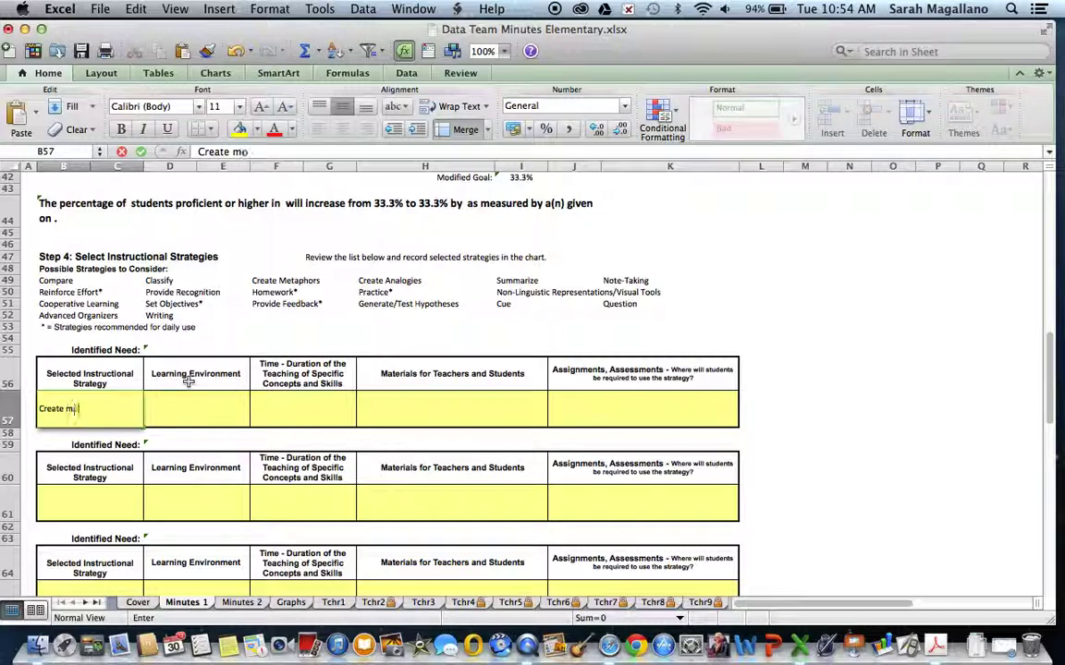
text(dles using clay)
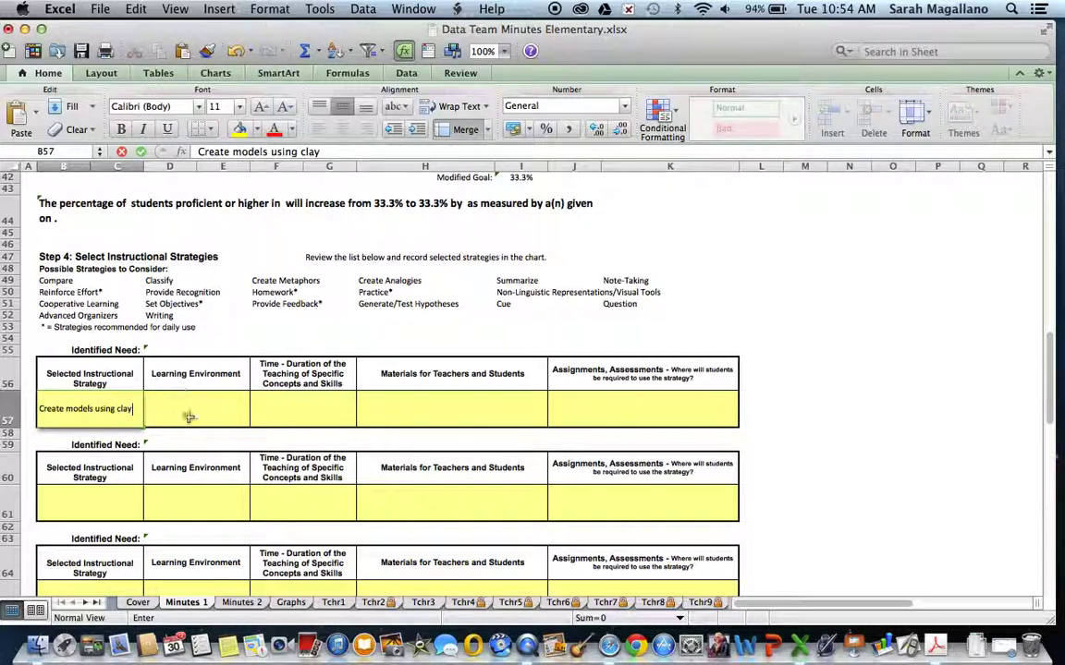
click(198, 409)
text(Class)
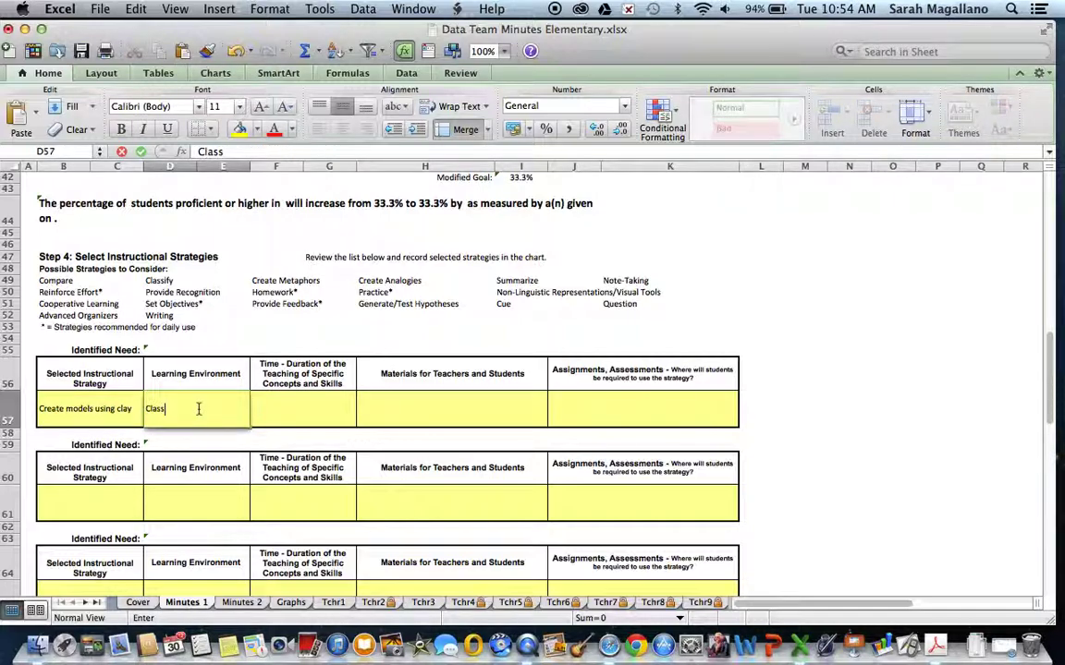
text(room, partners)
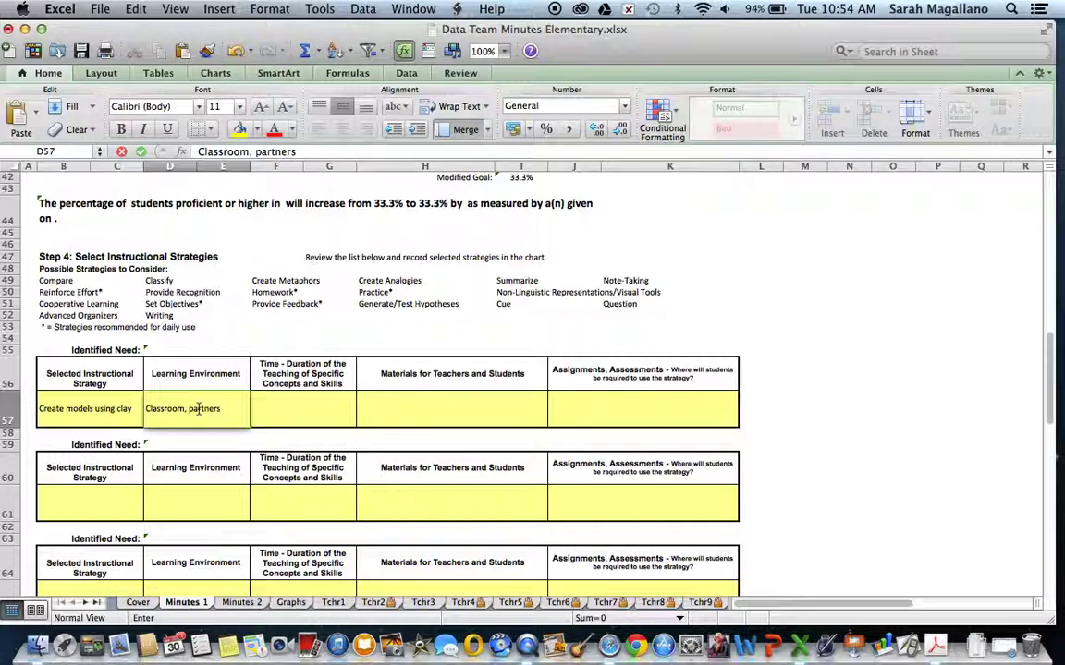
click(284, 423)
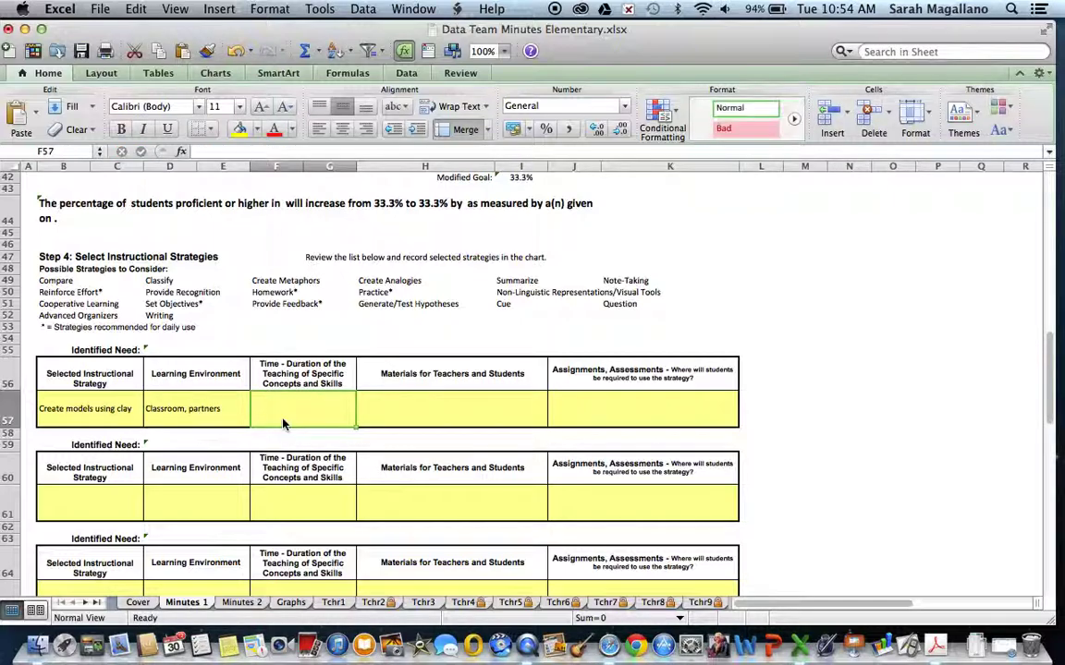
Complete the first Step 4 chart with a duration of "10 min.", "clay" as materials, and "Performance" as the assessment
text(10 min.)
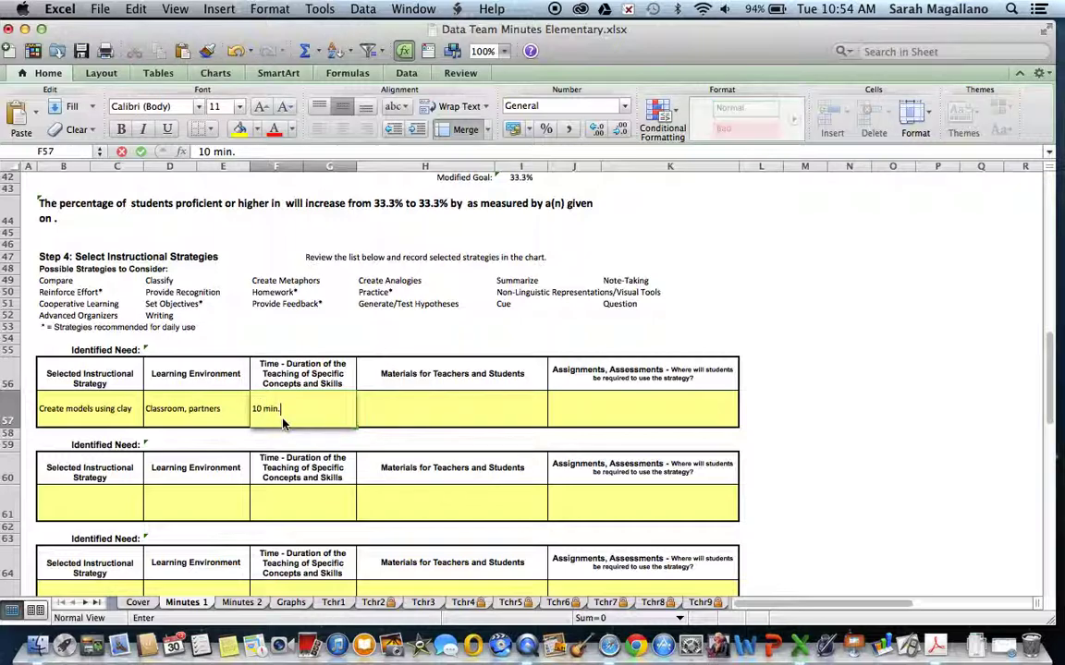
click(406, 401)
text(clay)
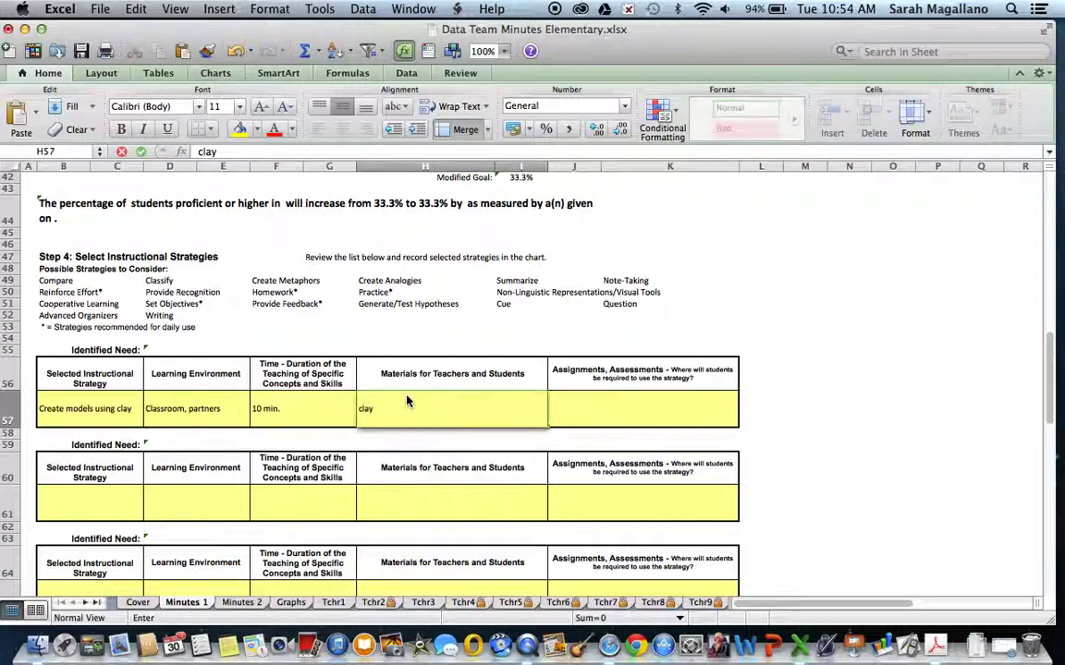
click(609, 417)
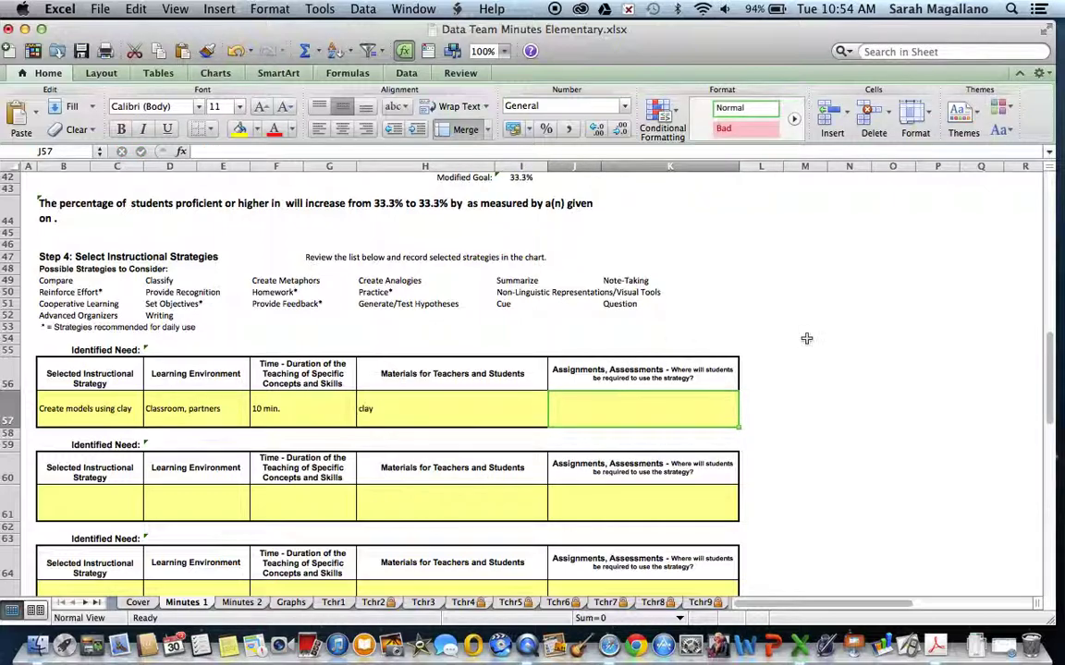
scroll(569, 411, down, 1)
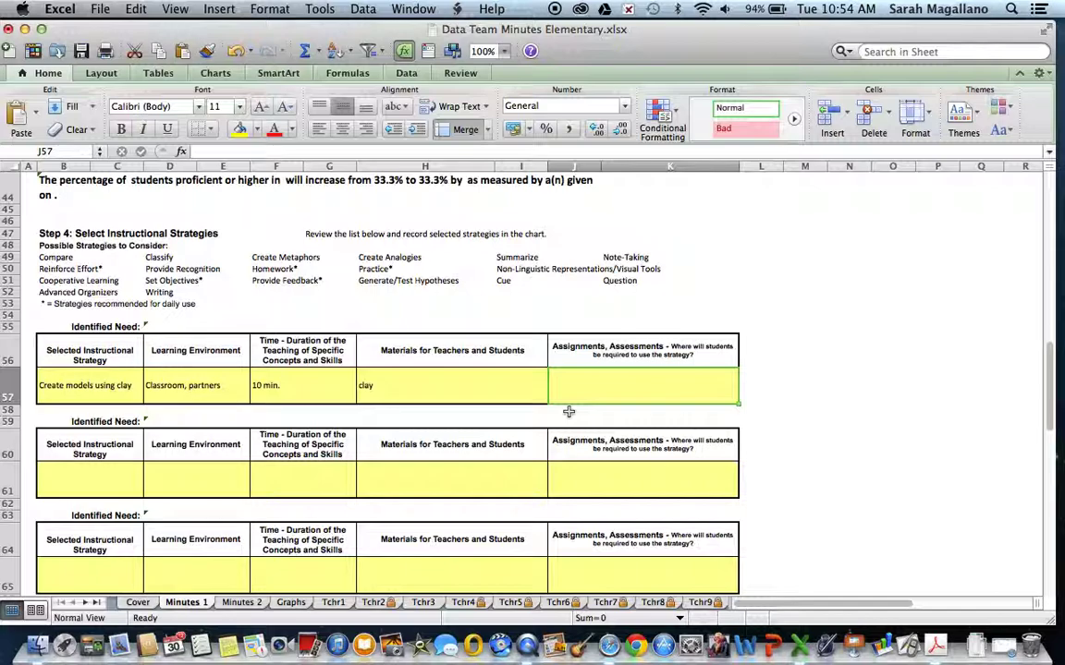
text(Performance)
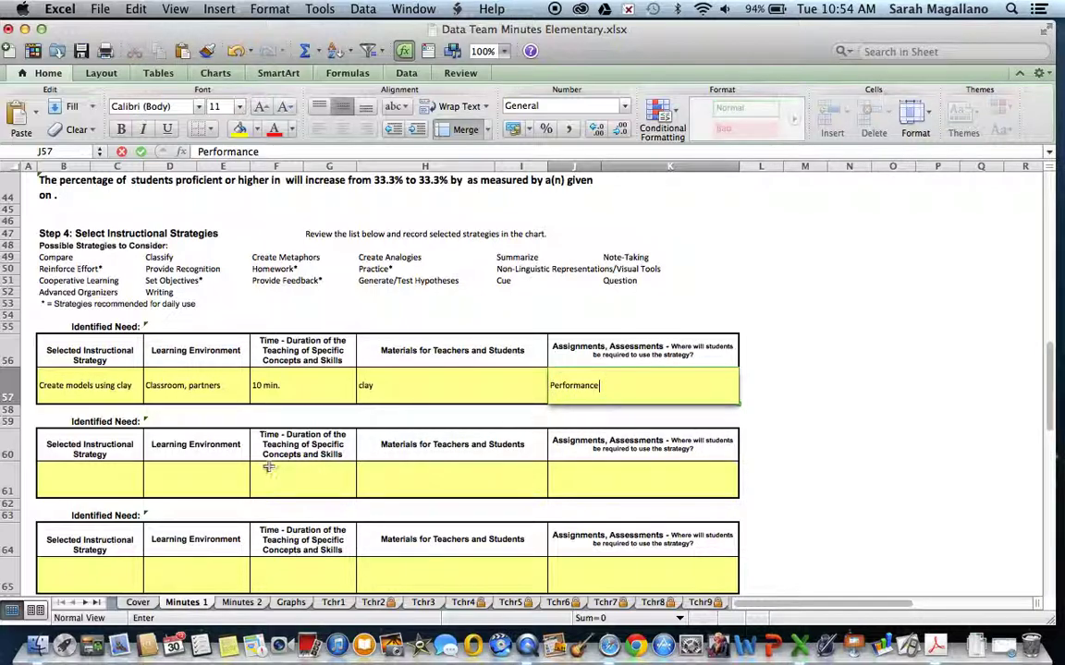
Enter "Make Arrays" as the Identified Need in the first Step 5 Results Indicators table
scroll(129, 469, down, 3)
scroll(130, 468, down, 5)
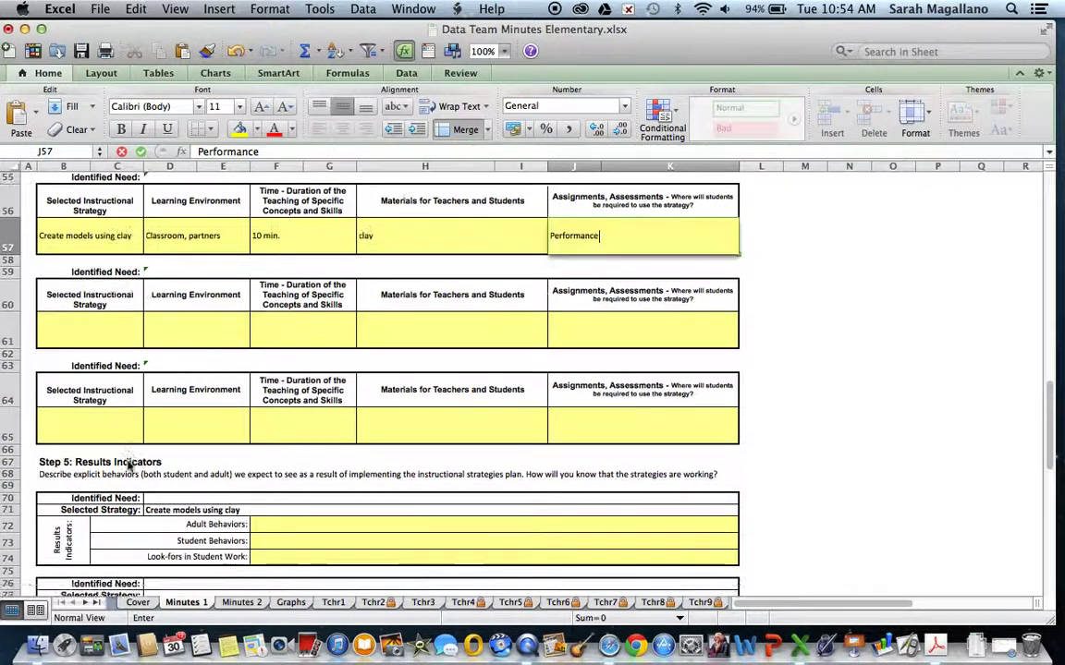
click(267, 340)
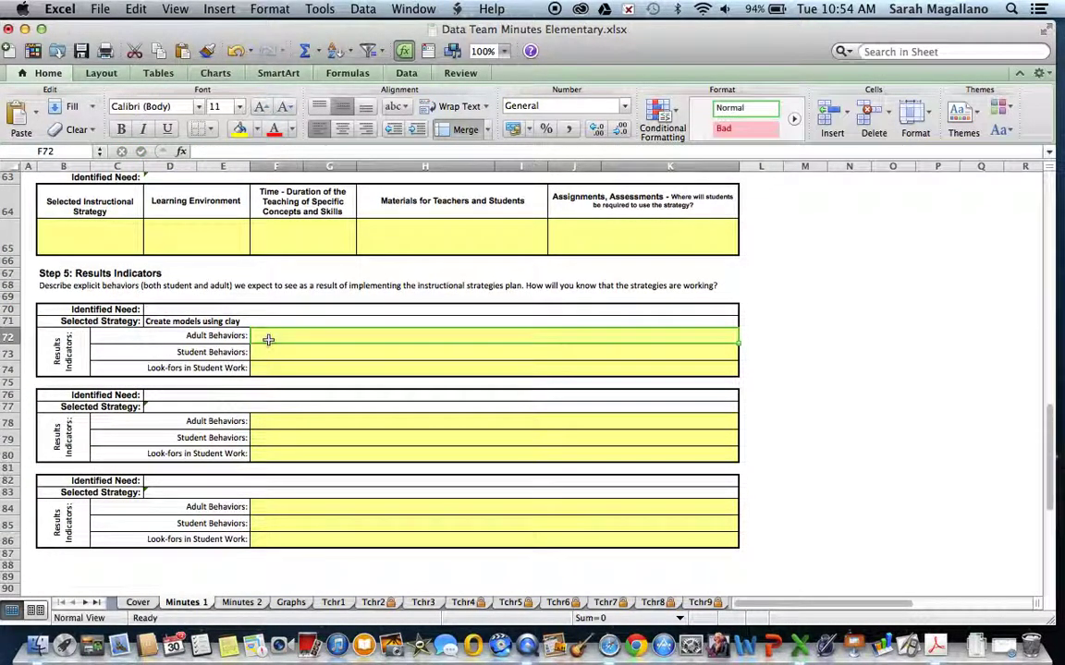
click(164, 311)
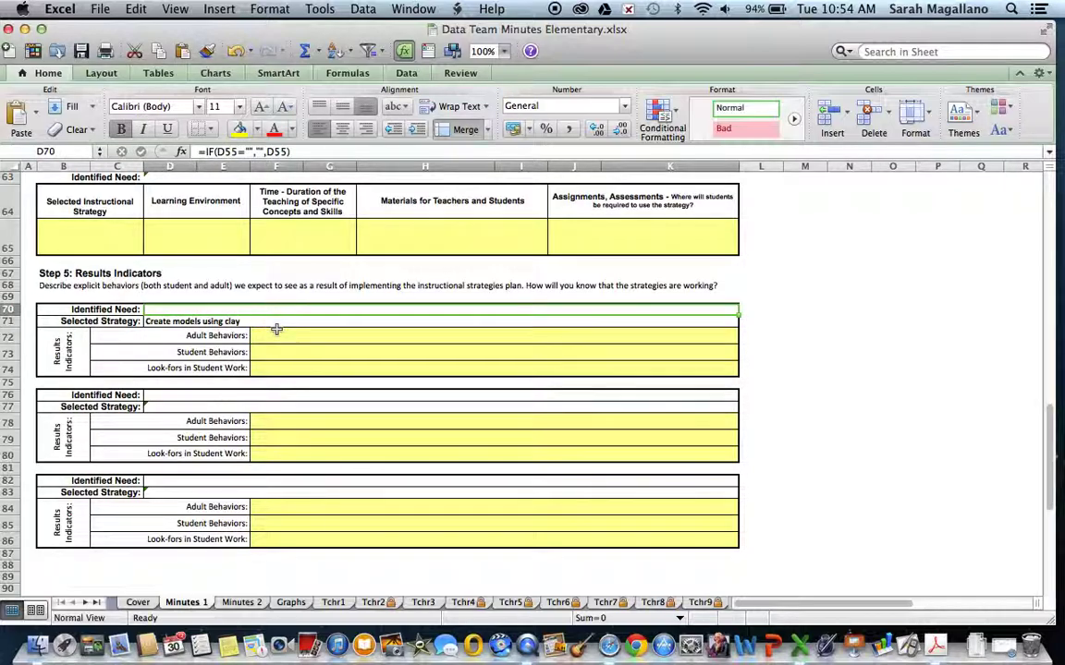
text(Model)
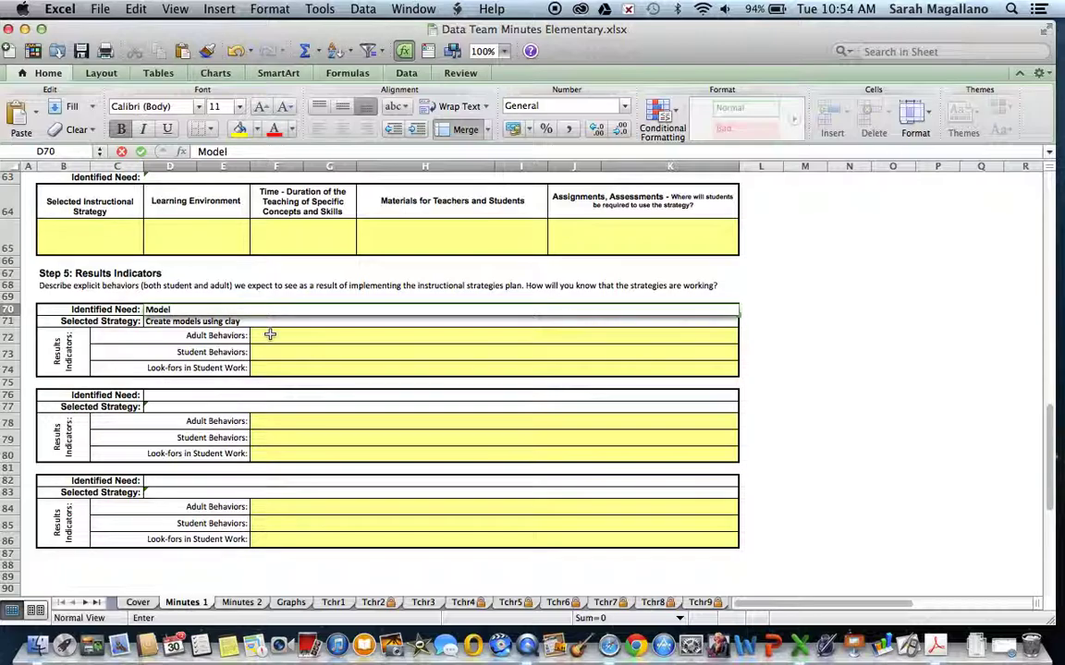
text( arrays ui)
key(BackSpace)
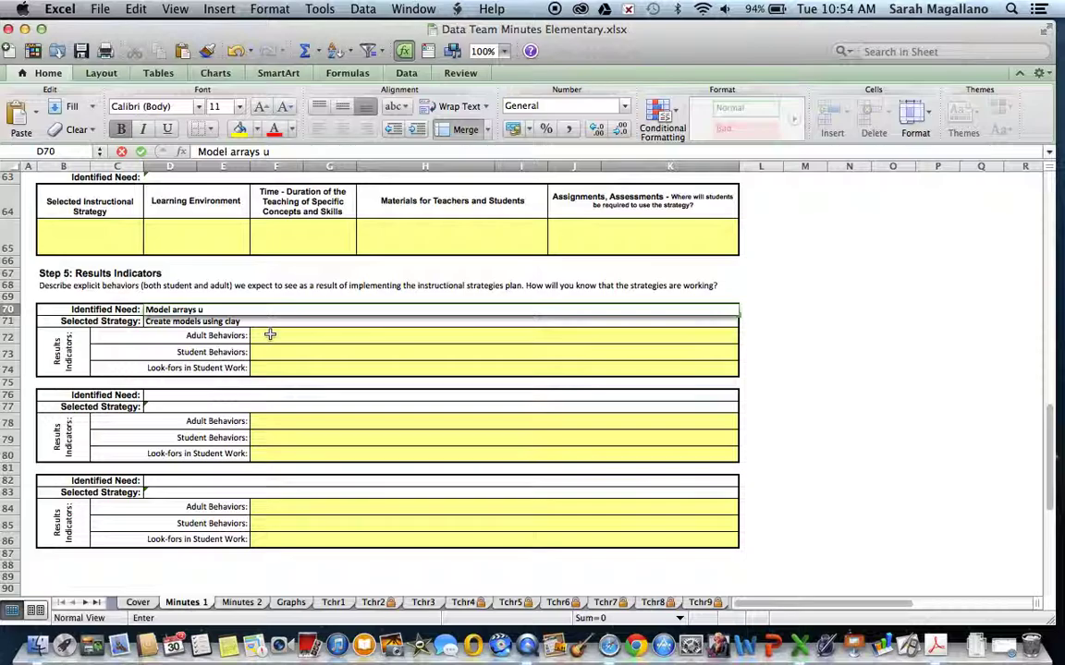
key(BackSpace)
key(BackSpace)
key(BackSpace)
key(BackSpace)
key(BackSpace)
key(BackSpace)
text(Make)
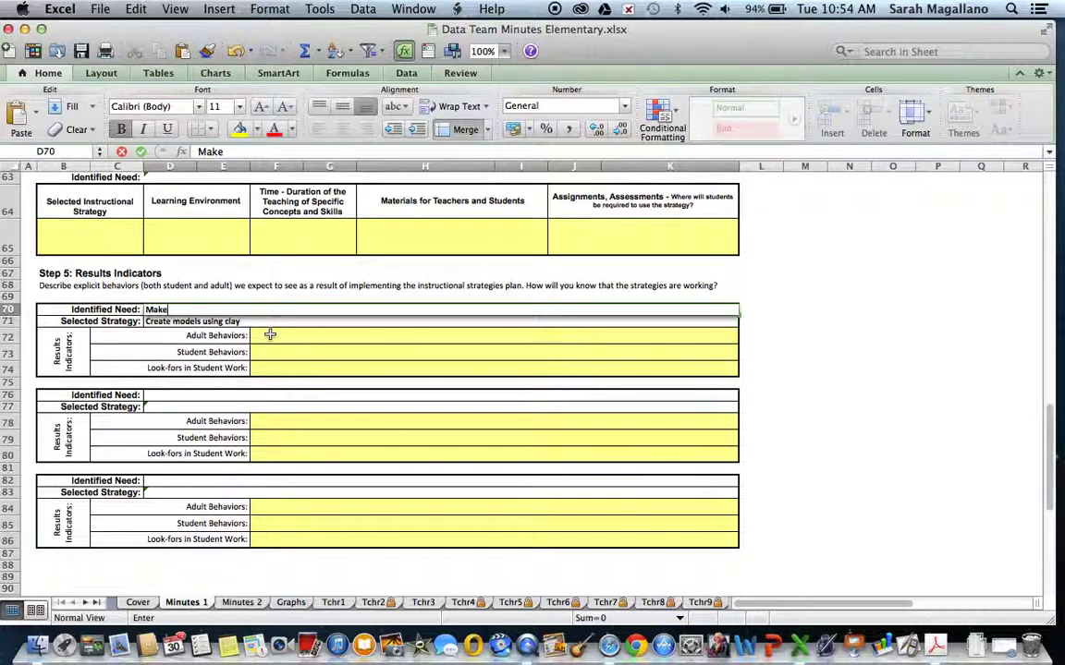
click(270, 335)
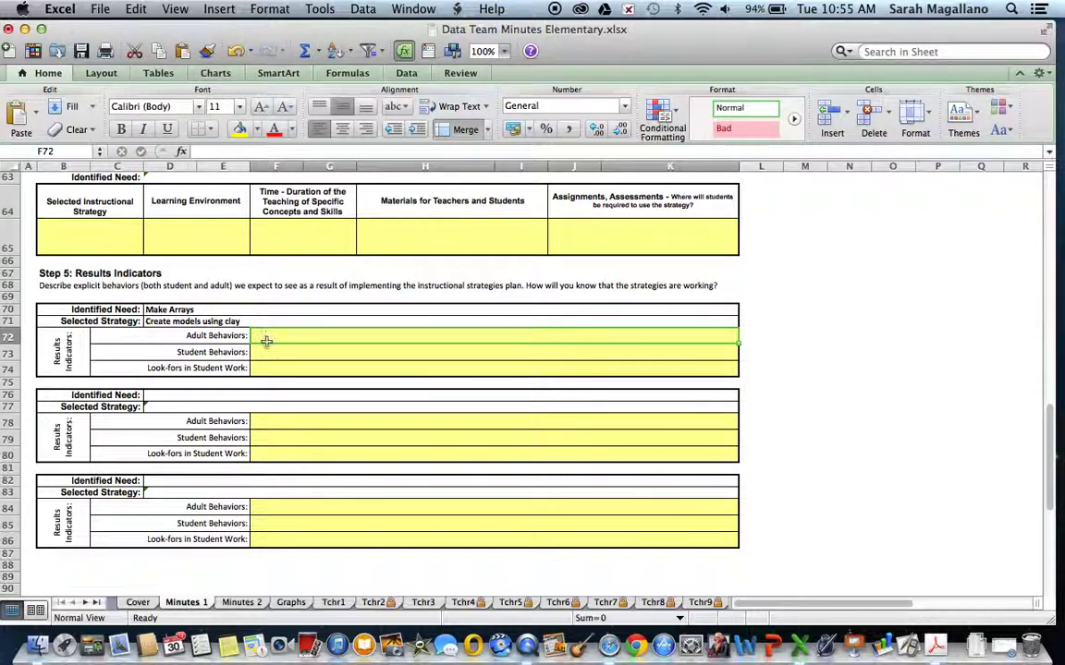
Enter "Model how to make array models using drawings and clay" as the Adult Behaviors in the first Step 5 table
click(285, 339)
text(Model how to m)
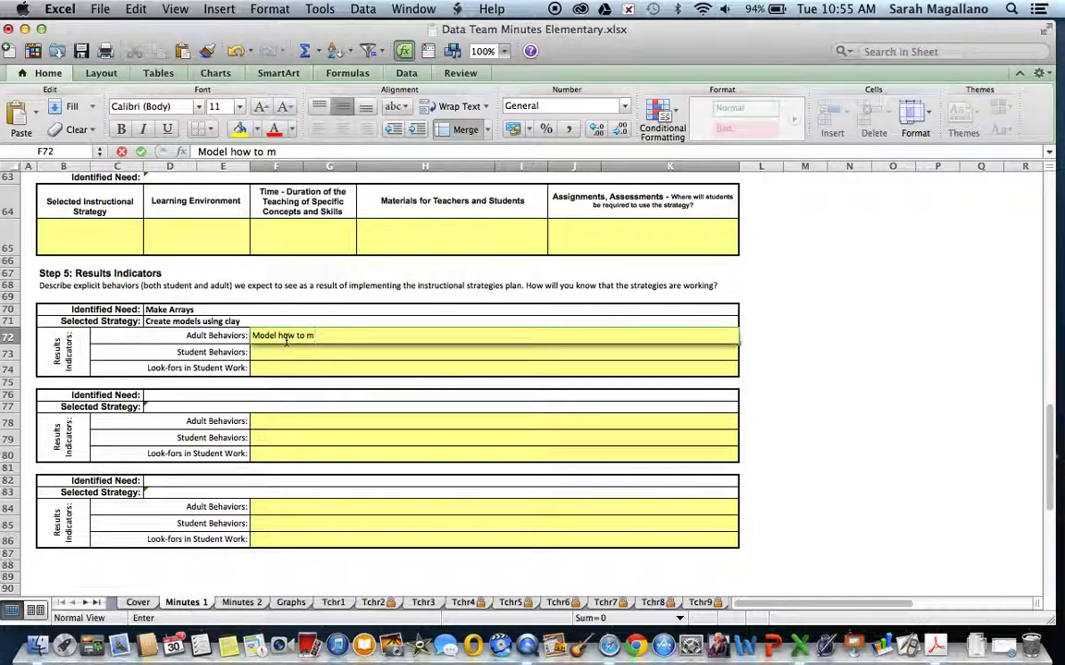
key(BackSpace)
key(BackSpace)
key(BackSpace)
text(ake array models using drai)
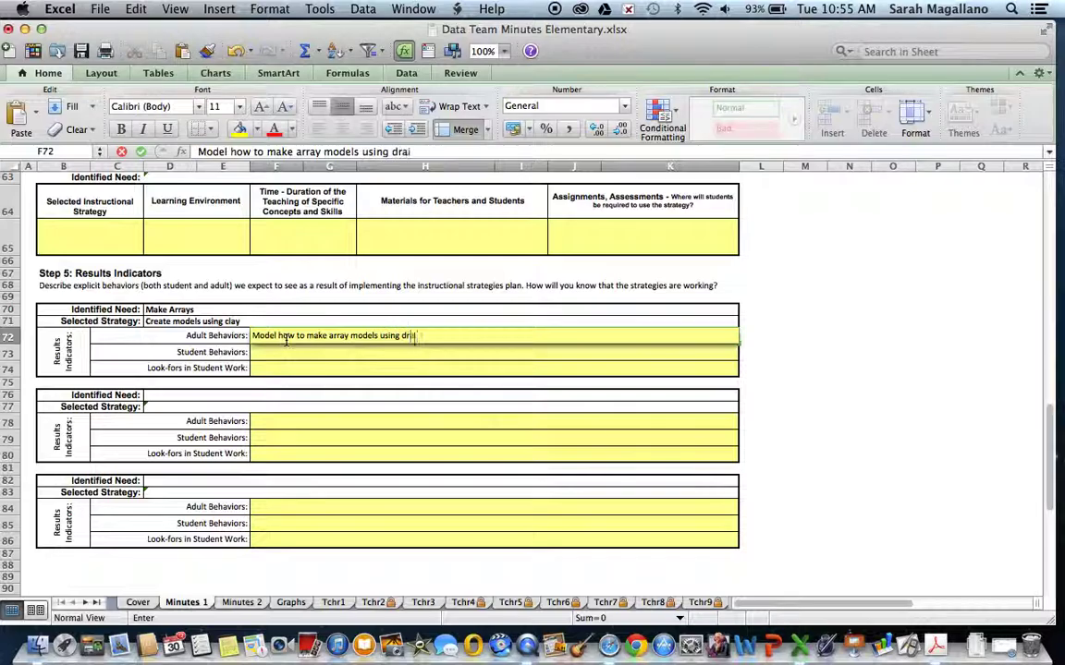
key(BackSpace)
text(wings and clay)
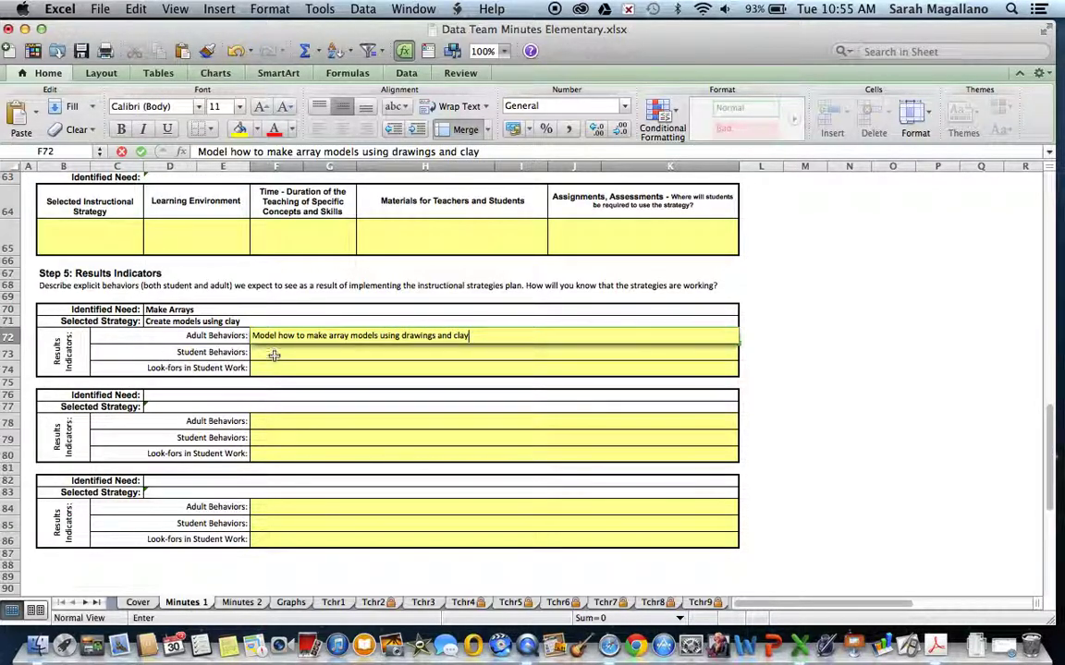
In the first Step 5 table, enter "Use clay to create array models" for Student Behaviors and "5 groups of 2 balls of clay" for Look-fors
click(273, 360)
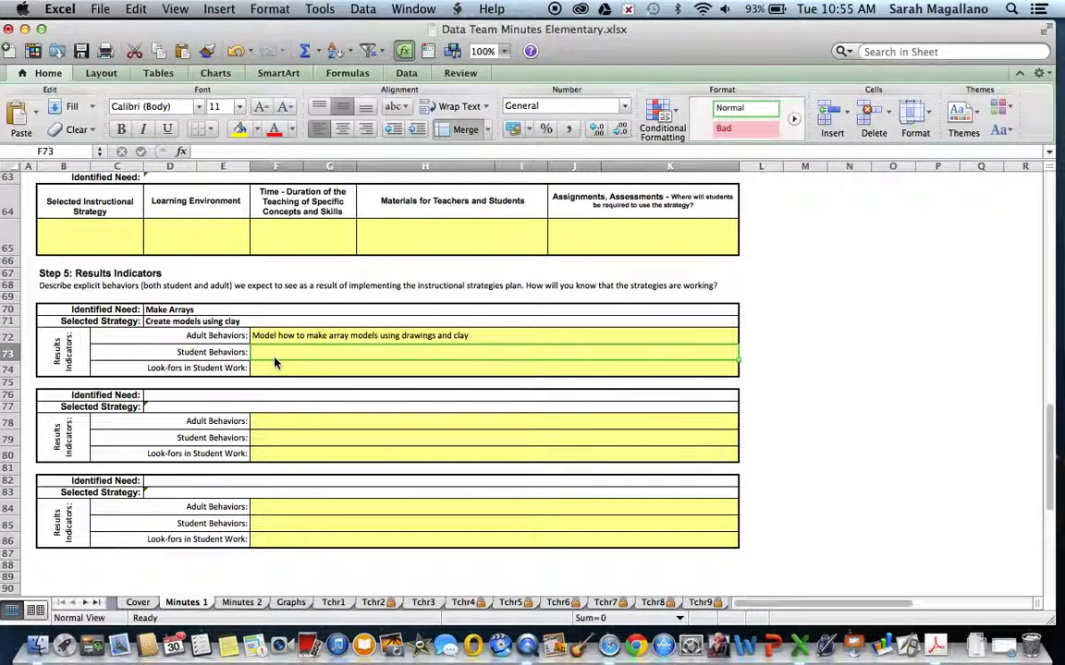
text(Use clay to create array models)
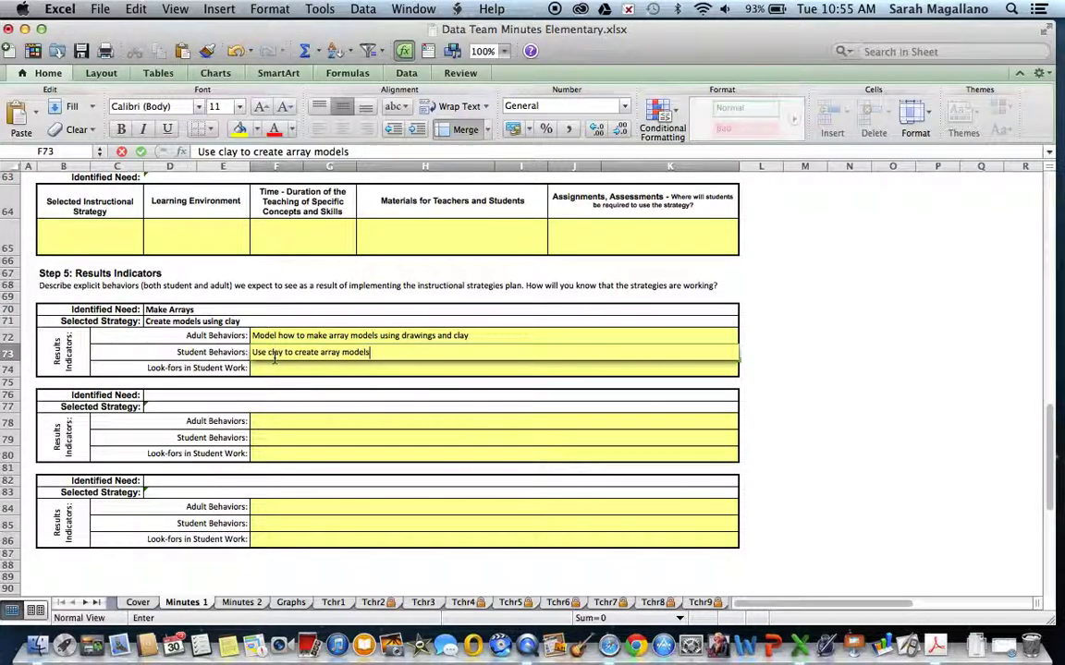
click(269, 368)
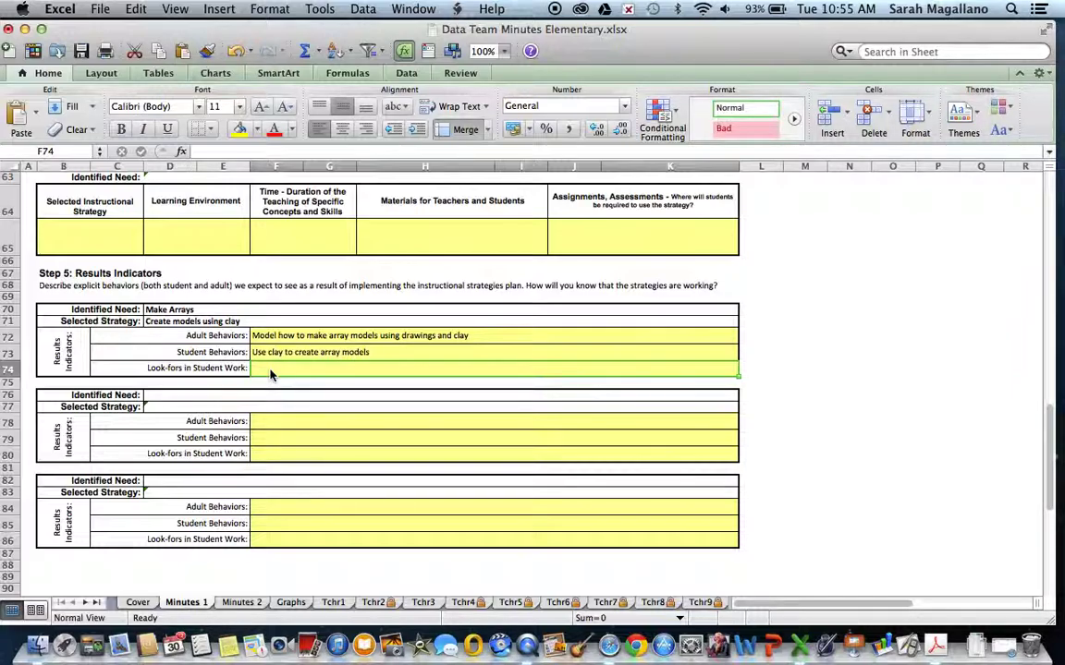
text(5 groups of)
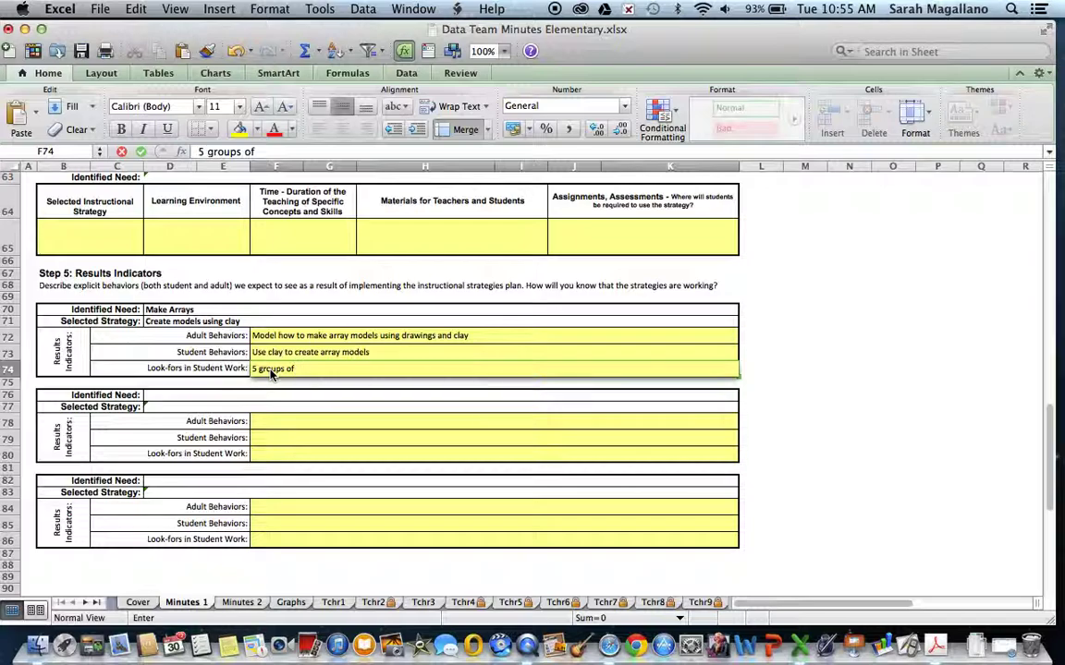
text( 2 balls of clay)
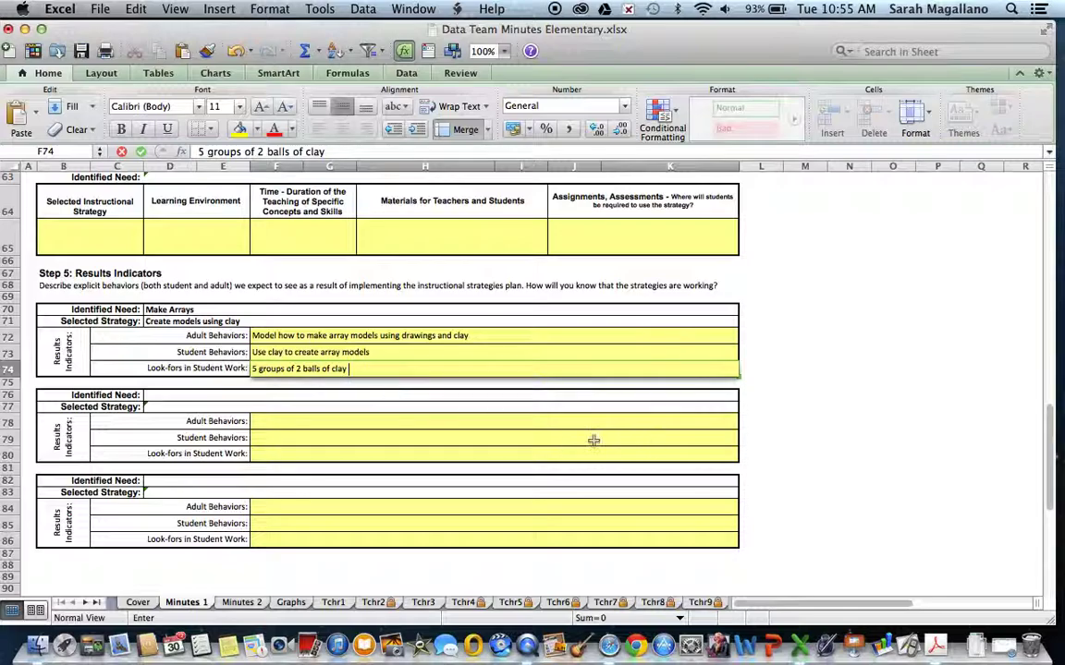
scroll(476, 443, down, 7)
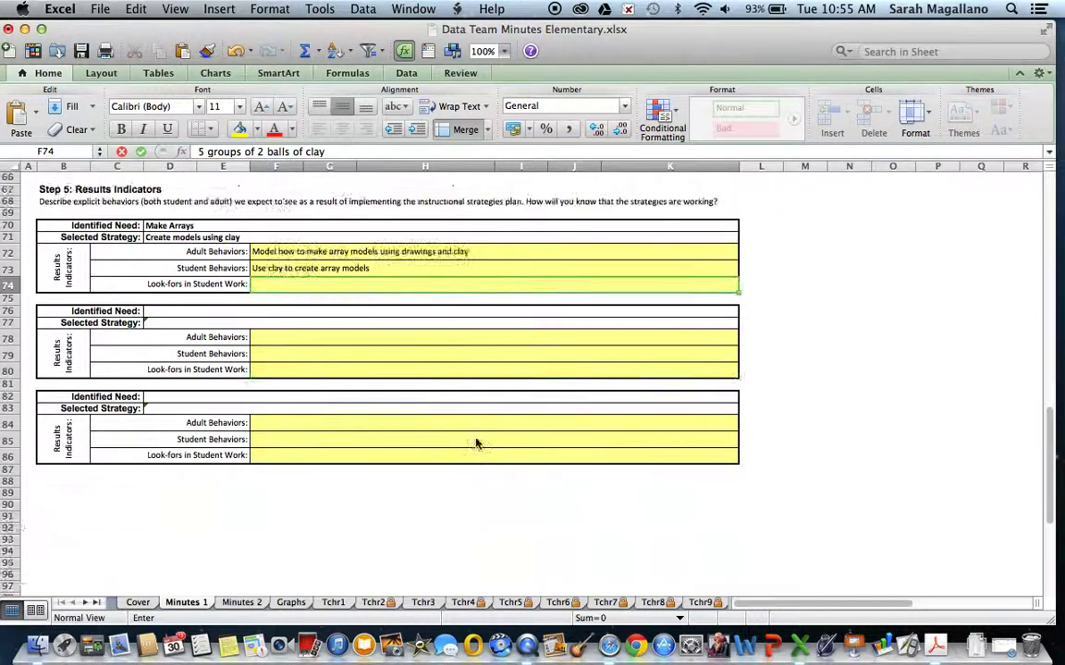
scroll(475, 444, up, 8)
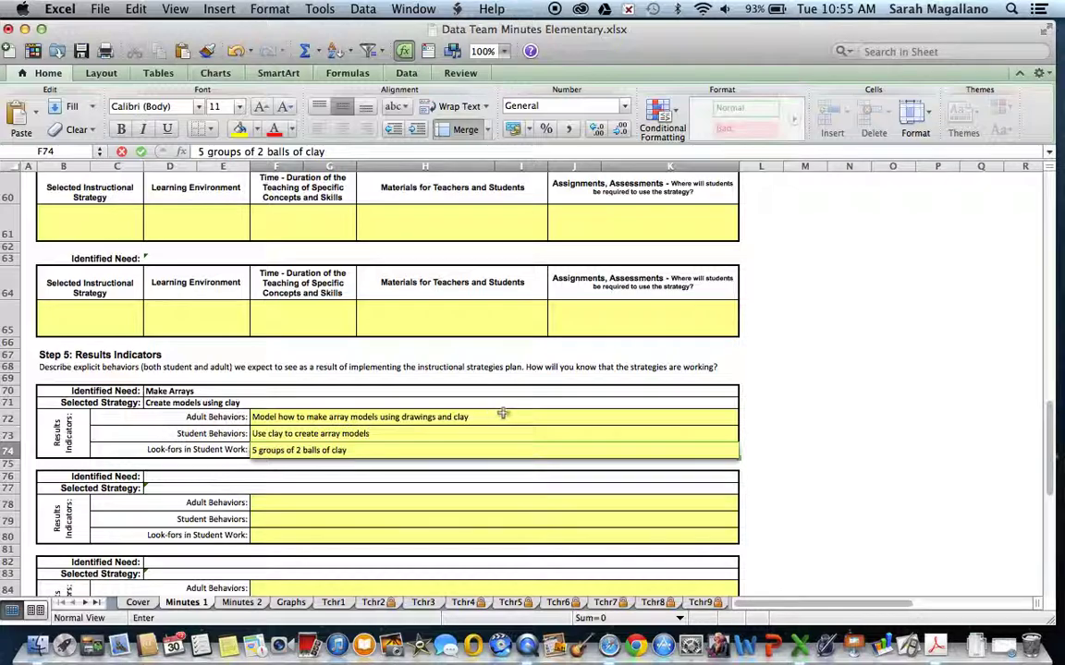
scroll(656, 420, down, 3)
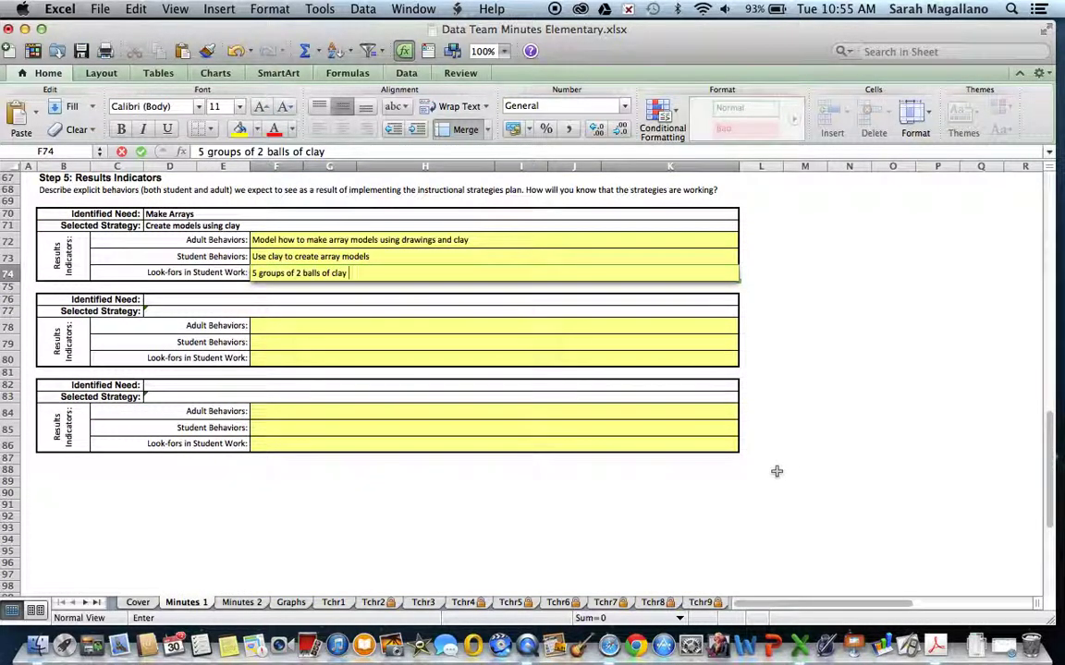
Set the Assessment 2 (Arrays Post) date to 10/10/14 on the Cover sheet
click(328, 602)
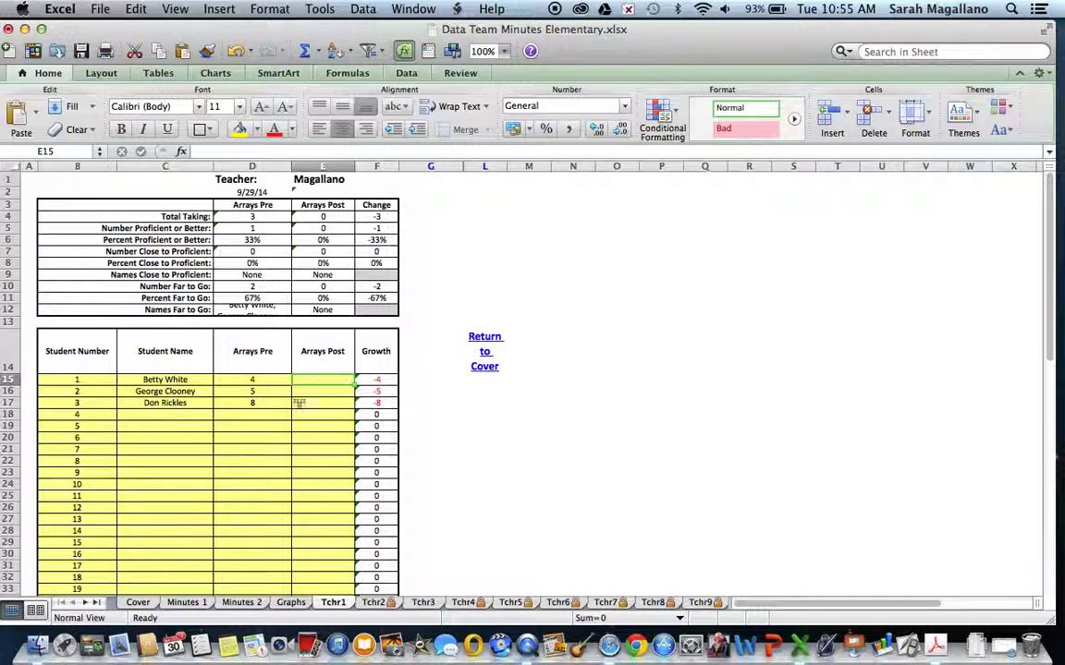
click(138, 605)
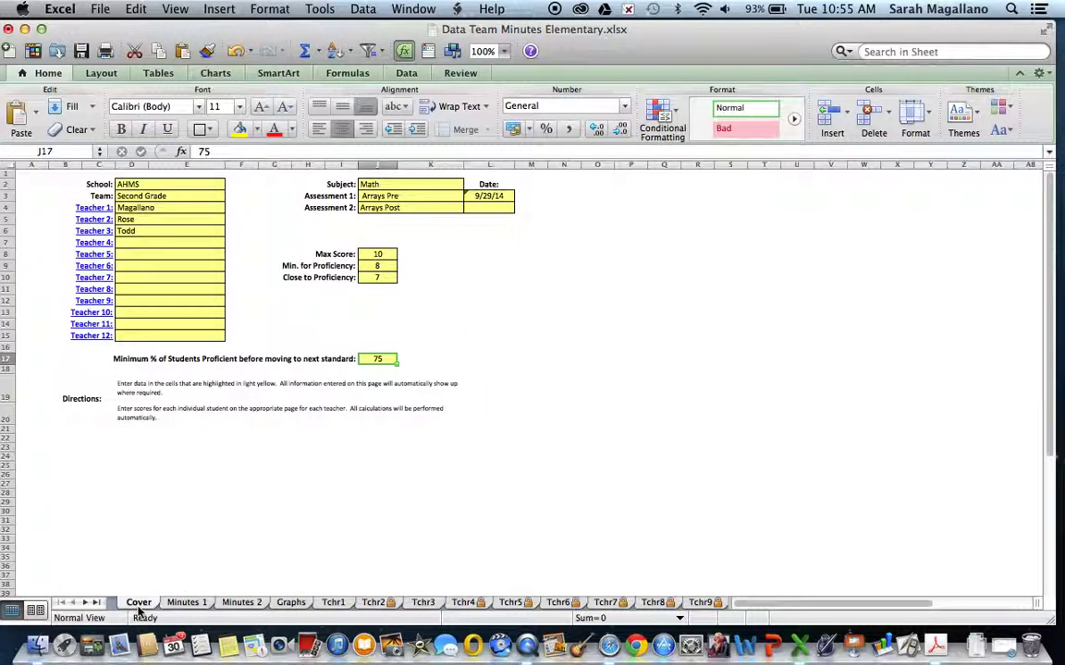
click(483, 209)
click(493, 208)
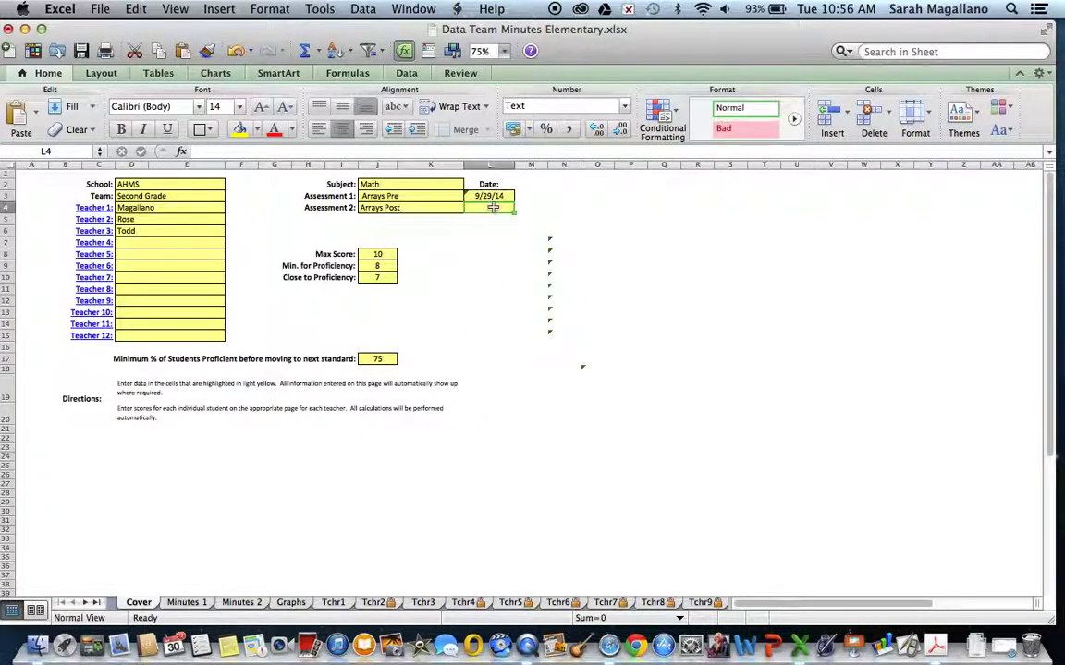
text(10/10/14)
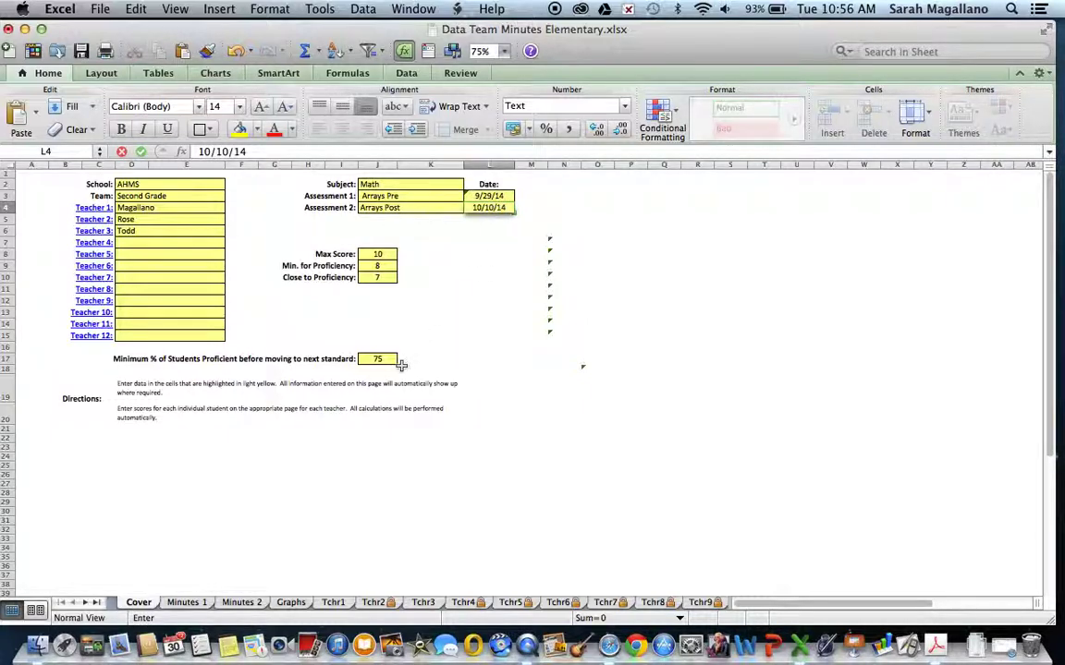
scroll(401, 365, down, 1)
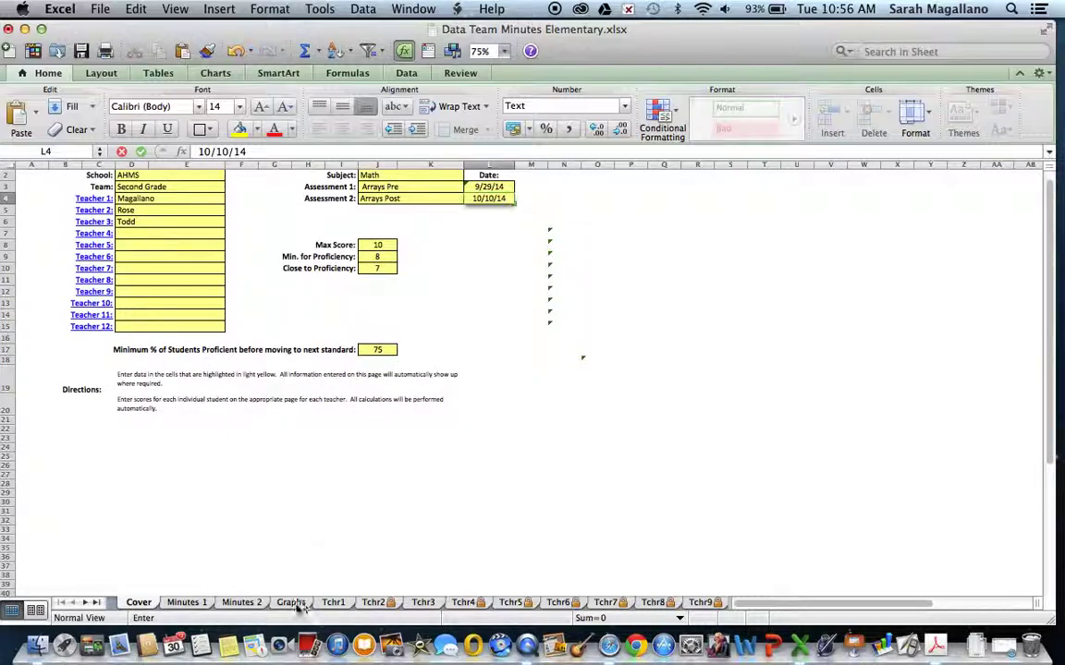
On the Tchr1 sheet, enter Arrays Post scores of 8, 10 and 10 for the three students
click(239, 603)
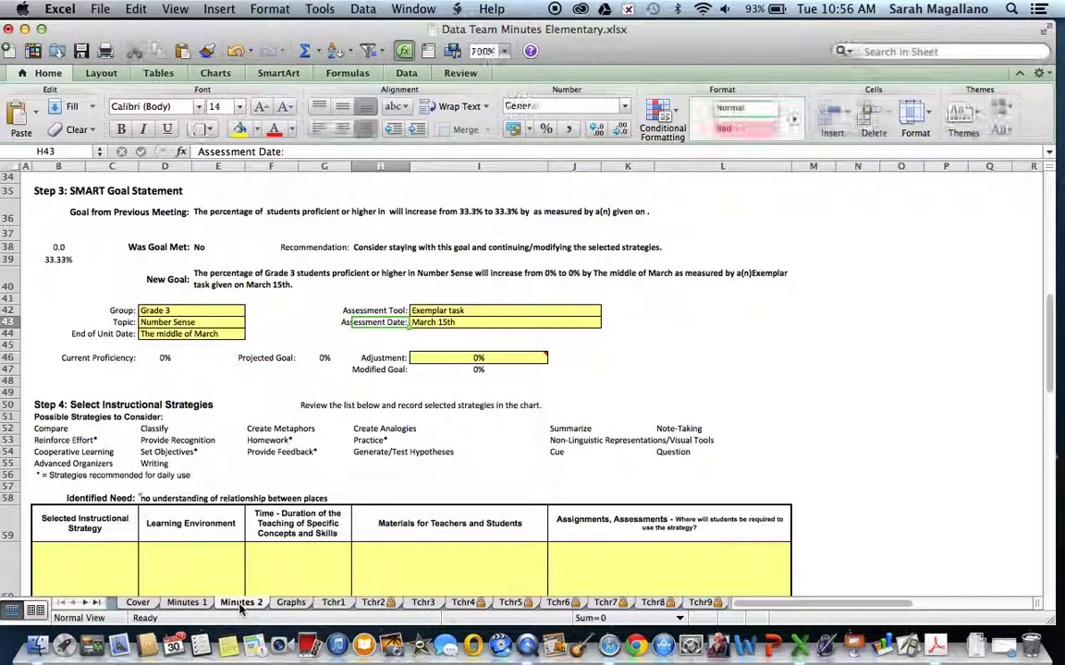
click(333, 603)
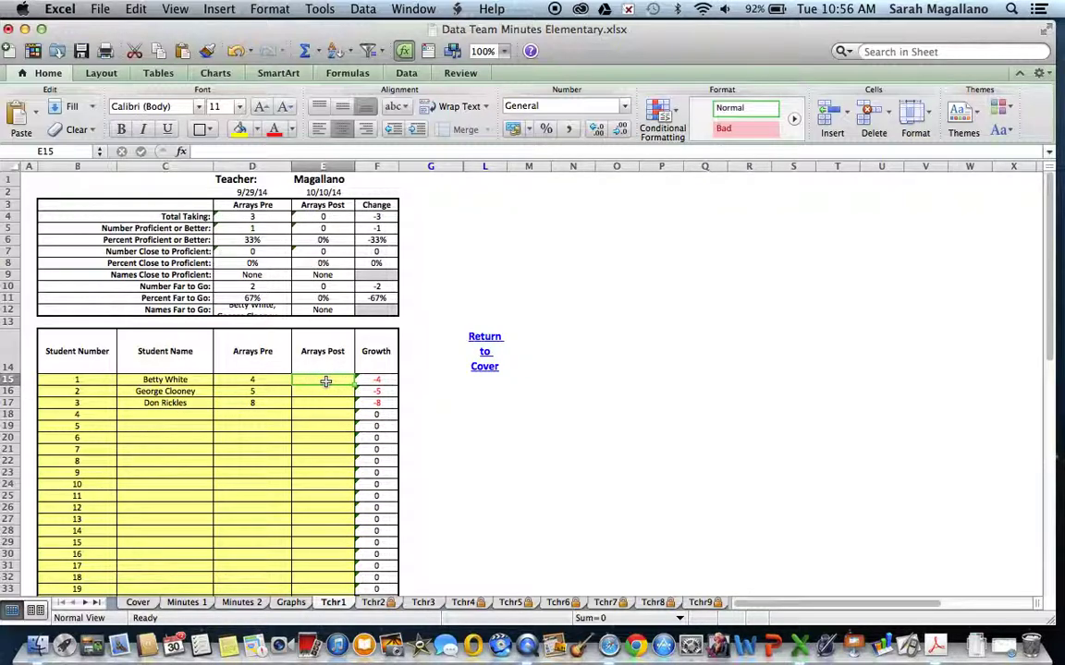
text(8)
key(Return)
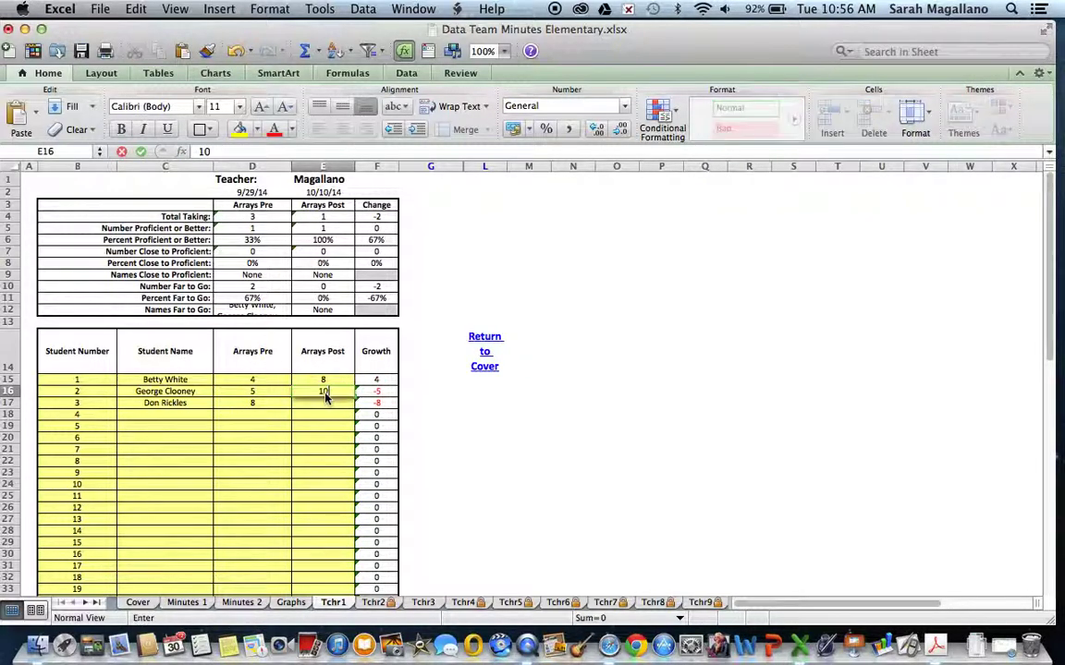
click(328, 395)
text(10)
key(Return)
text(10)
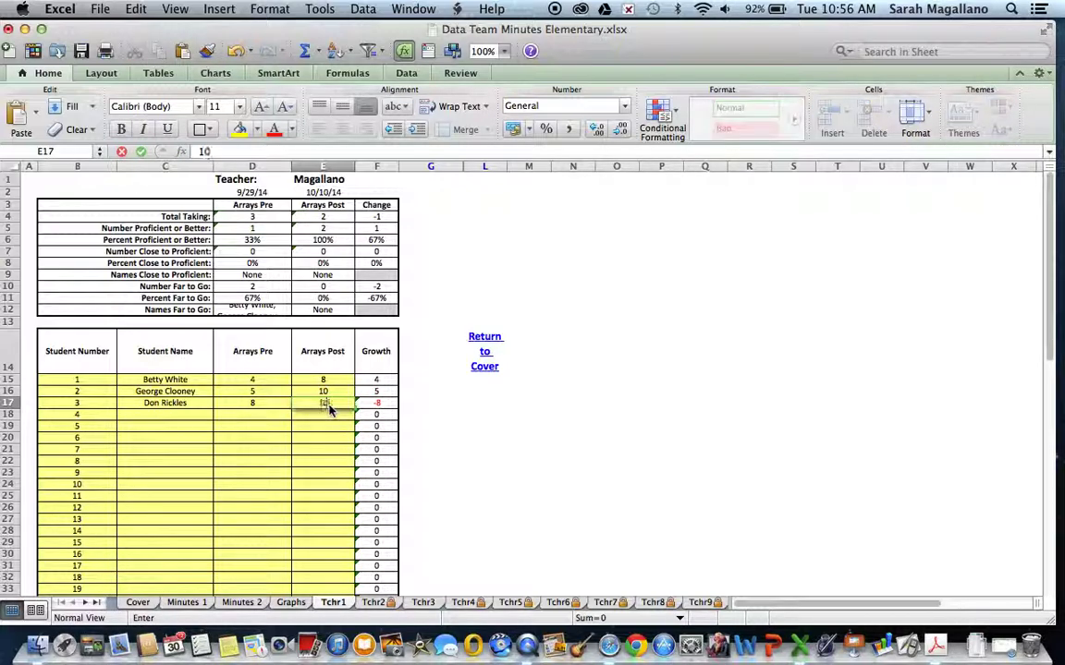
On the Tchr2 sheet, enter Arrays Post scores of 7, 9 and 10 for the three students
click(373, 602)
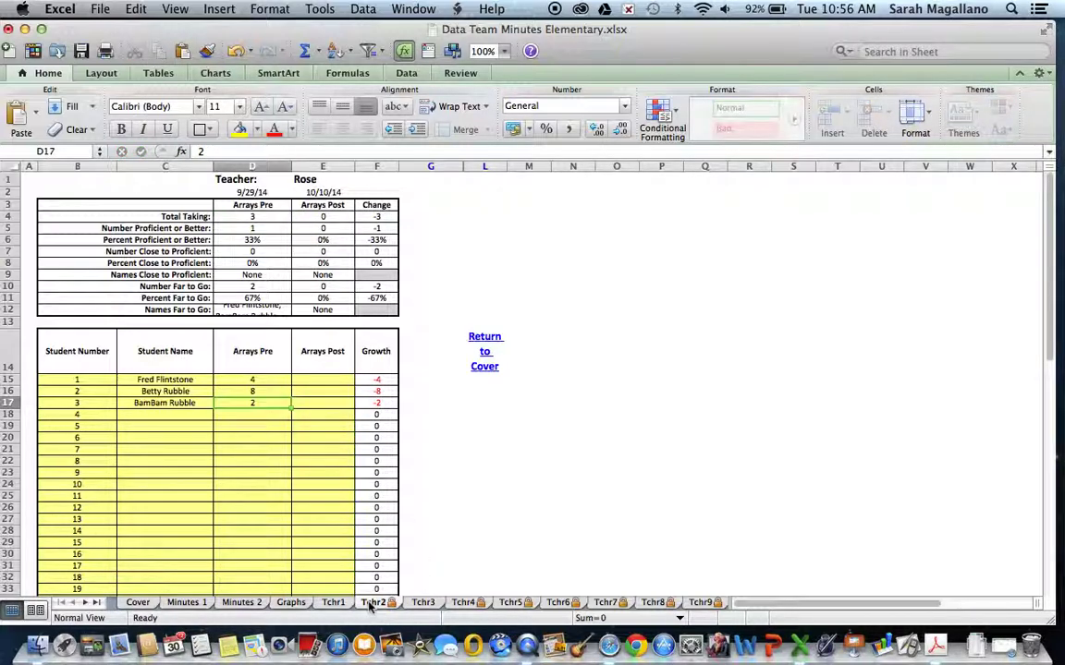
click(319, 381)
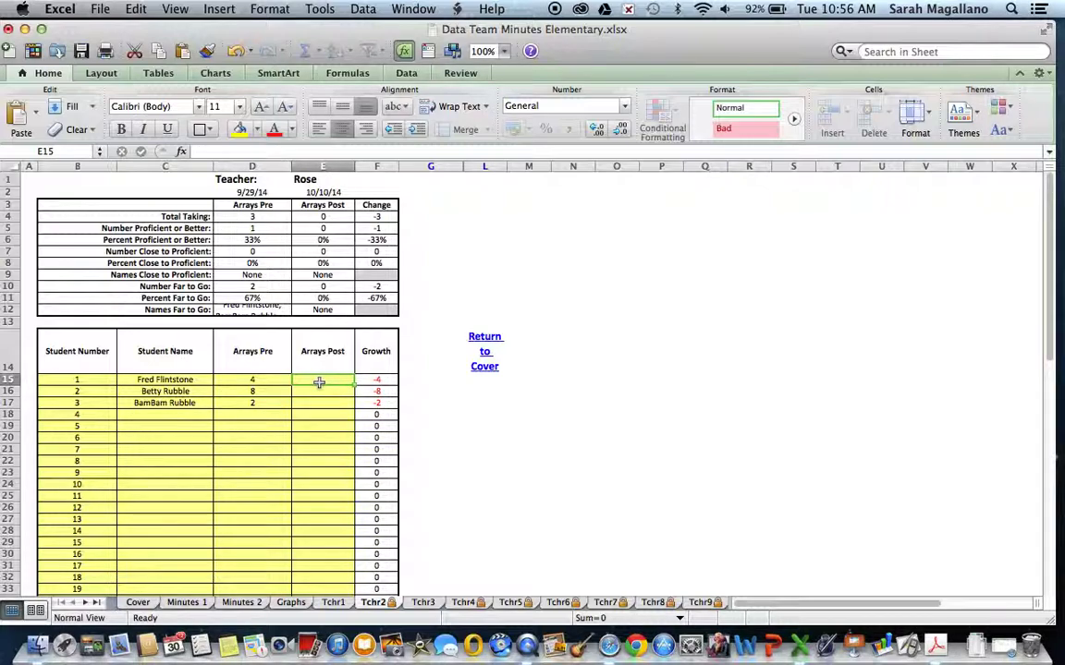
text(7)
key(Return)
text(9)
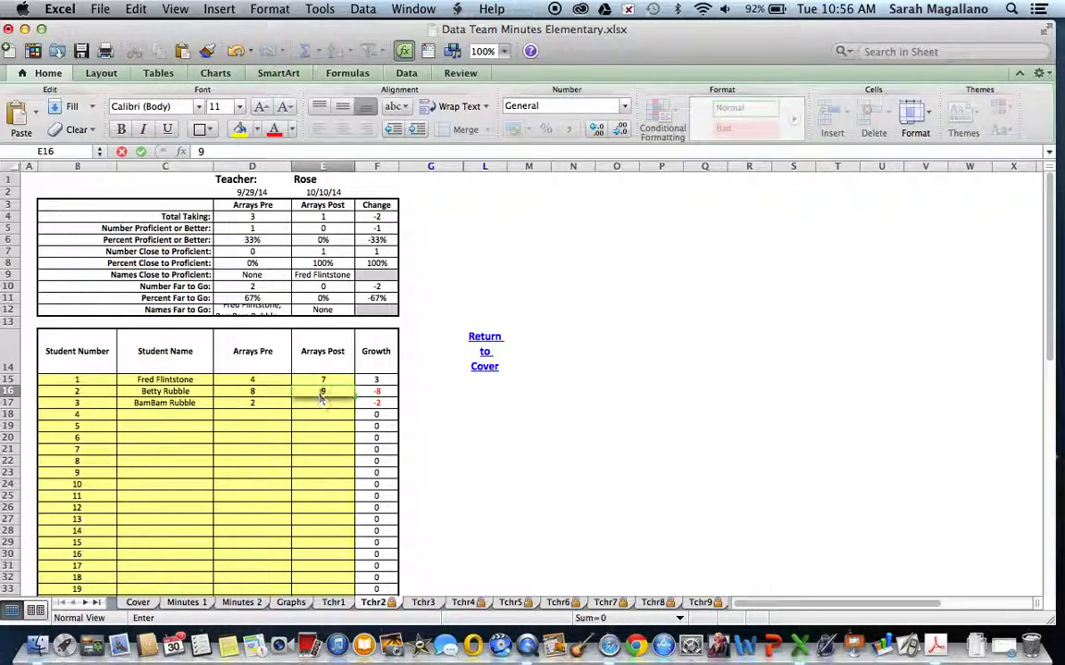
key(Return)
text(10)
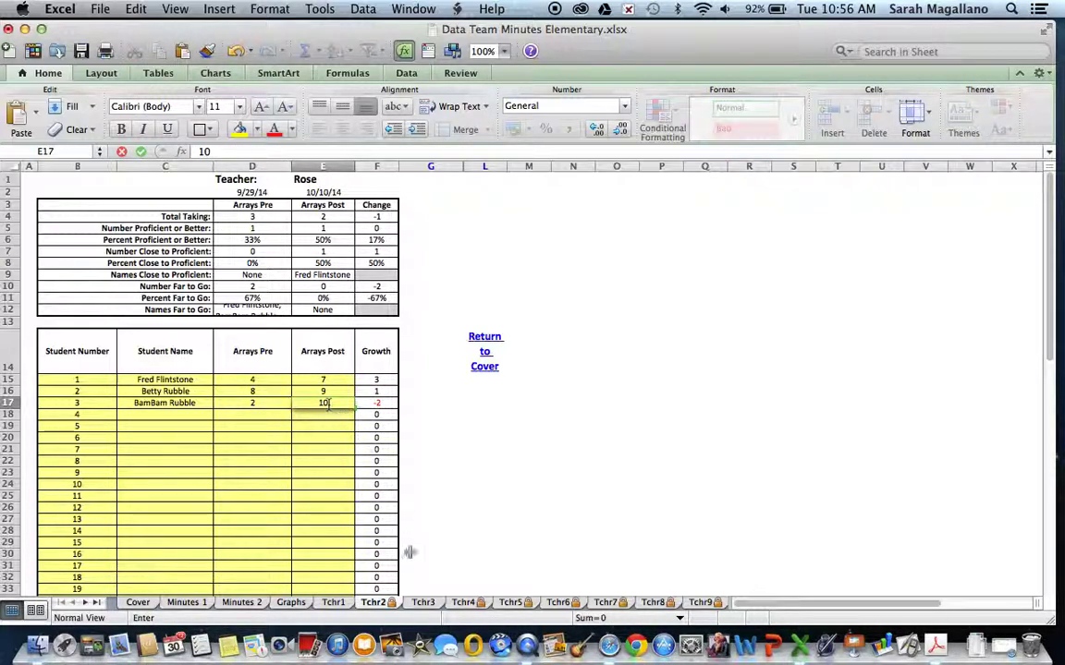
On the Tchr3 sheet, enter Arrays Post scores of 7, 10 and 6 for the three students
click(423, 602)
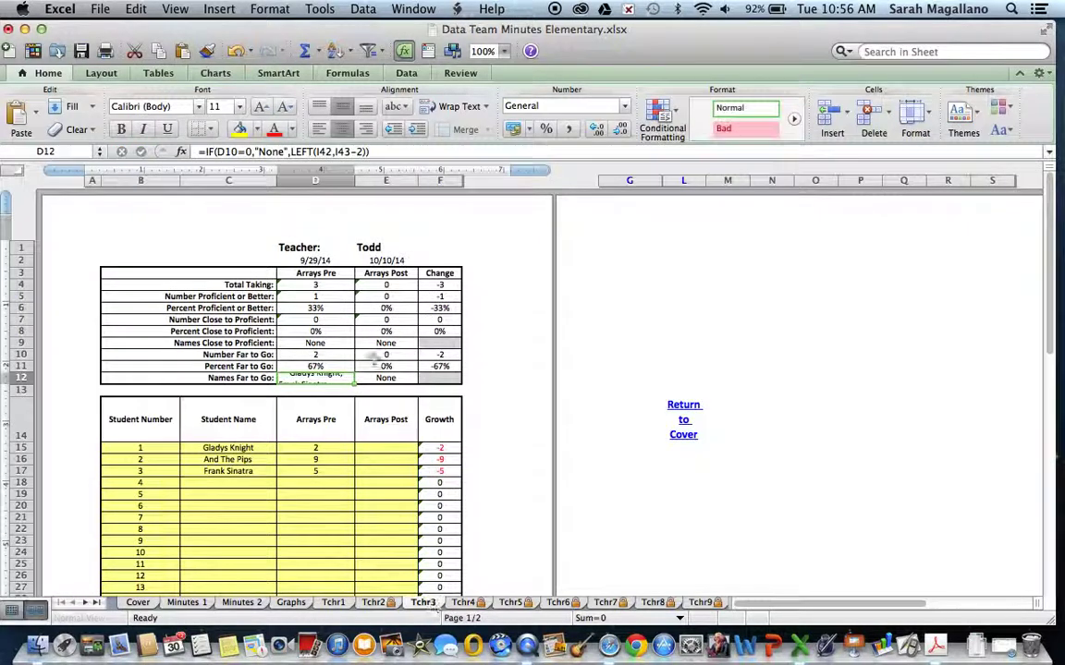
click(391, 448)
text(7)
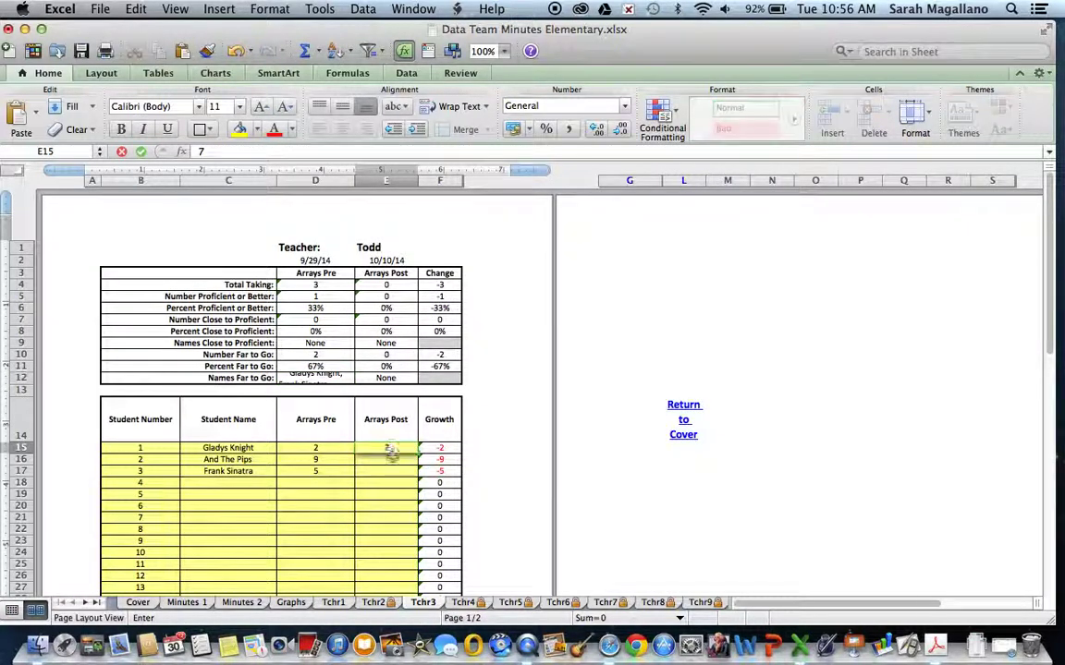
key(Return)
text(5)
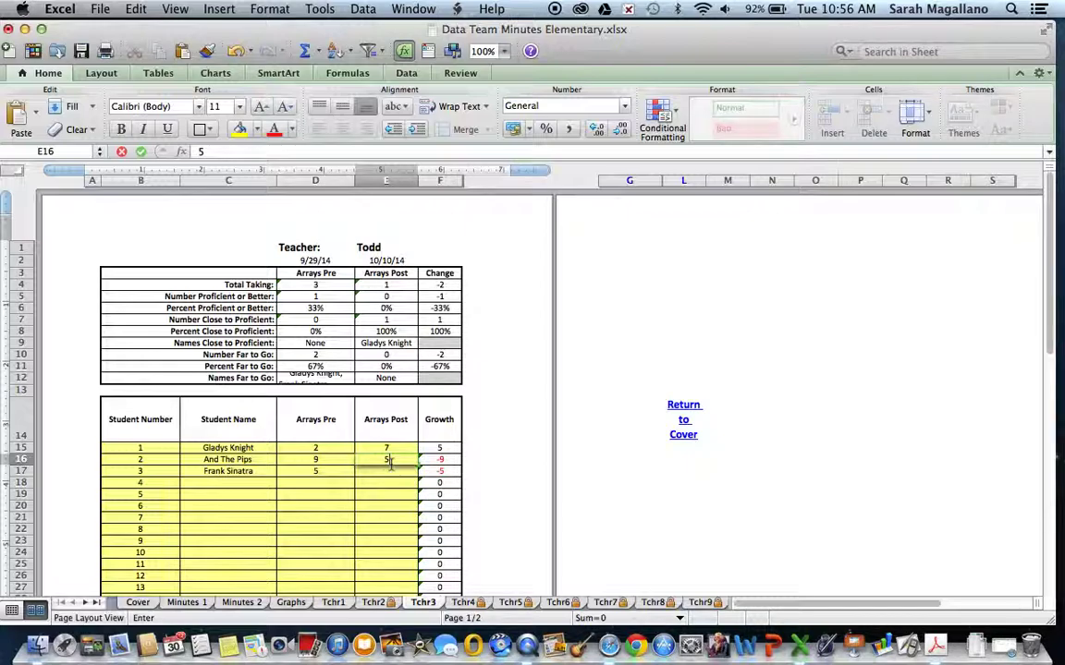
text(10)
key(Return)
text(6)
click(424, 603)
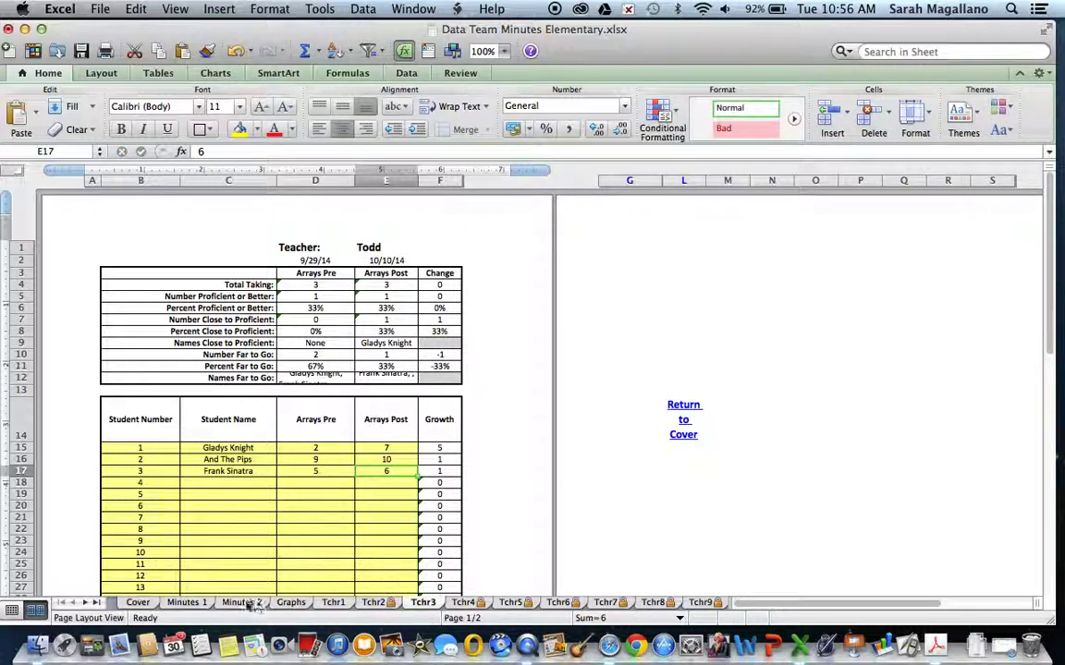
Review the Arrays Pre and Arrays Post tables and charts on the Graphs sheet
click(290, 603)
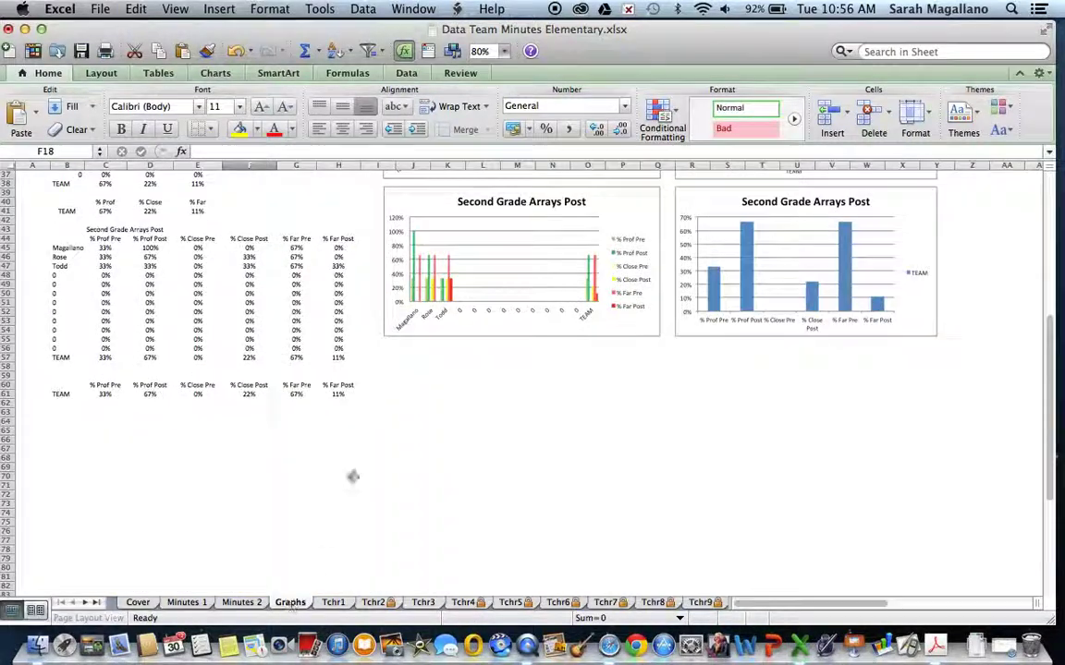
scroll(420, 362, up, 5)
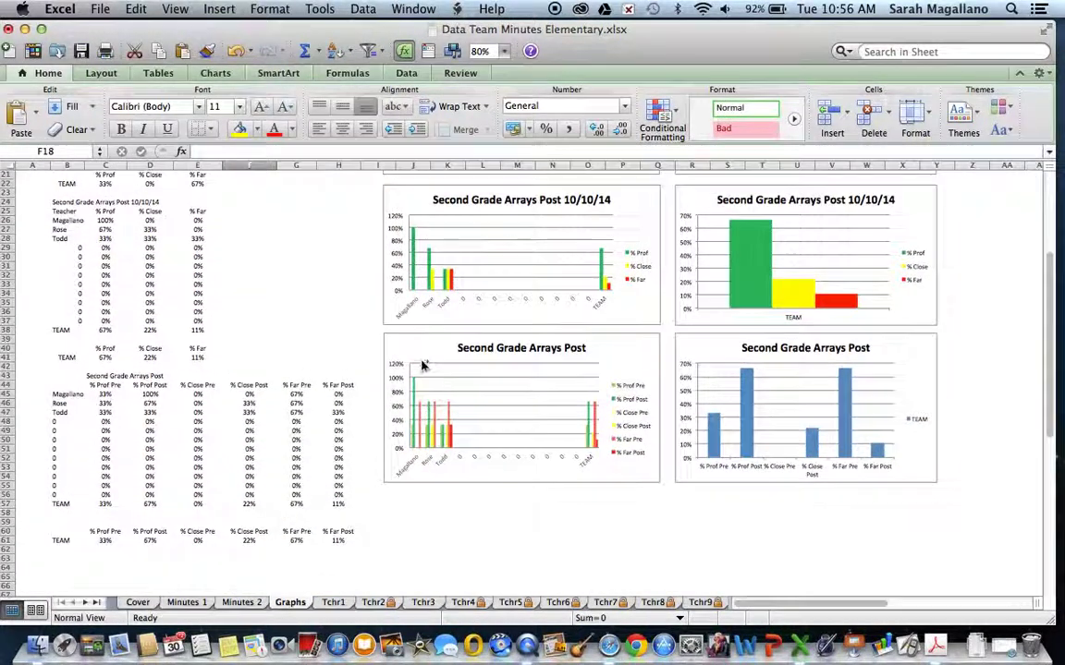
scroll(420, 362, up, 6)
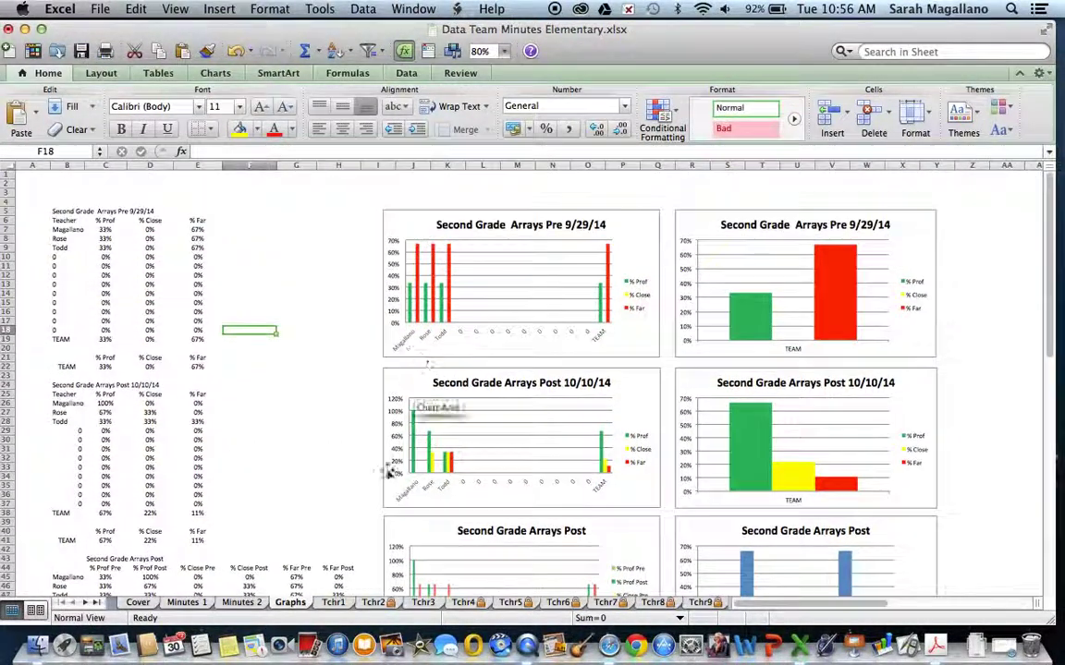
Set the Date of Meeting on the Minutes 2 sheet to 10/10/14
click(246, 603)
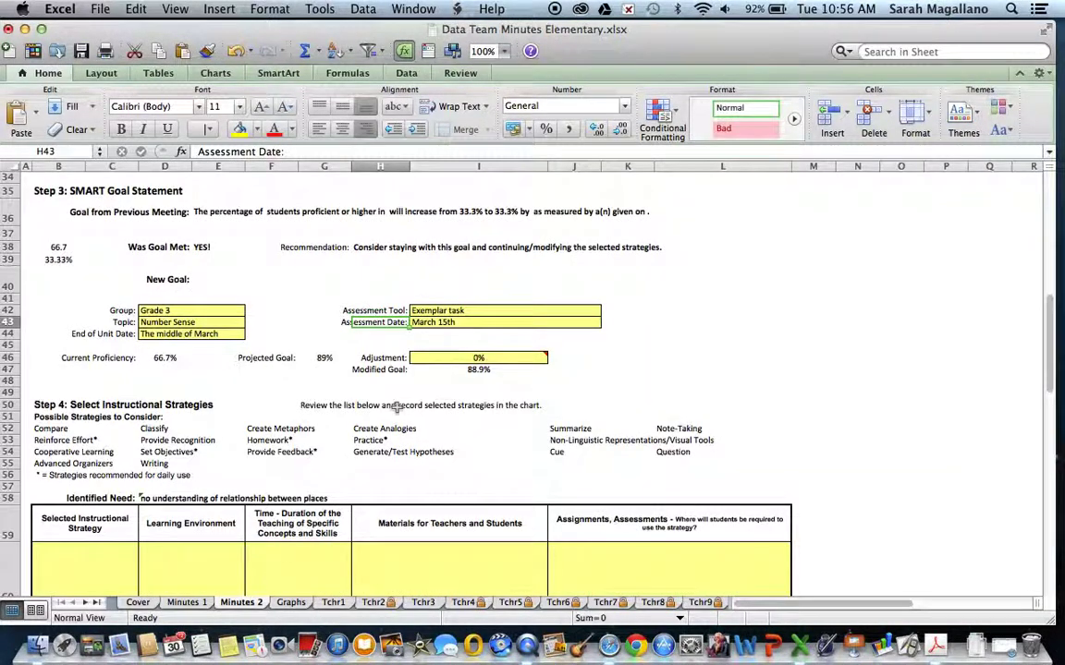
click(138, 603)
click(179, 602)
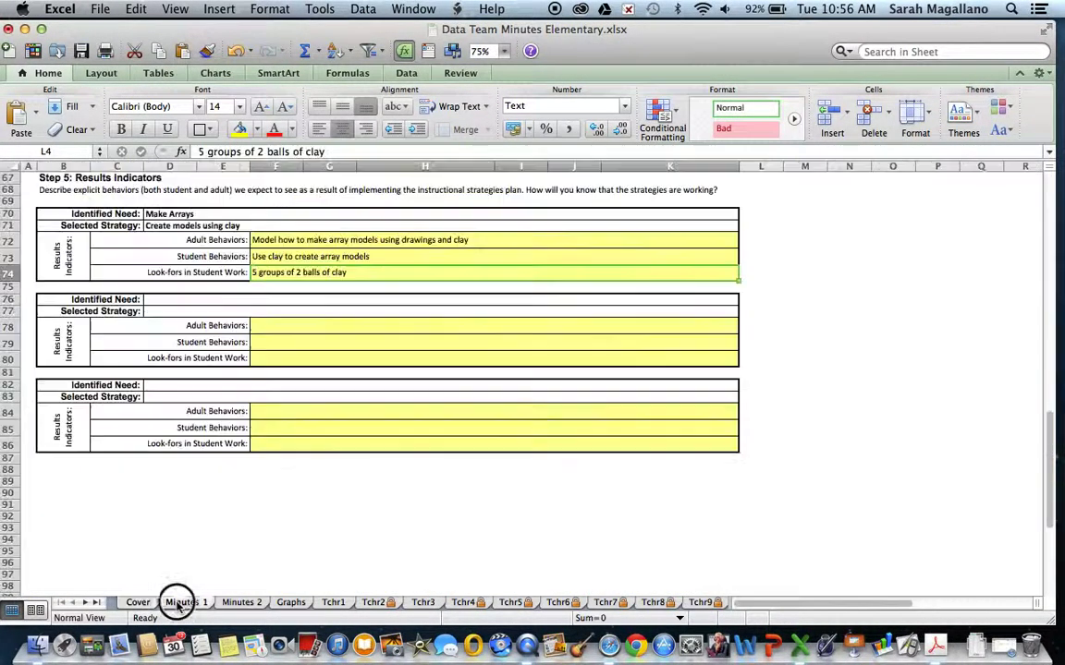
click(244, 604)
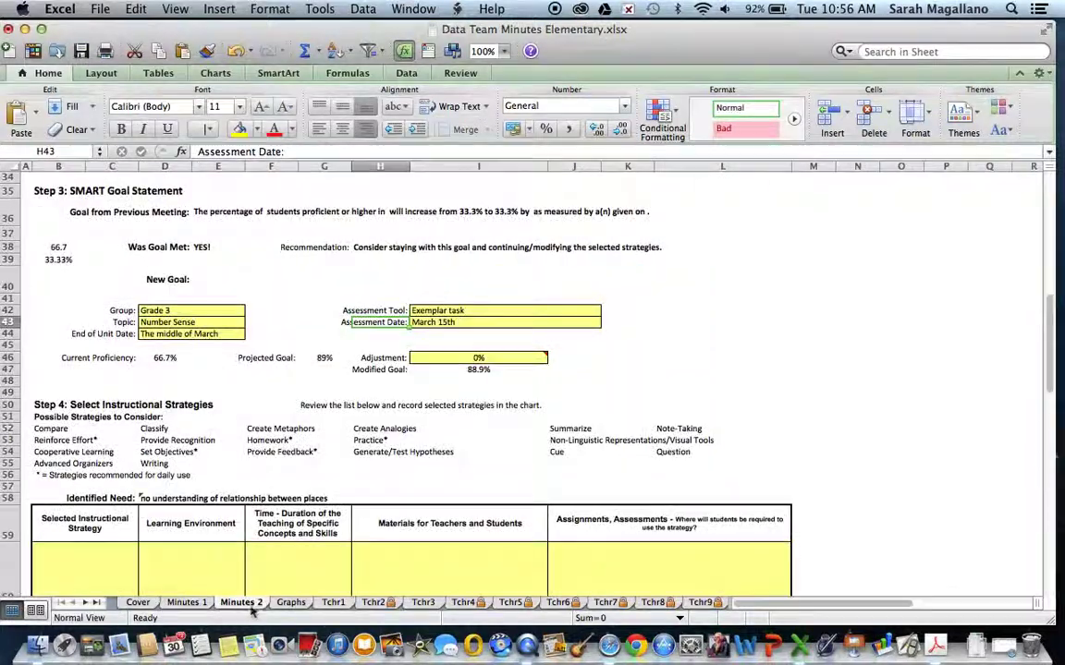
scroll(392, 529, down, 4)
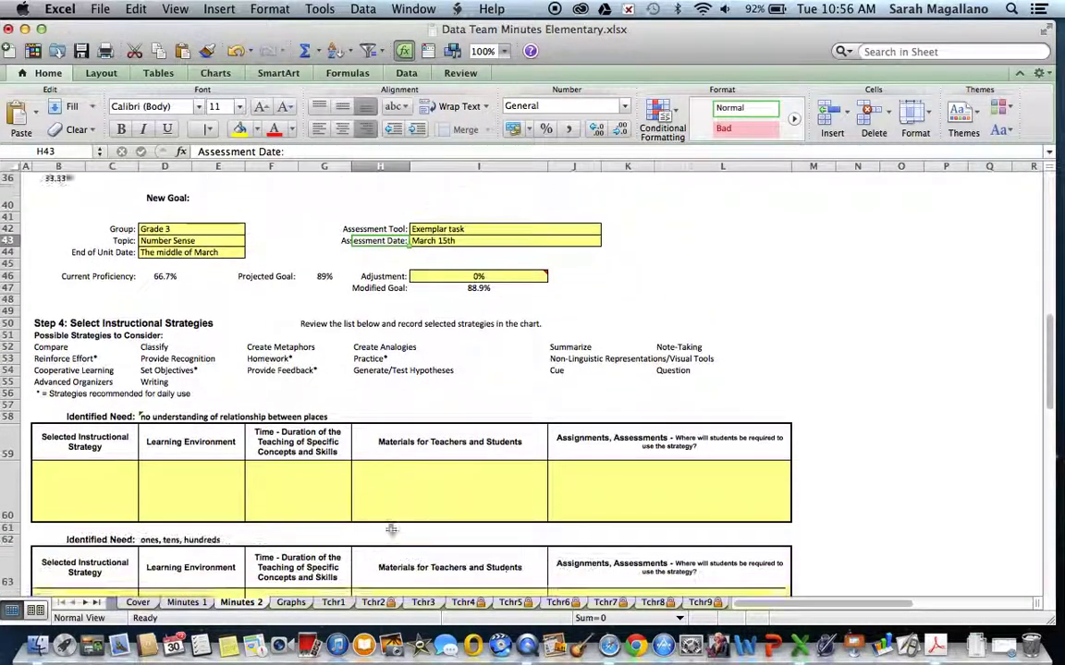
scroll(392, 529, down, 1)
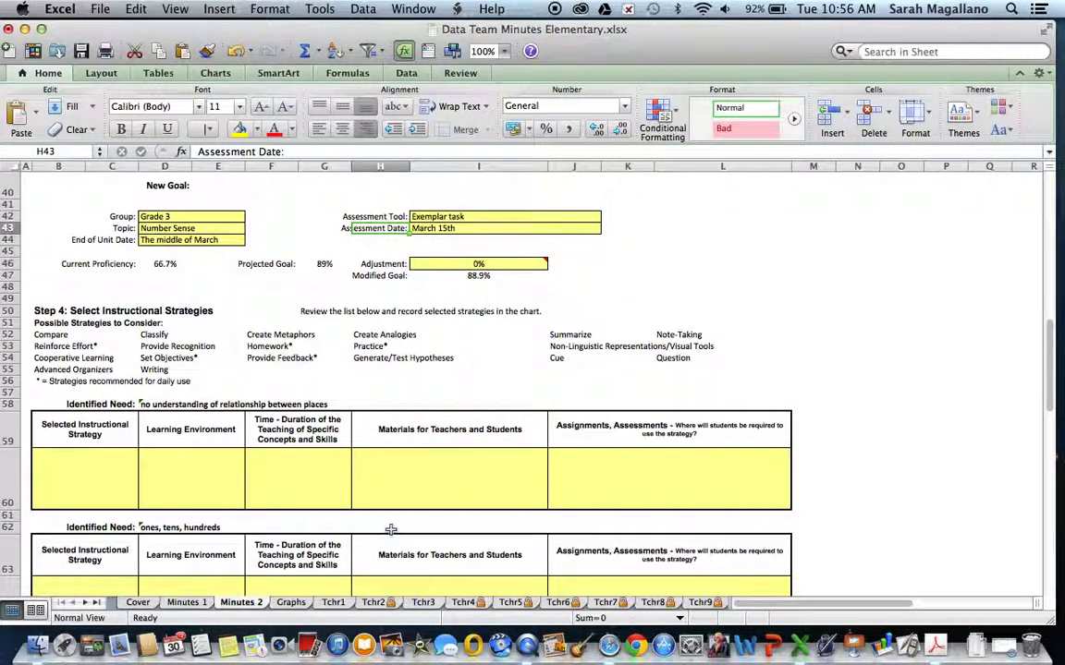
scroll(391, 528, up, 15)
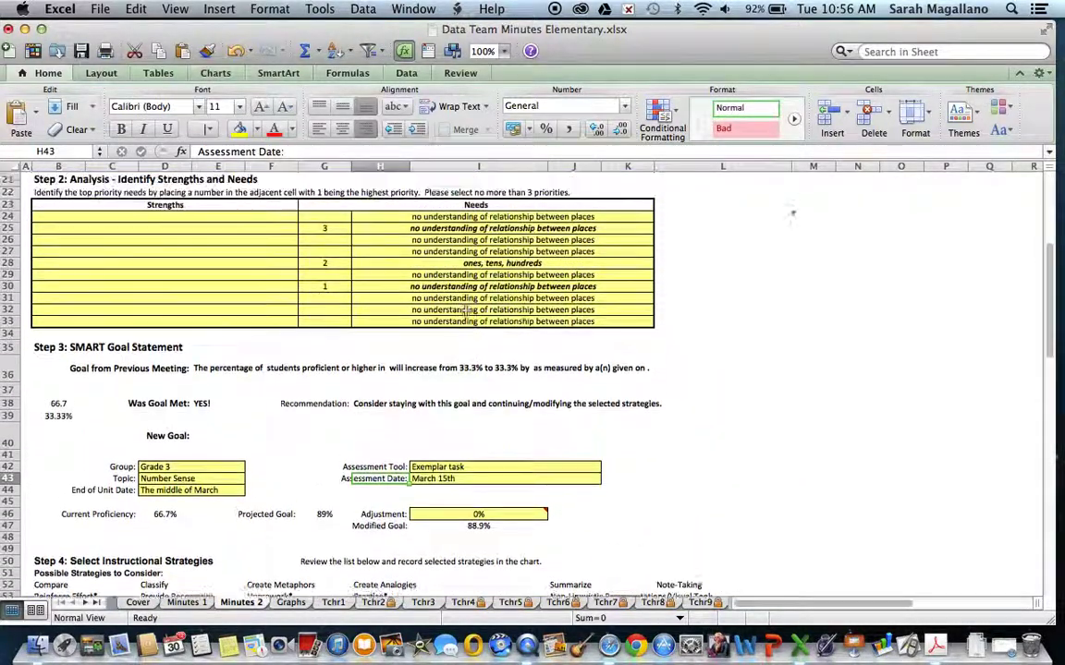
click(572, 190)
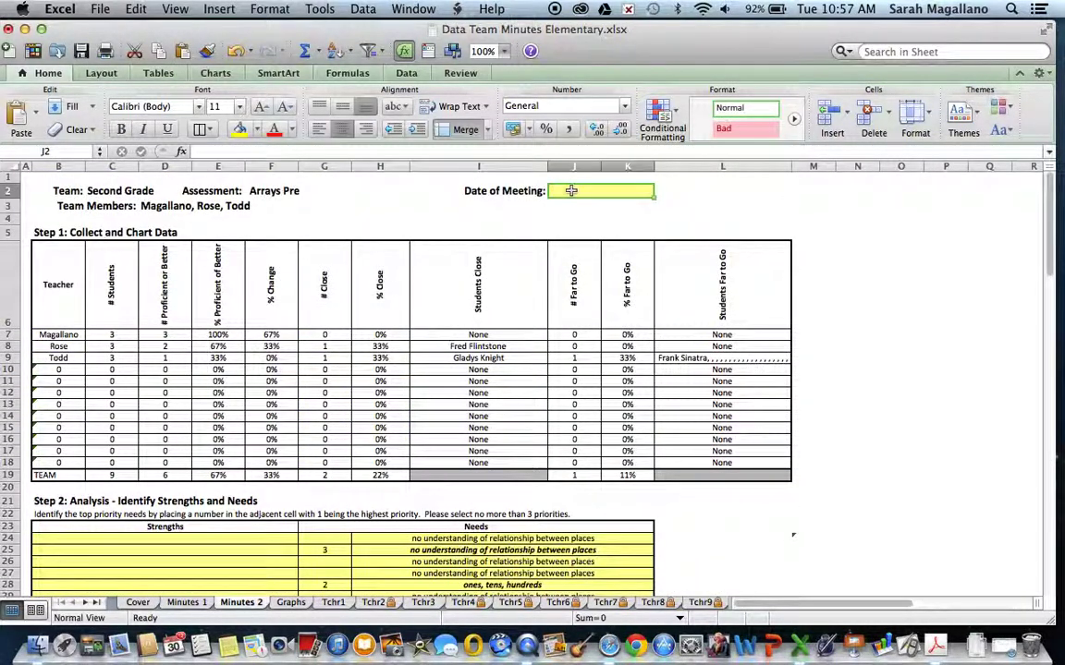
text(10/10/14)
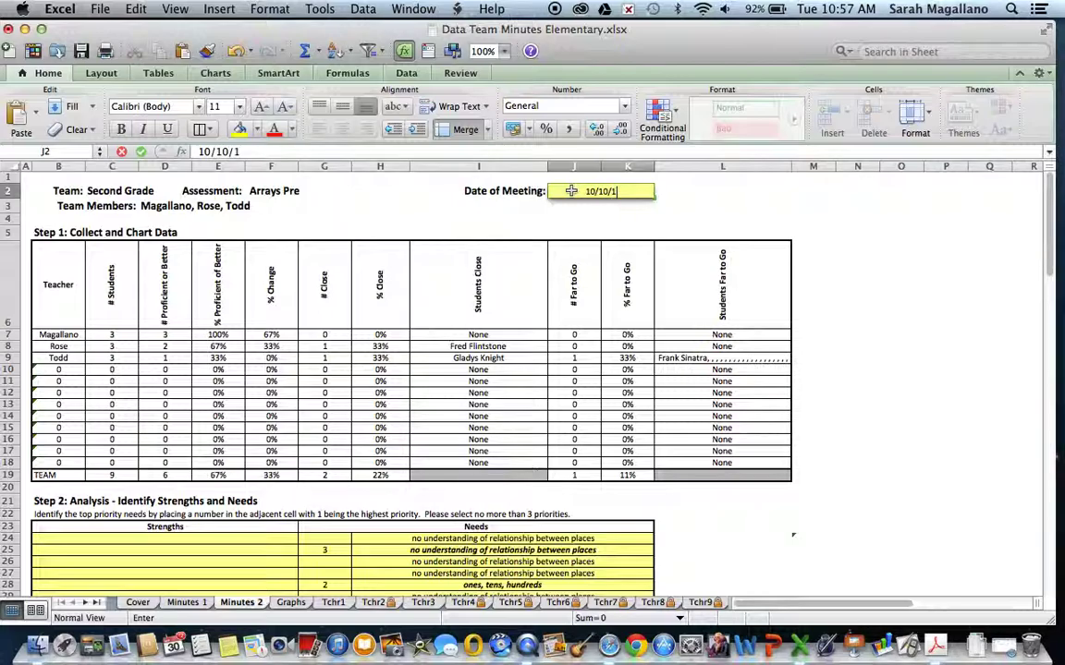
click(662, 500)
Look through the Minutes 2 sheet from the Step 1 data chart to the Step 4 instructional strategies tables
scroll(661, 502, down, 2)
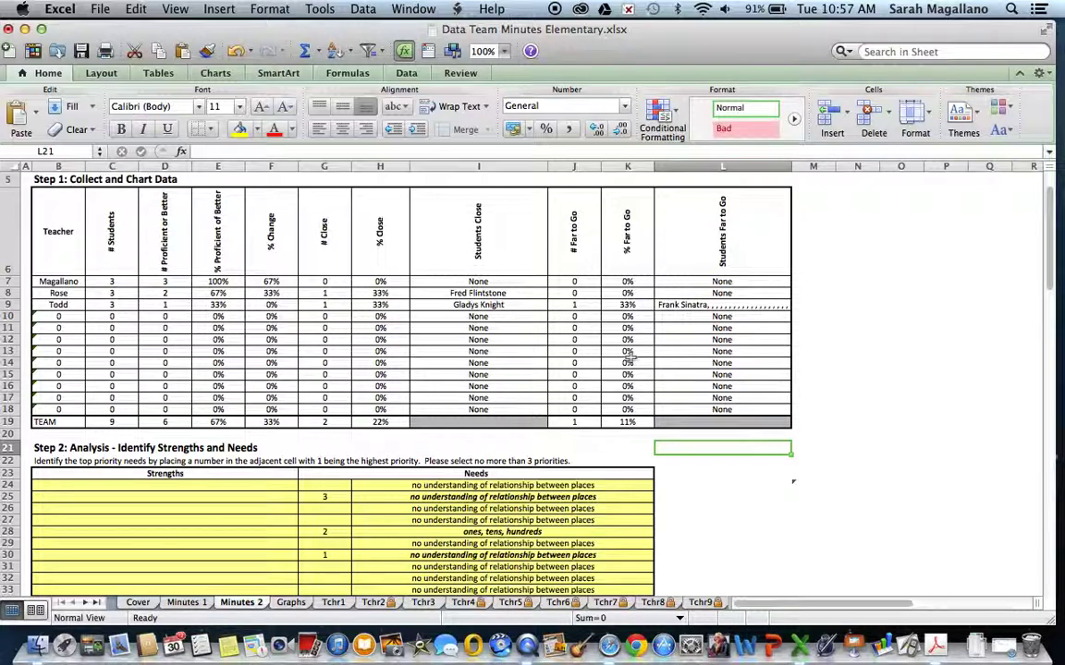
scroll(532, 315, down, 5)
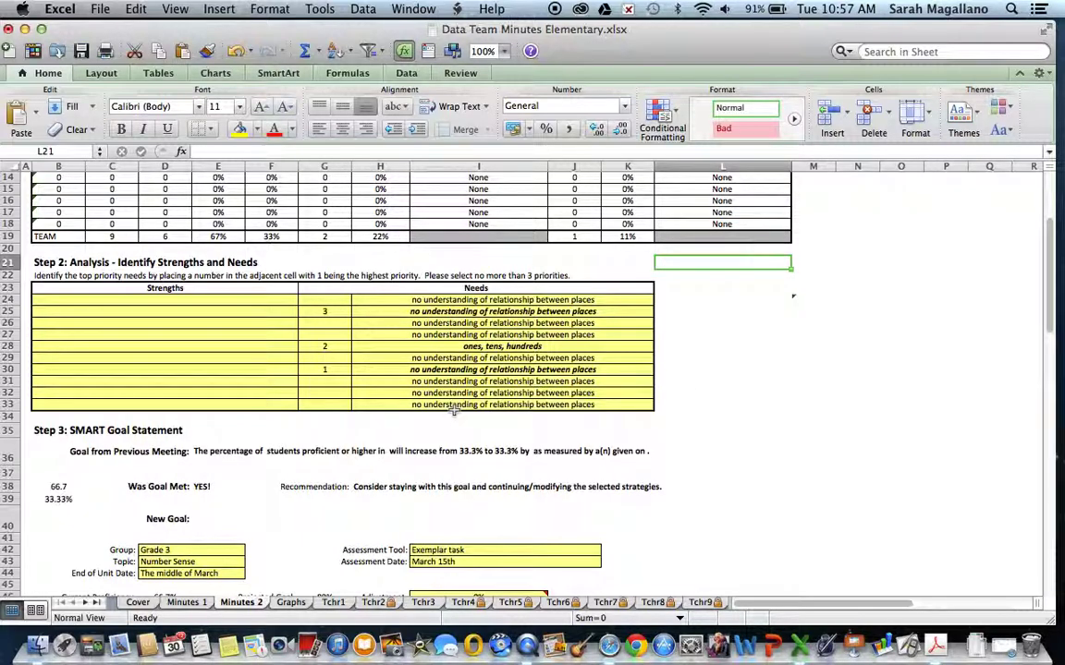
scroll(454, 412, down, 7)
scroll(454, 411, down, 3)
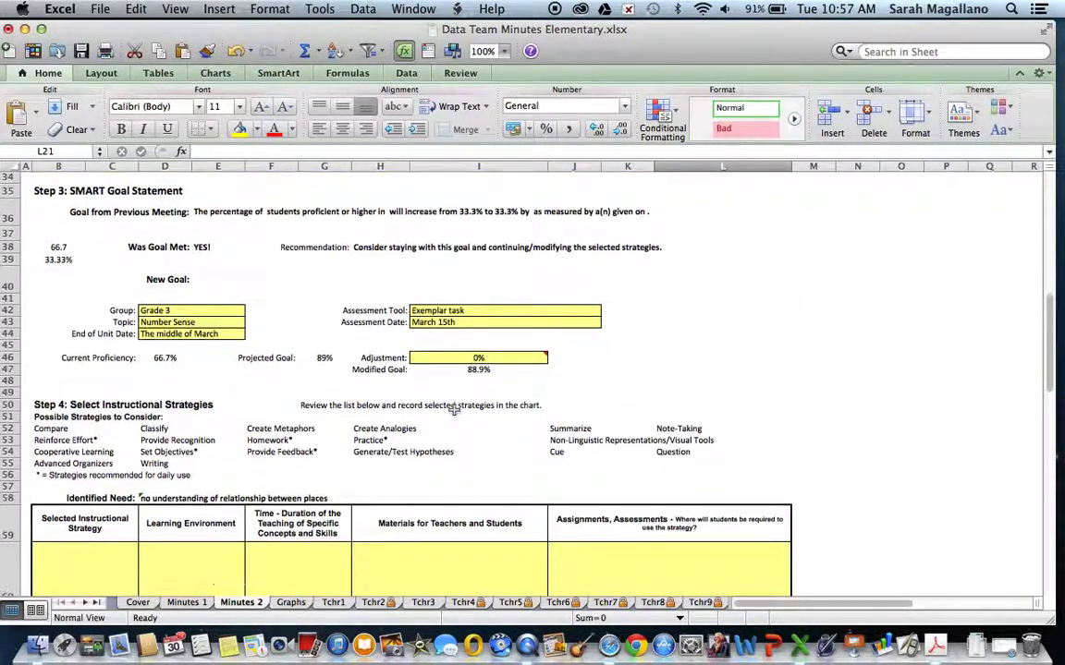
scroll(454, 412, down, 3)
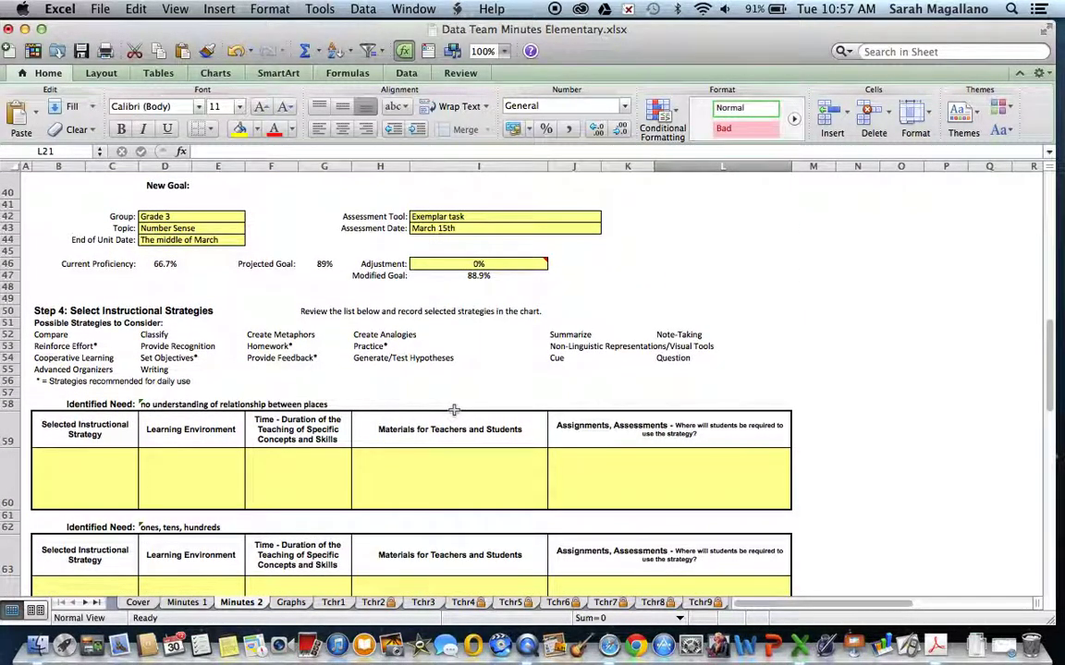
scroll(454, 409, down, 1)
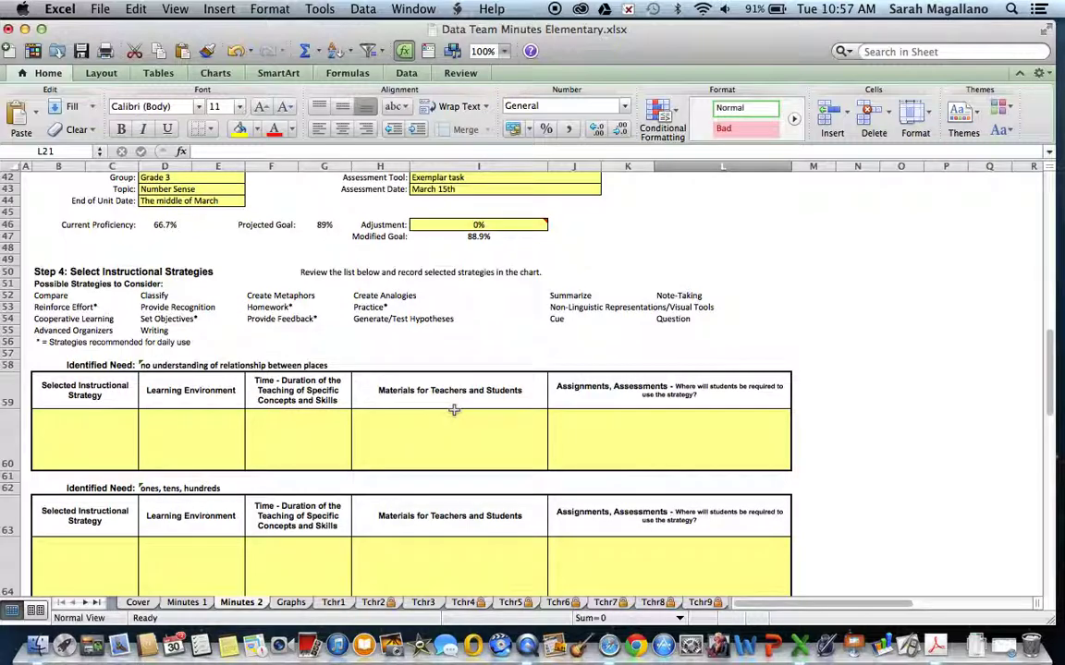
scroll(453, 411, down, 3)
scroll(454, 410, up, 5)
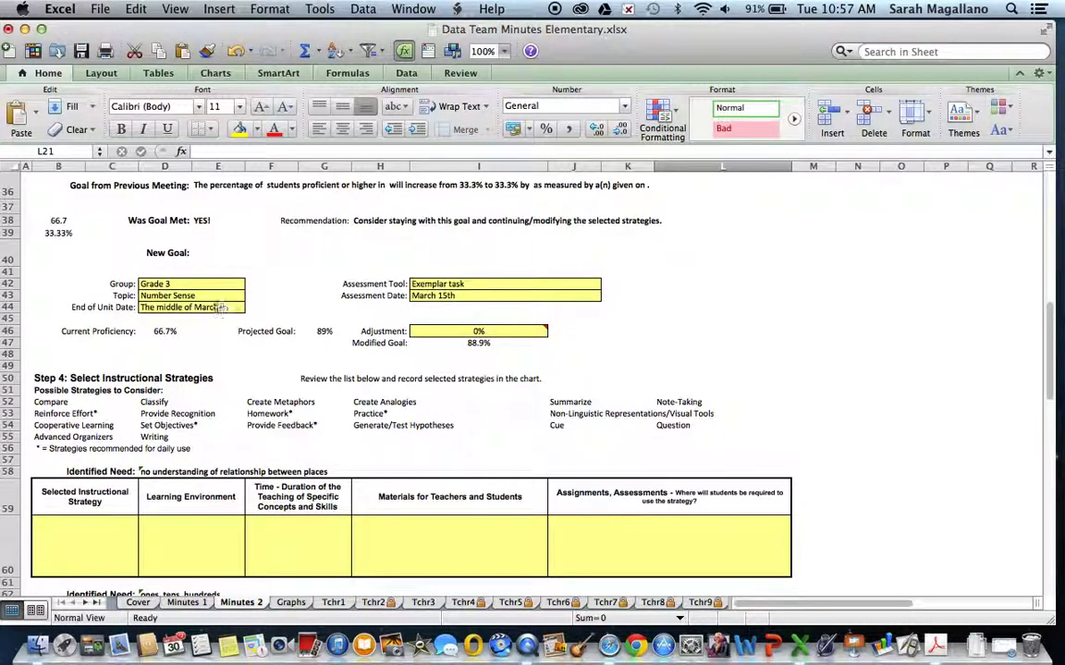
Replace the Topic under New Goal in Step 3 of Minutes 2 with "Arrays"
click(170, 285)
scroll(227, 275, up, 4)
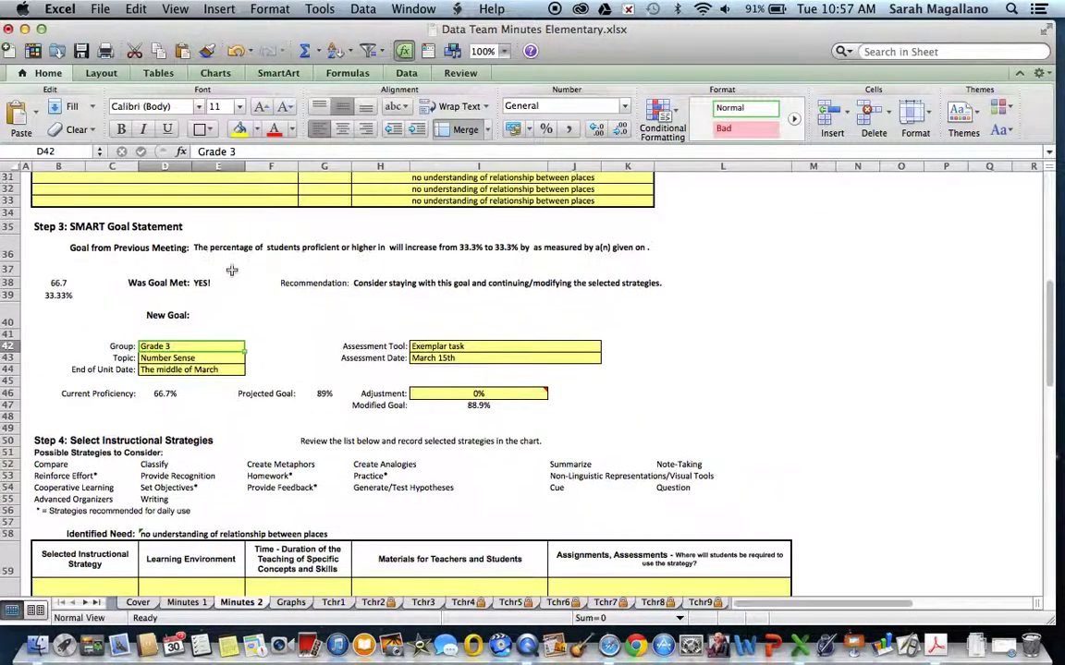
scroll(191, 338, down, 1)
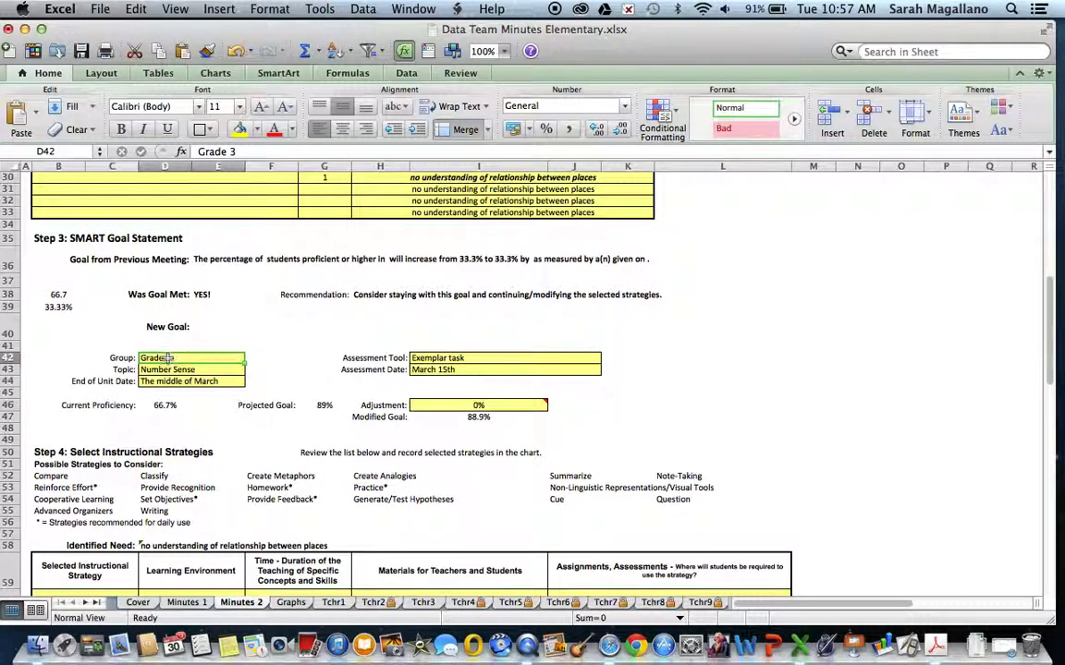
double_click(190, 370)
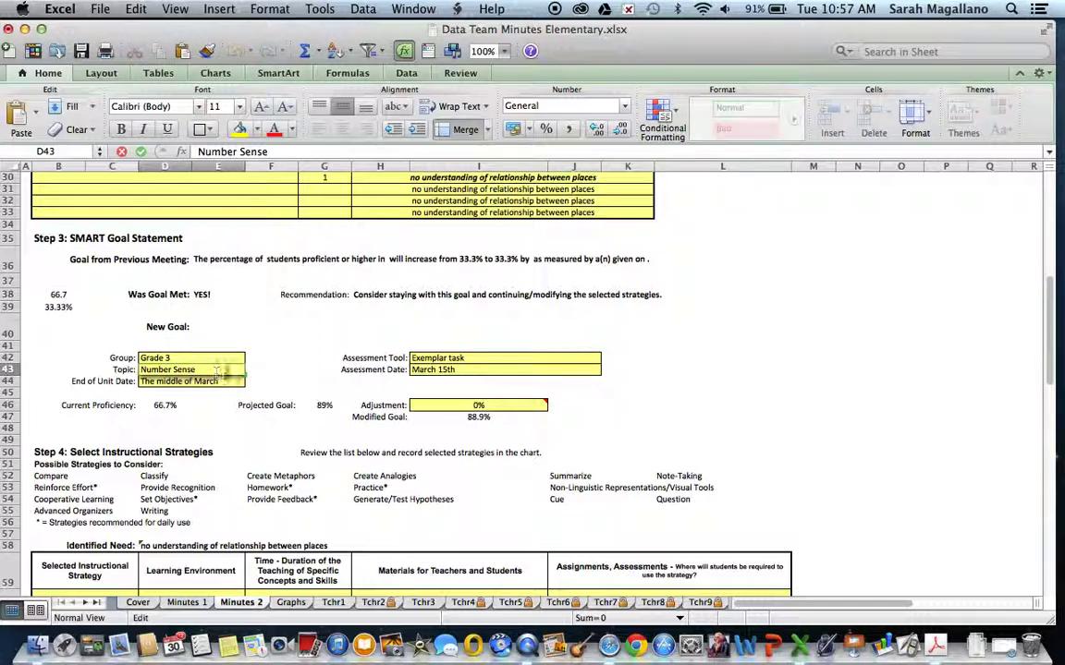
drag(206, 370, 135, 367)
key(BackSpace)
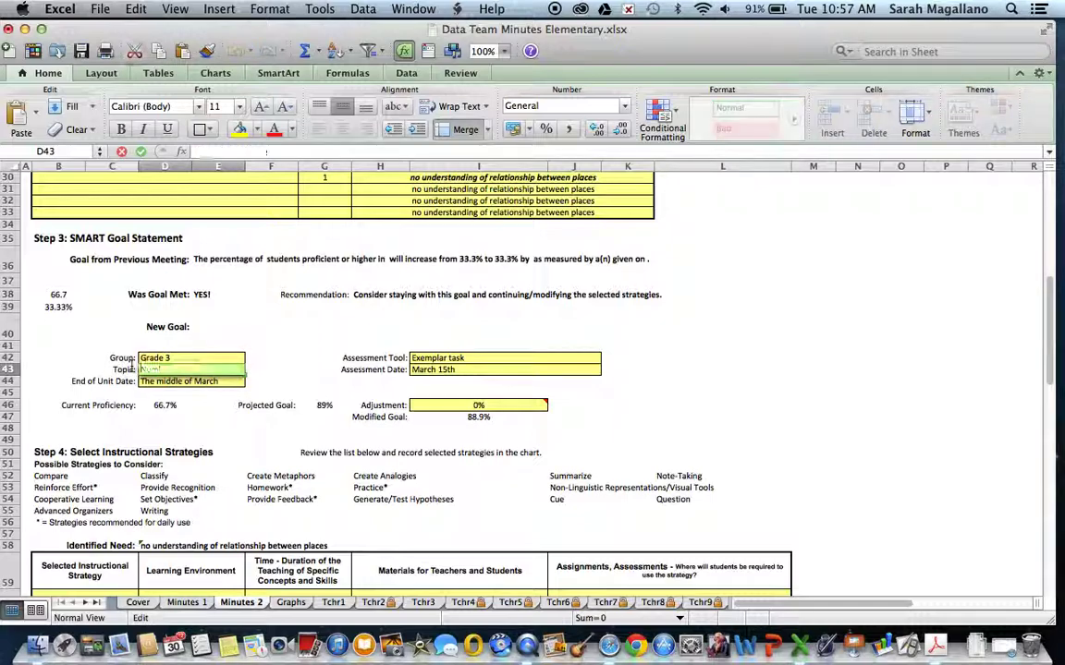
text(Arrays)
Change the Group under New Goal in Step 3 to "Second Grade"
click(170, 360)
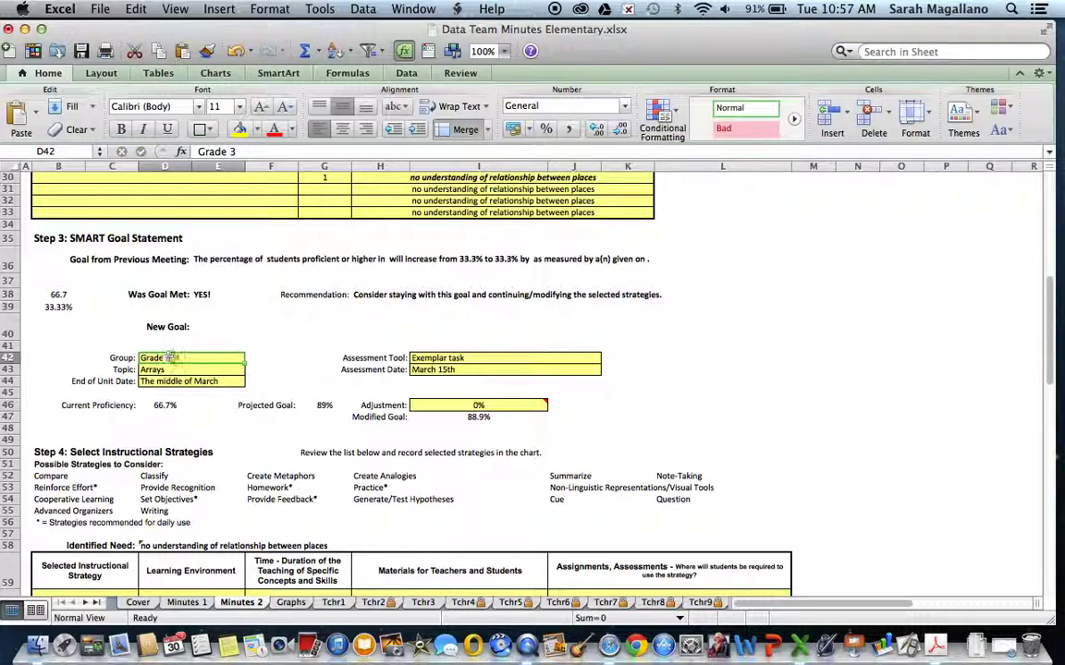
double_click(155, 358)
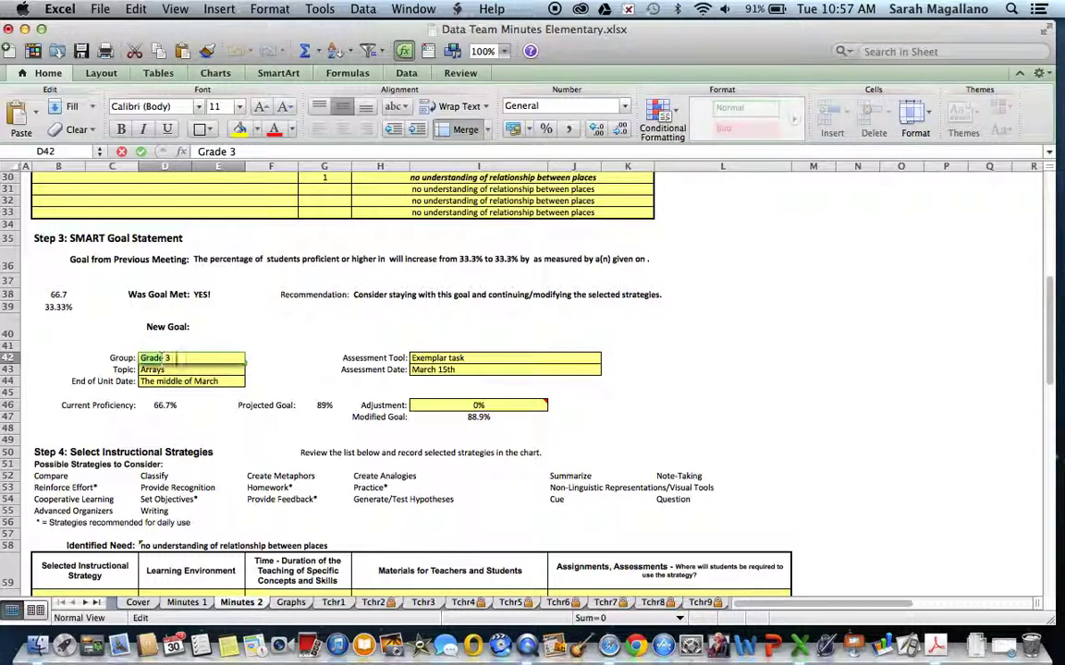
drag(169, 358, 144, 356)
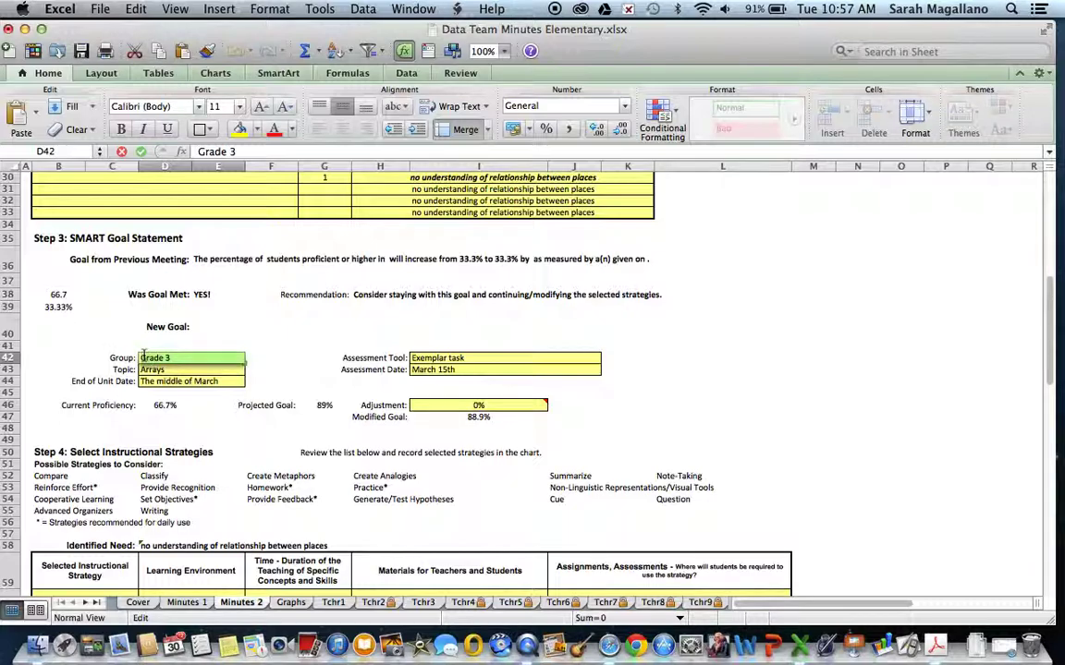
text(Second Grade)
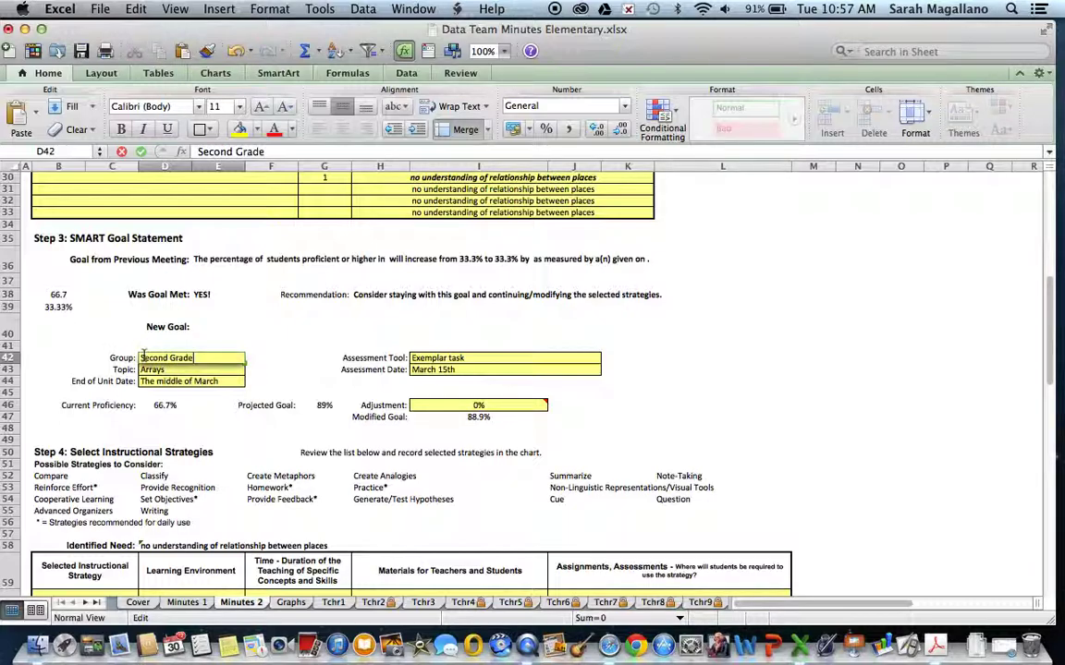
Set the End of Unit Date under New Goal in Step 3 to 11/1/14
click(193, 384)
double_click(194, 384)
drag(219, 383, 136, 378)
text(11/)
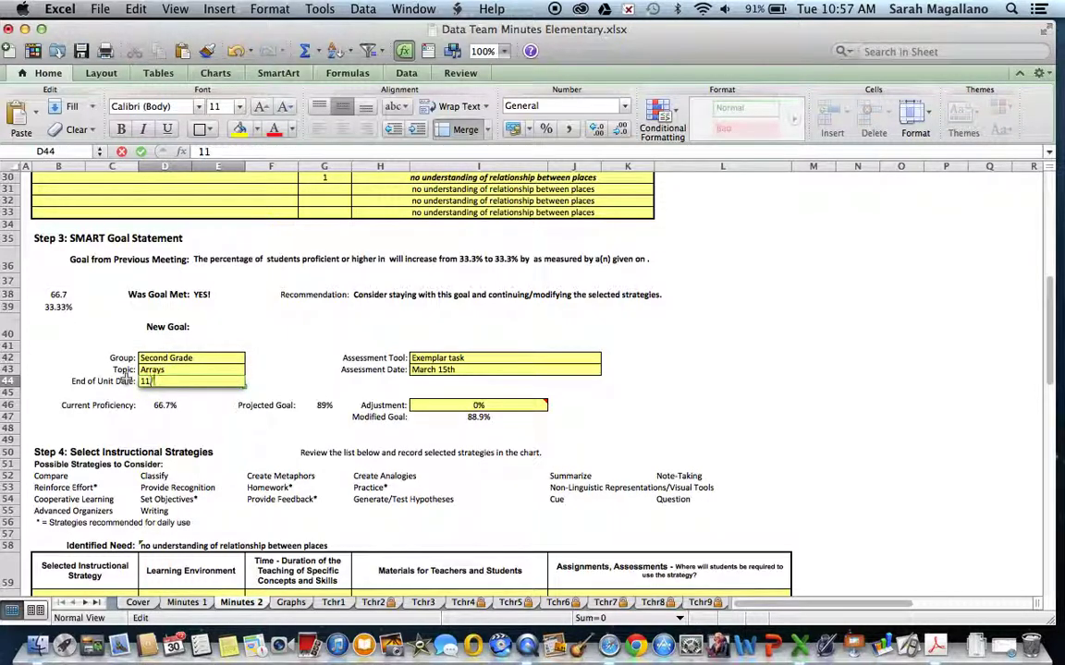
text(1/14)
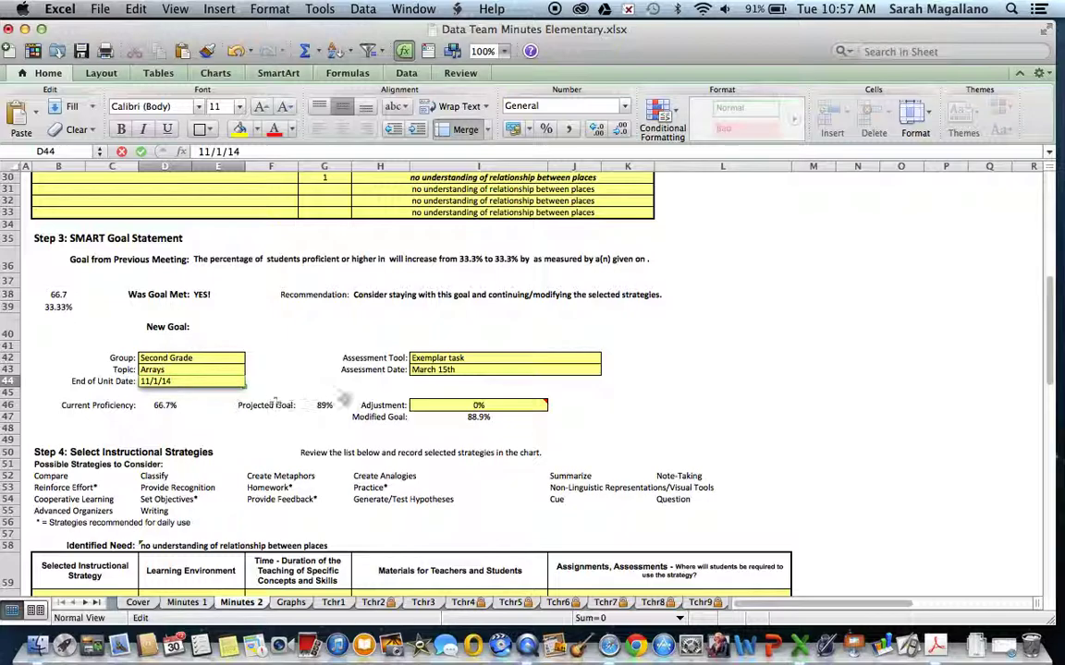
Replace the Assessment Tool under New Goal in Step 3 of Minutes 2 with "Common Formative Assessment"
click(442, 359)
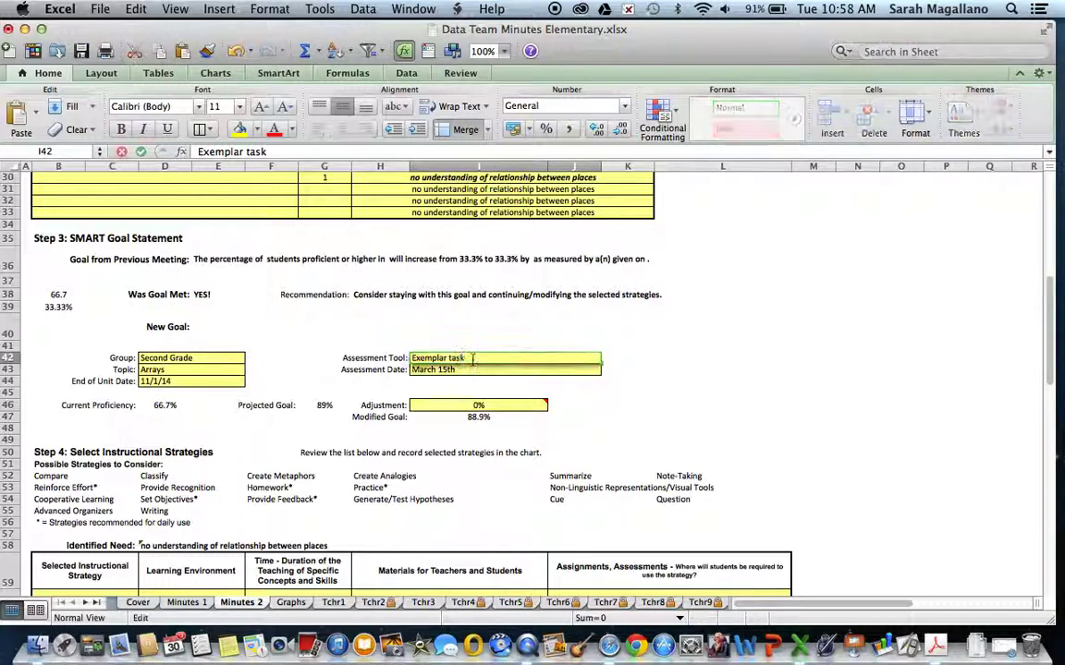
double_click(409, 358)
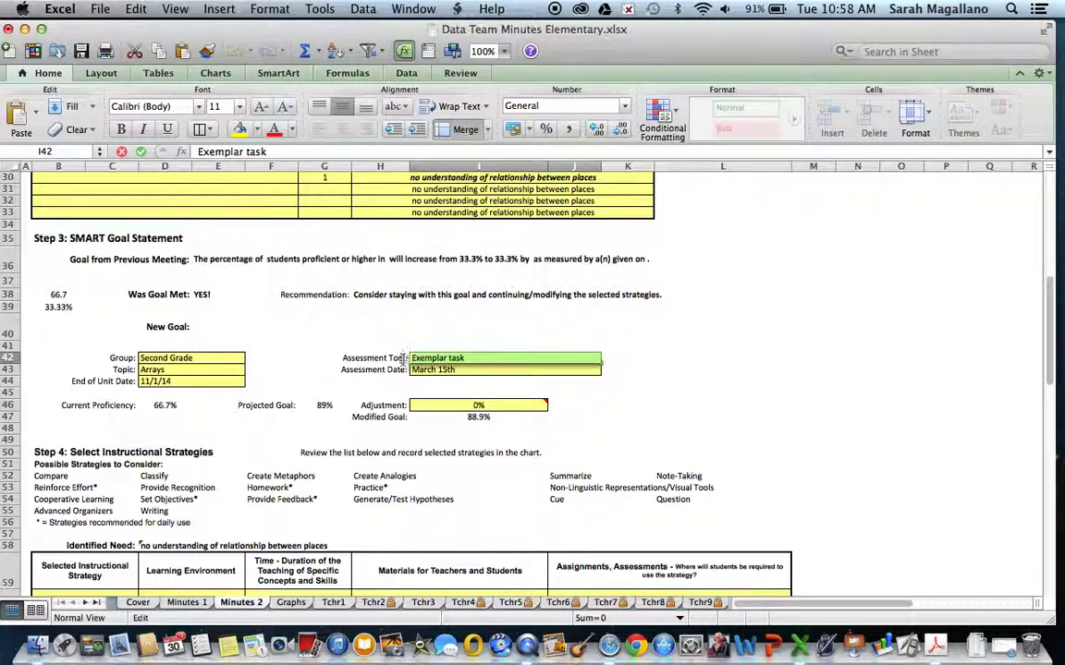
text(Common )
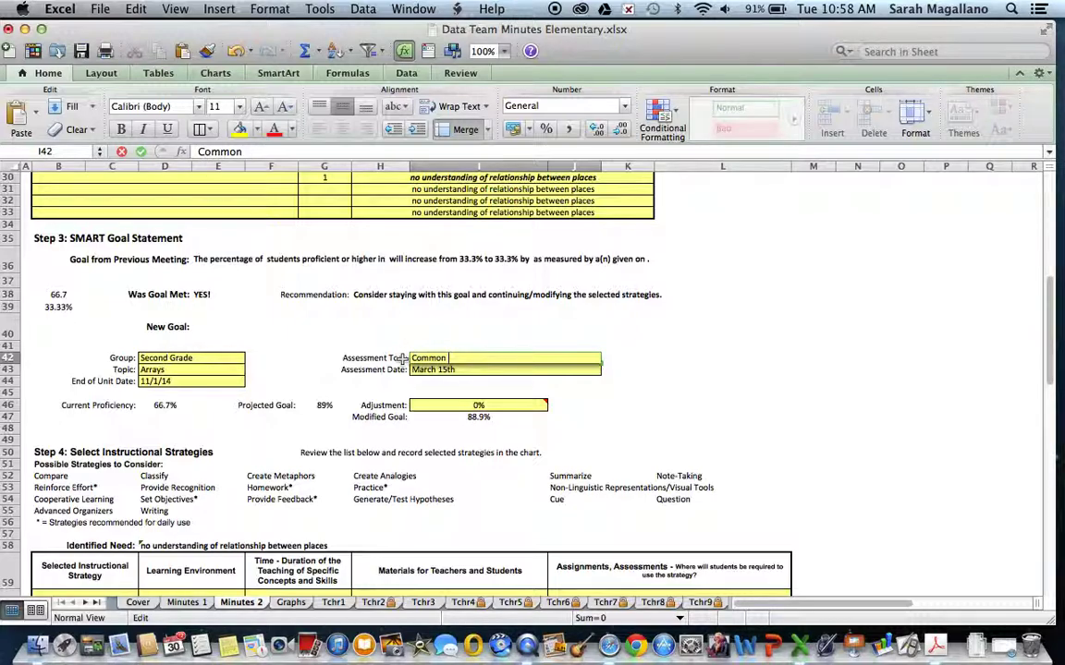
text(Formative ASs)
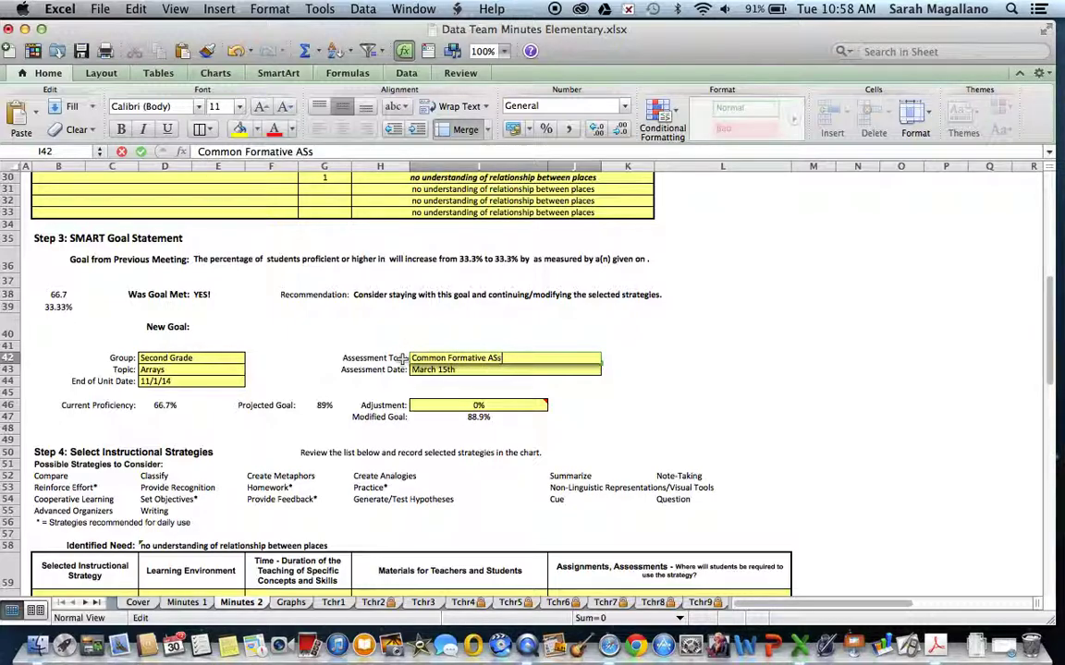
text(sessment)
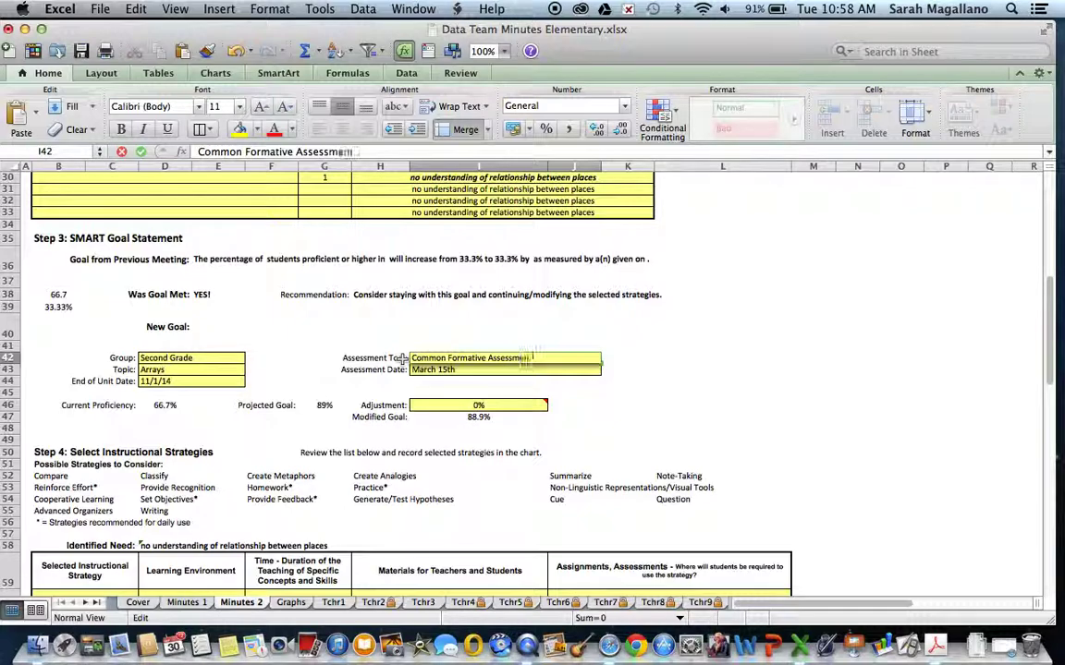
Set the Assessment Date under New Goal in Step 3 to 10/10/14
click(462, 369)
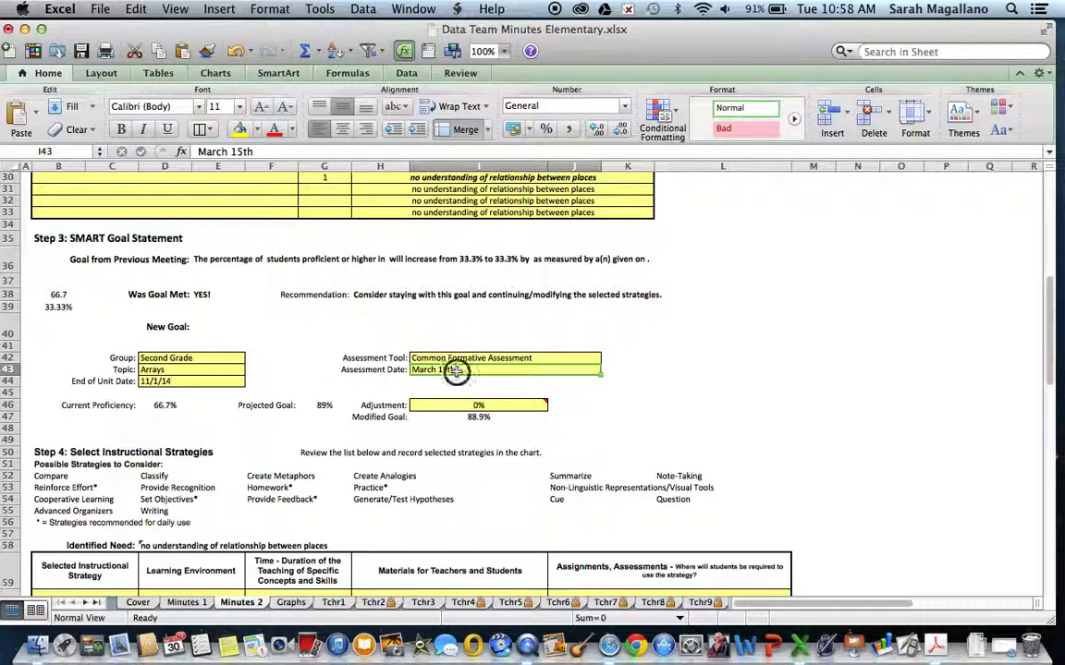
double_click(458, 370)
key(BackSpace)
key(BackSpace)
key(BackSpace)
key(BackSpace)
key(BackSpace)
key(BackSpace)
key(BackSpace)
key(BackSpace)
key(BackSpace)
key(BackSpace)
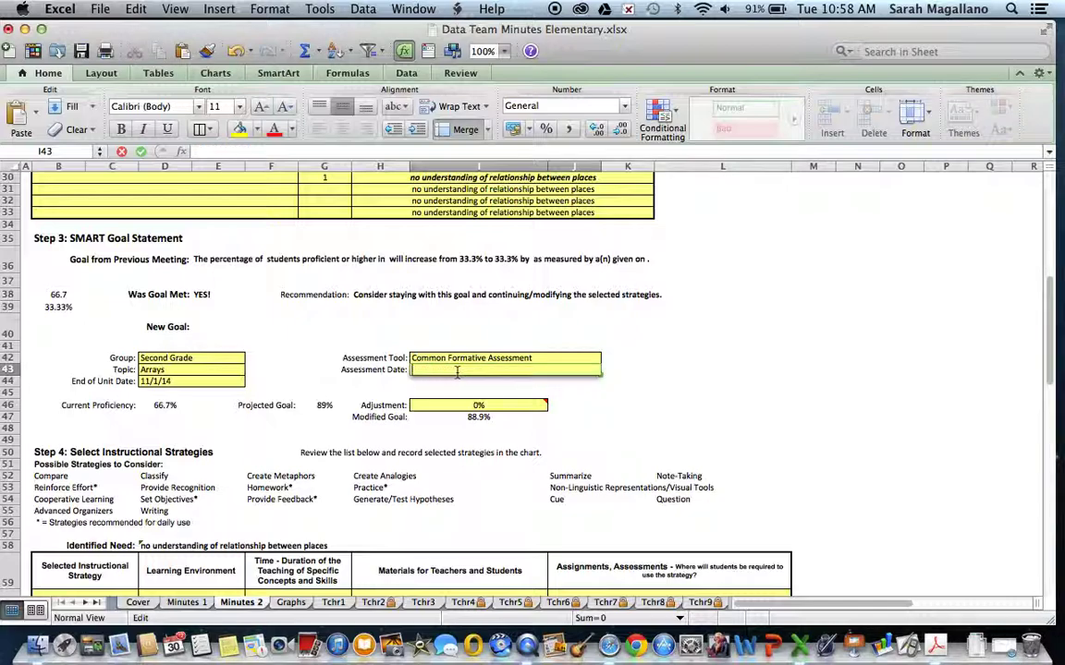
text(10/10/14)
Read the note on the Adjustment cell in Step 3 and review the Minutes 2 sheet from Step 1 through Step 5
click(421, 406)
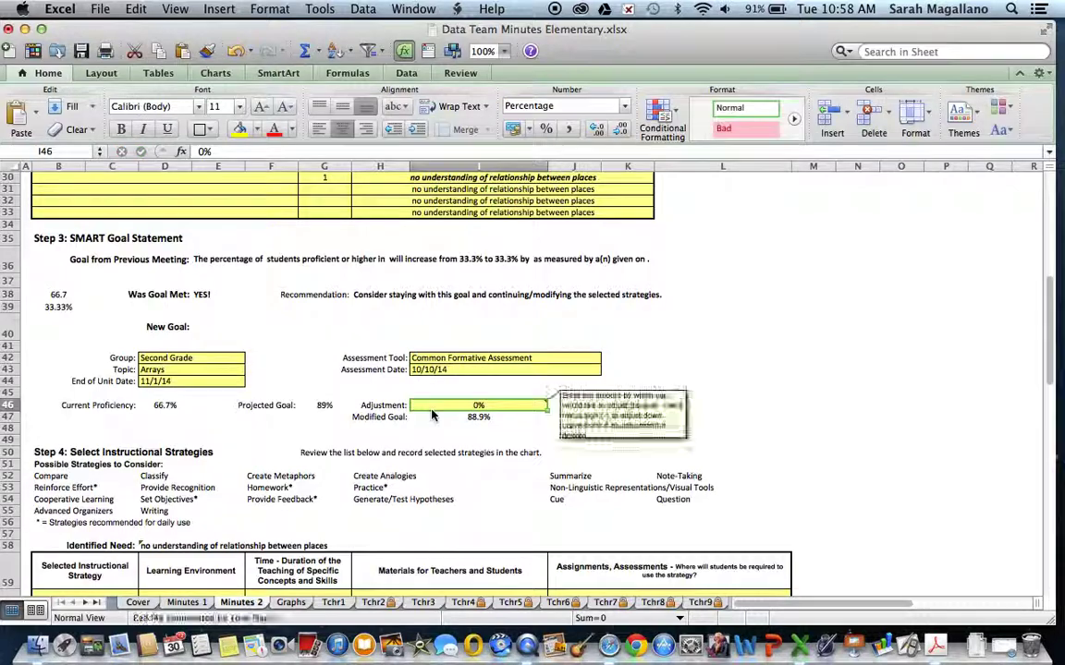
scroll(361, 437, down, 1)
mouse_move(471, 394)
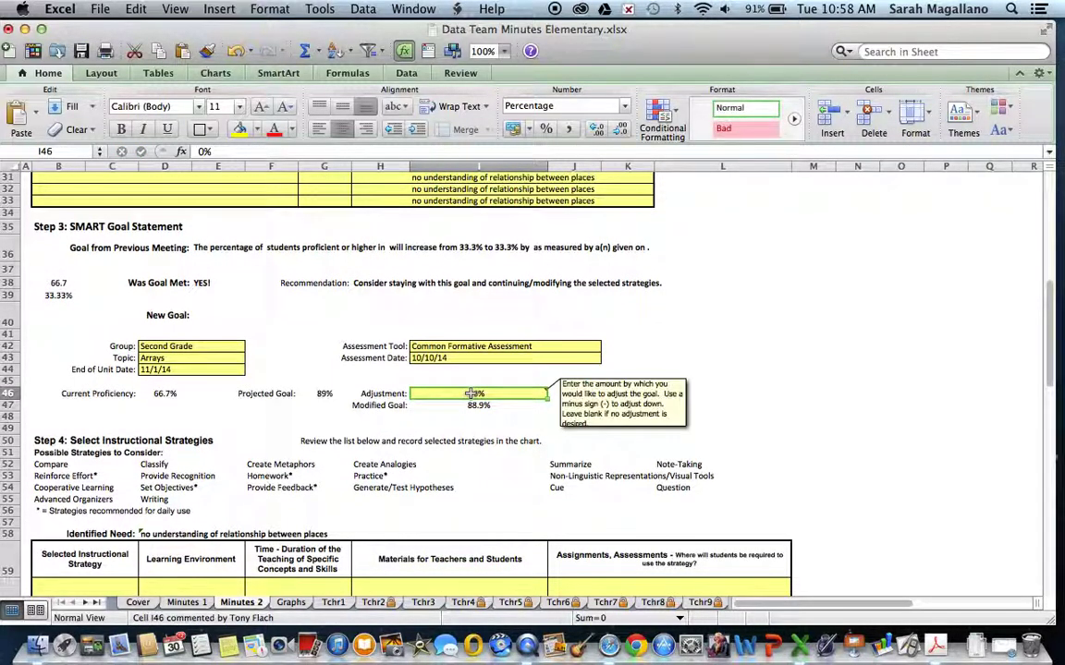
scroll(471, 394, down, 5)
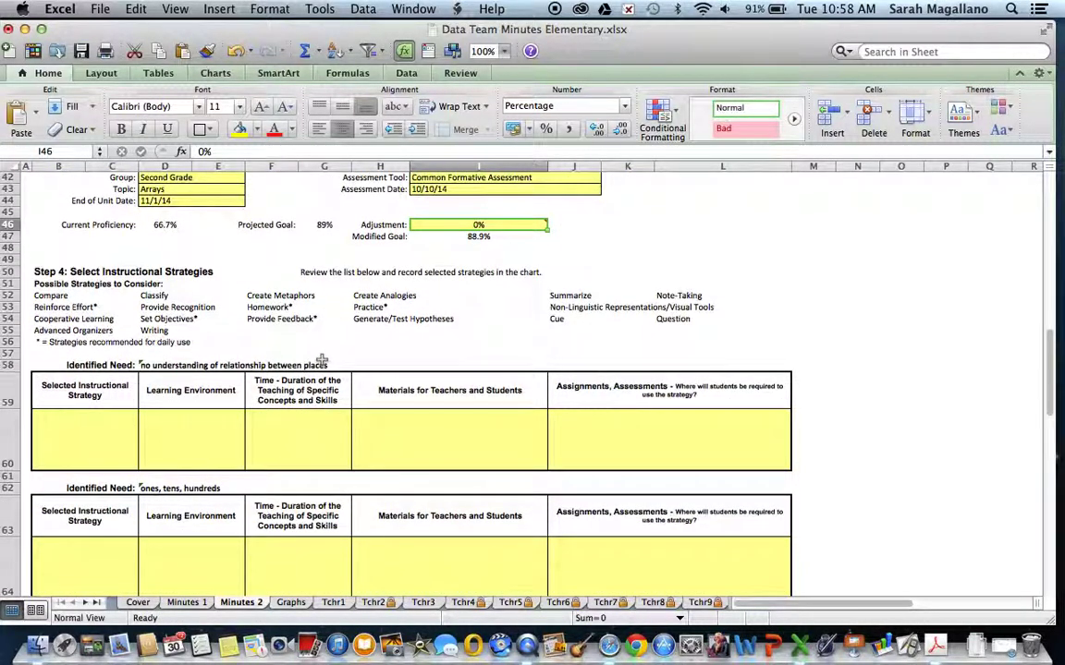
scroll(269, 504, down, 15)
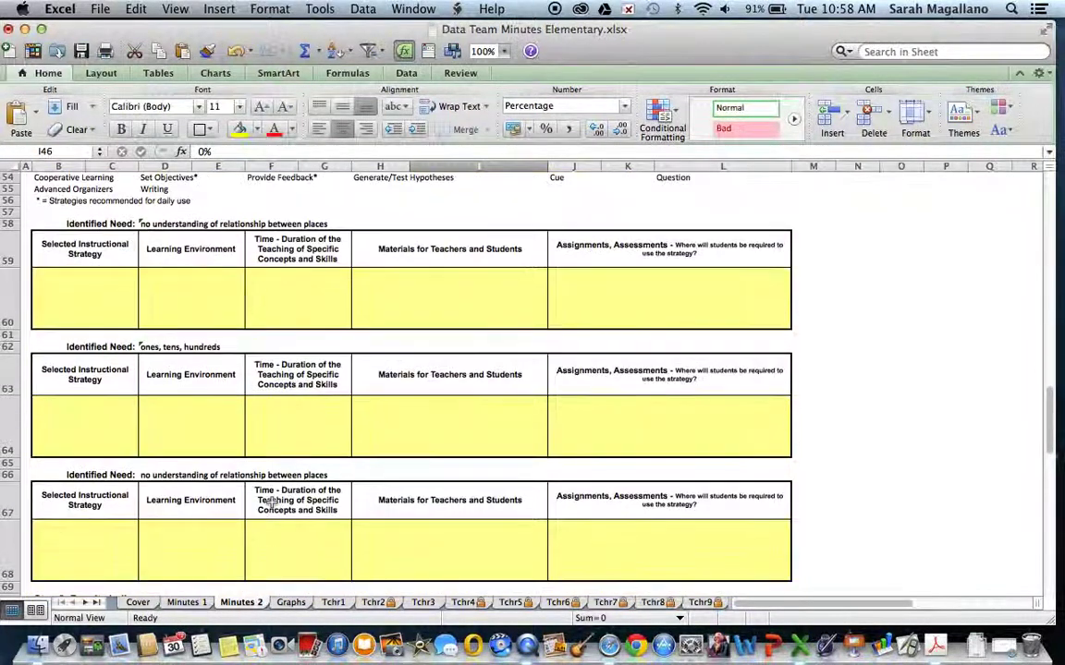
scroll(272, 502, up, 4)
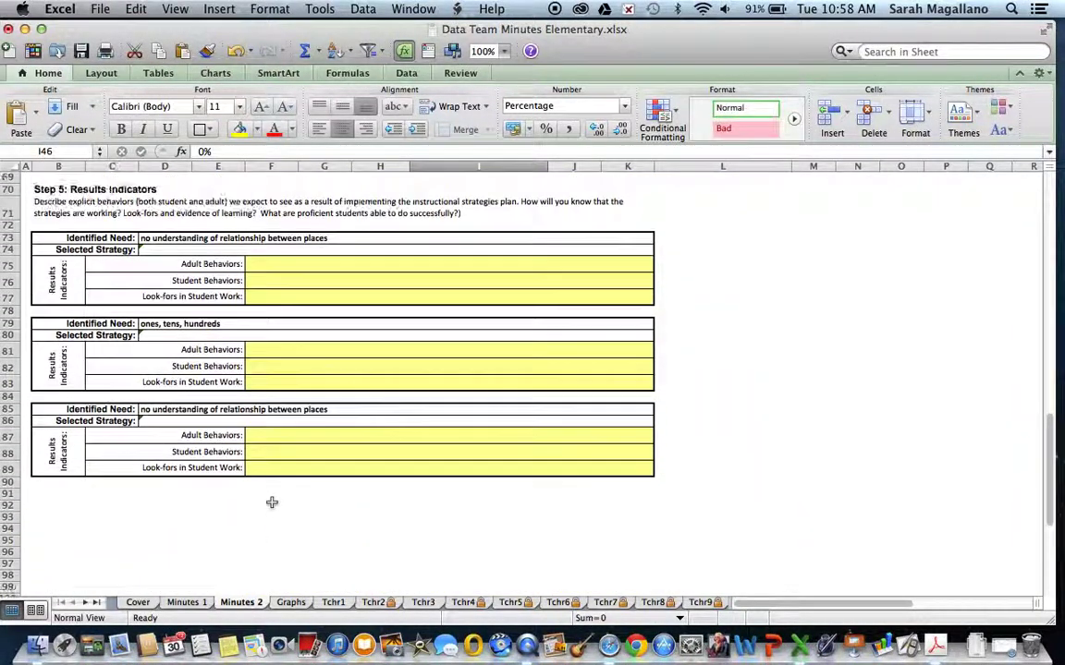
scroll(308, 253, up, 20)
scroll(309, 255, up, 5)
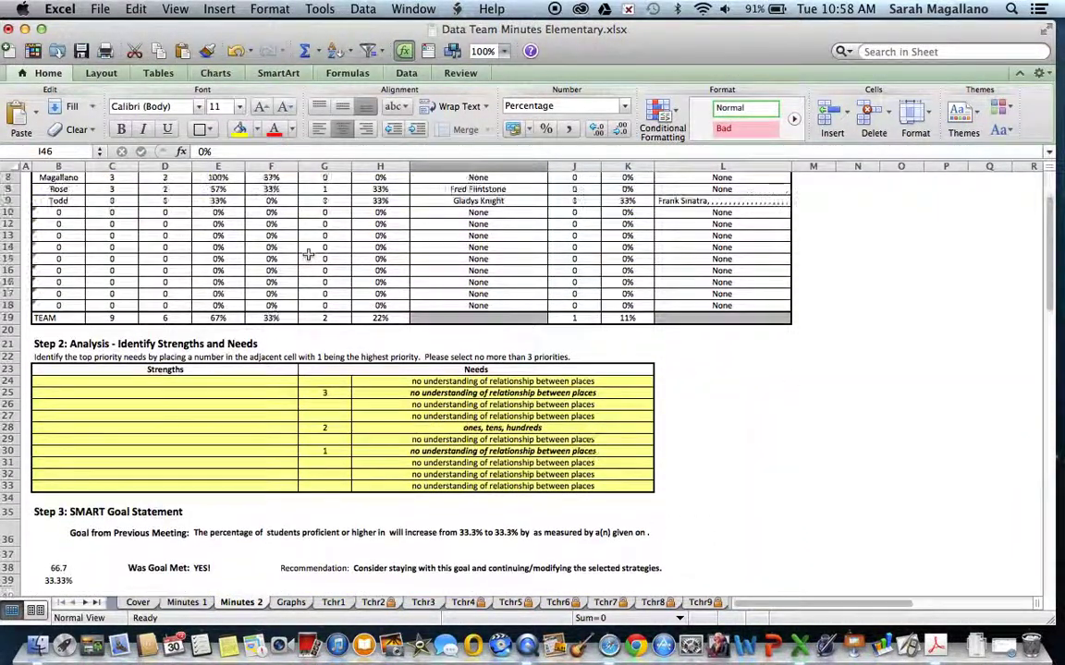
scroll(180, 463, down, 3)
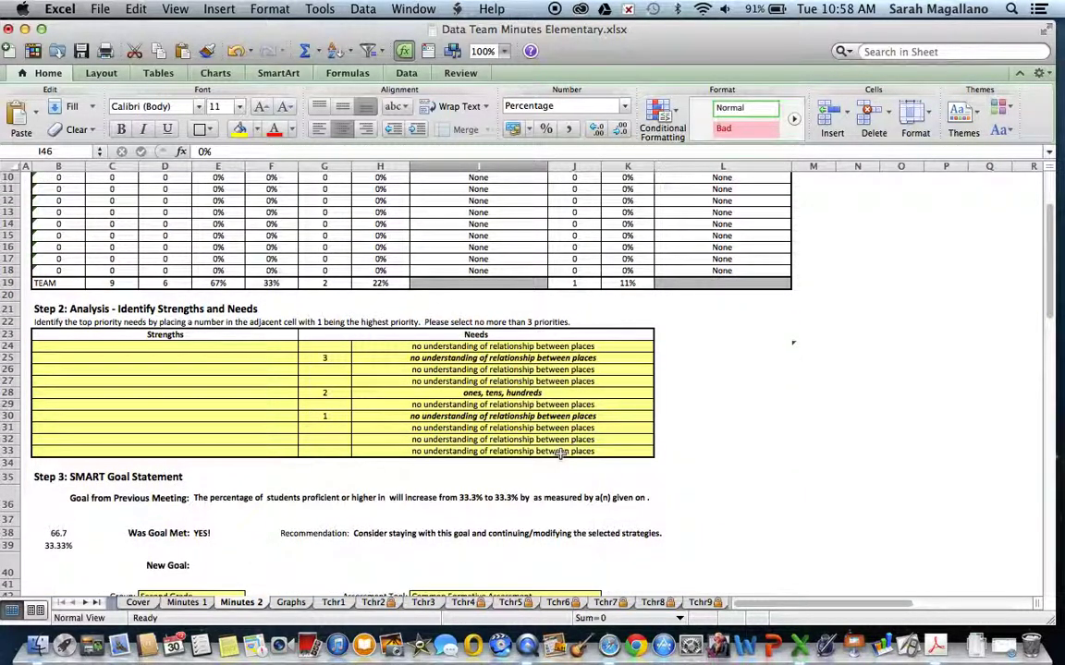
scroll(561, 453, up, 4)
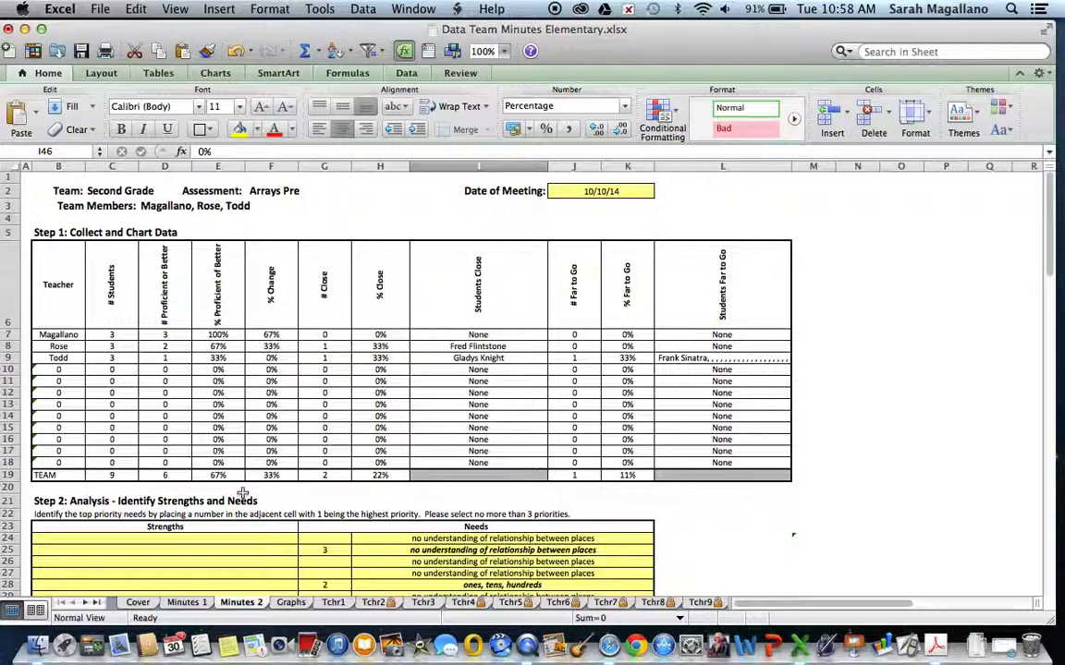
scroll(242, 493, down, 10)
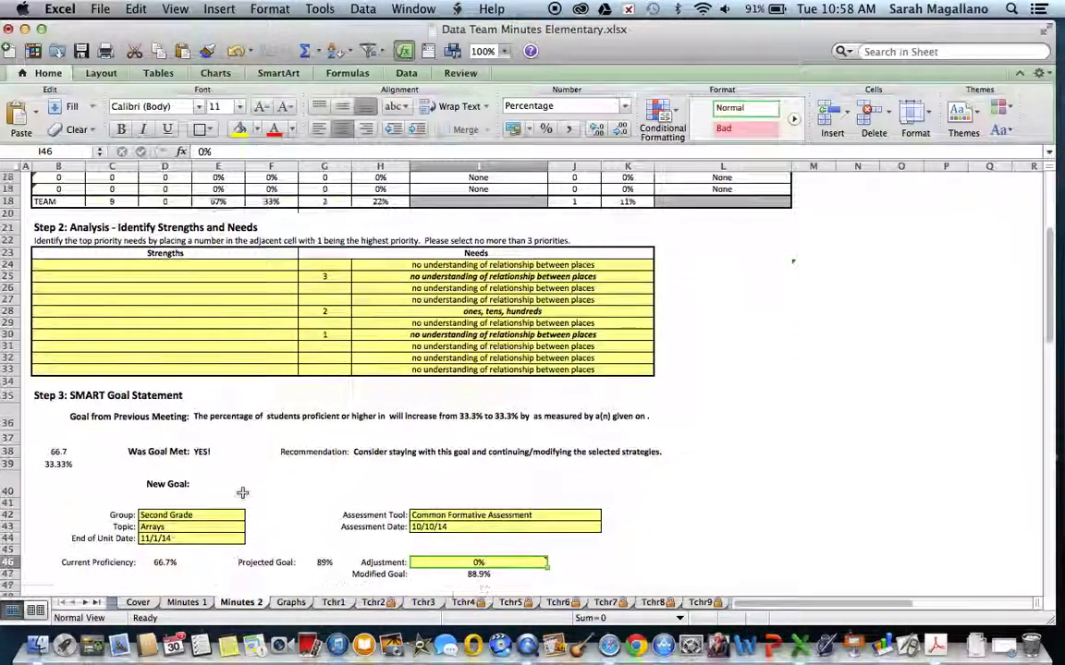
scroll(240, 489, down, 4)
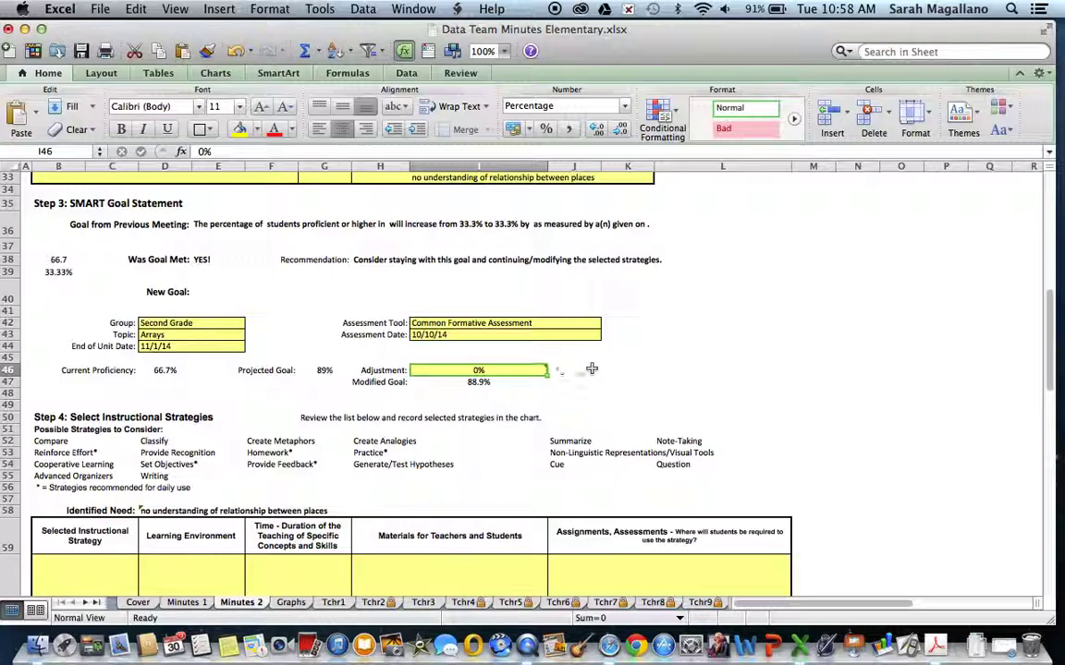
scroll(596, 372, up, 6)
scroll(598, 373, up, 6)
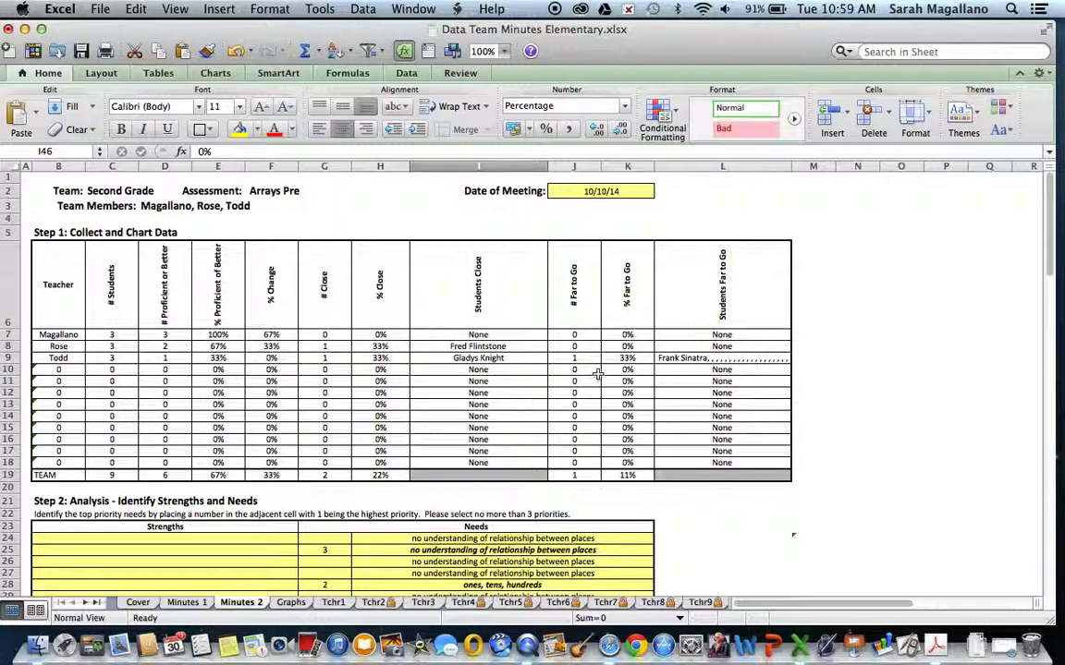
Look over the summary and student scores on the Tchr3 sheet, and return to the Cover sheet
click(422, 603)
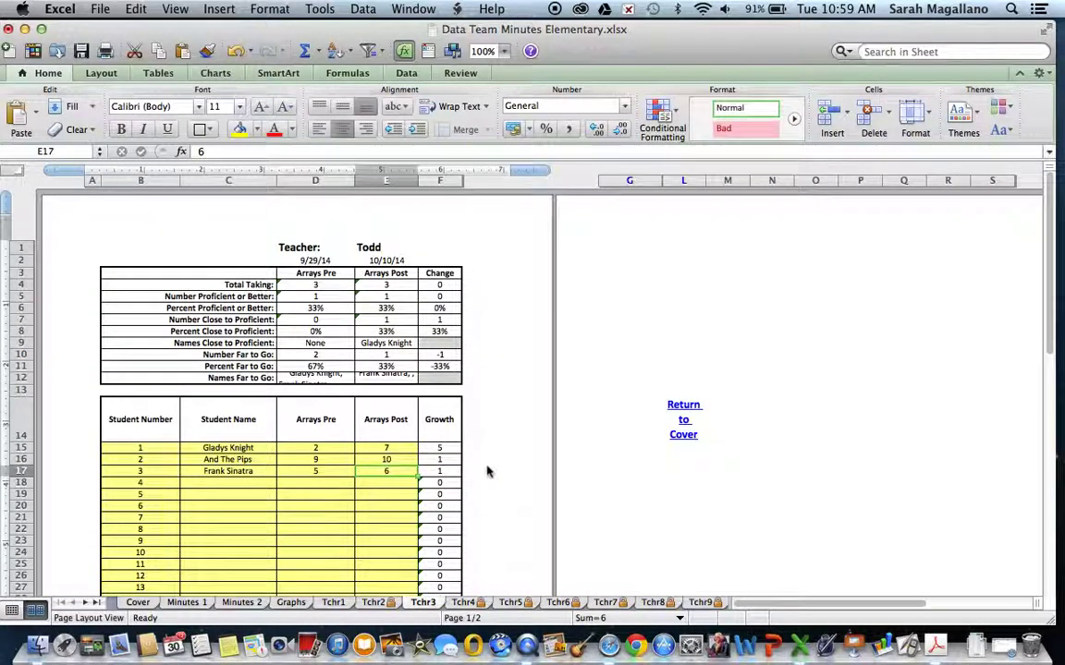
scroll(488, 472, down, 10)
scroll(487, 471, down, 5)
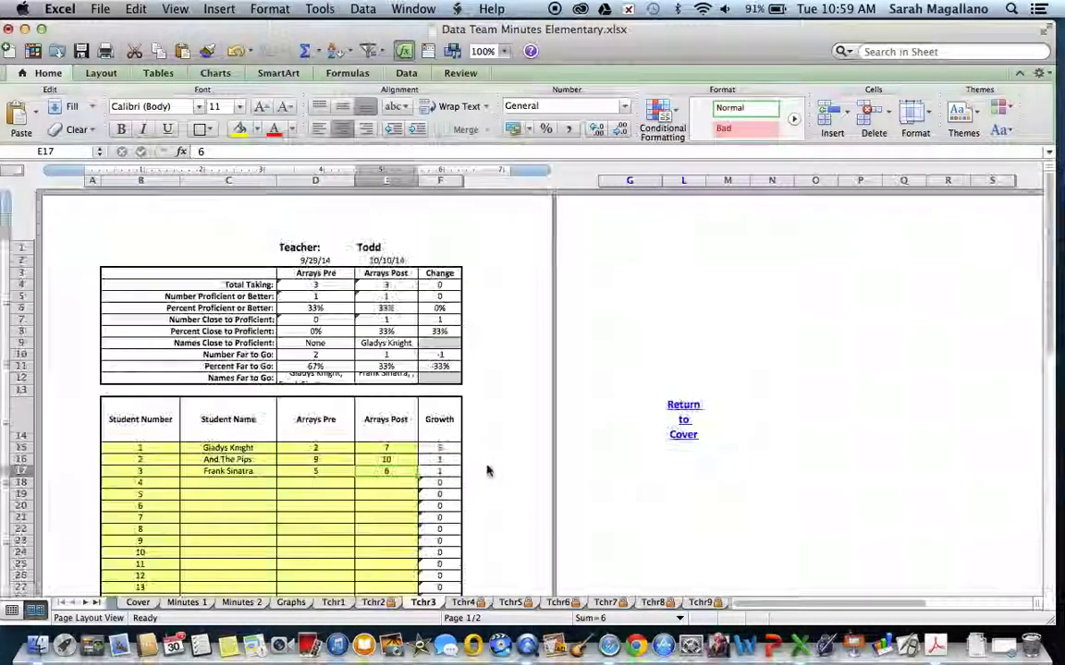
scroll(487, 469, up, 20)
click(137, 603)
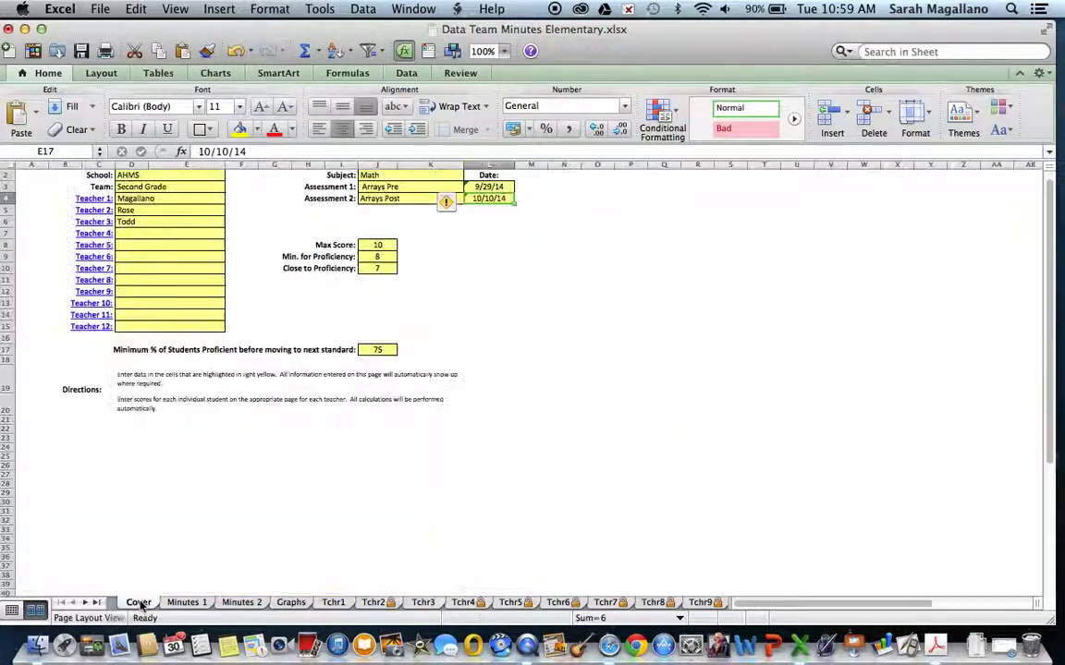